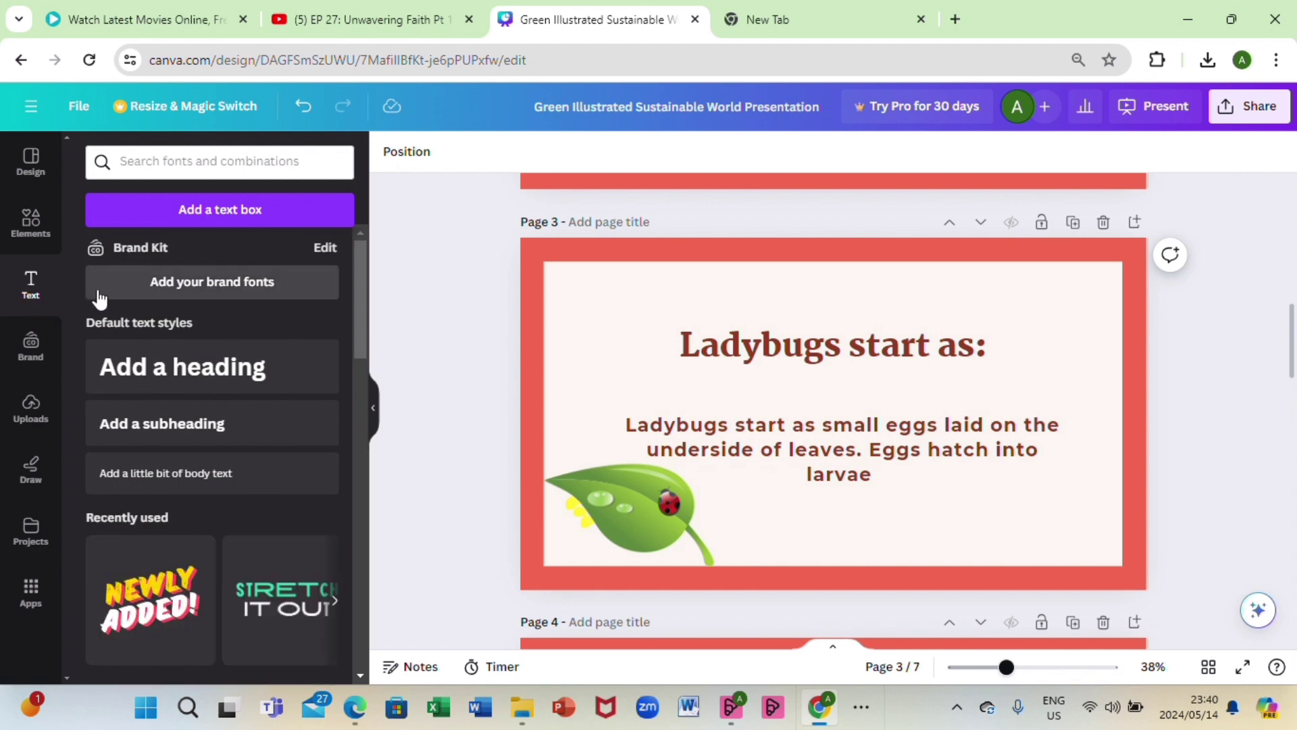
# - Search Google Images for "larvae" in a new browser tab
pyautogui.click(33, 226)
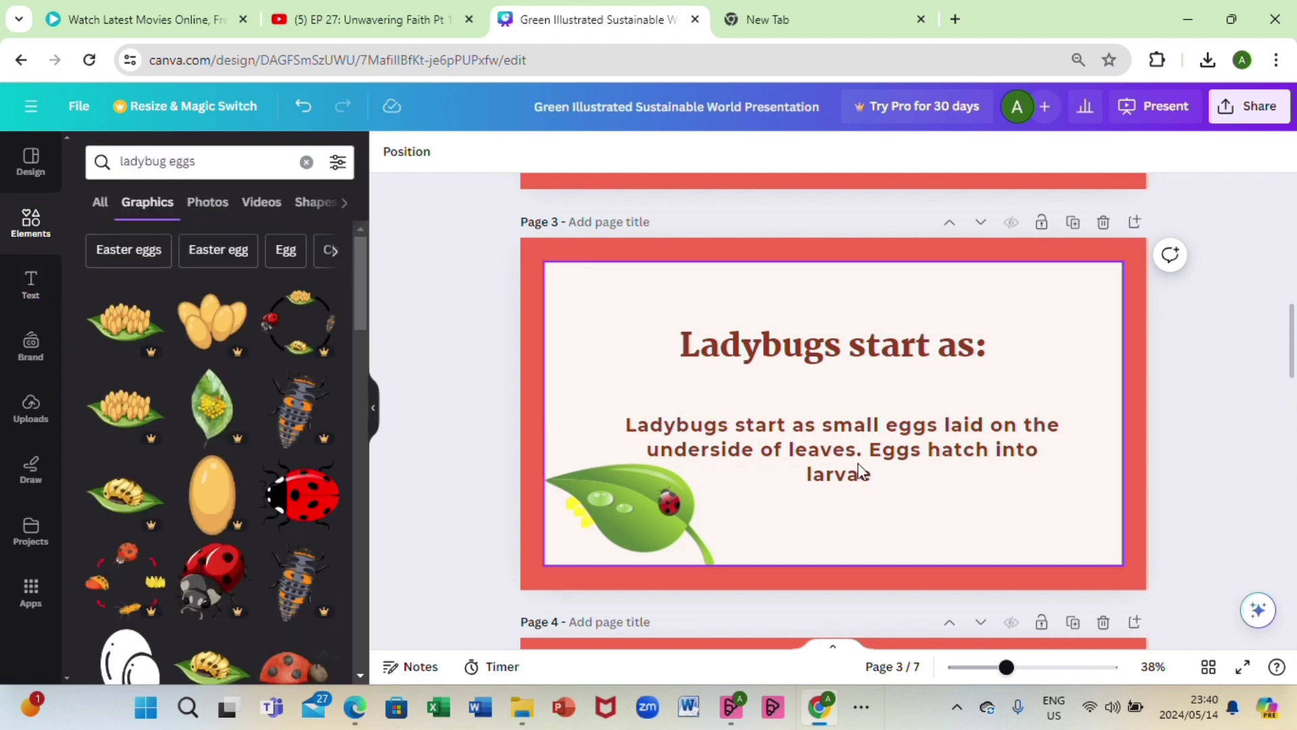
pyautogui.moveTo(1292, 342); pyautogui.dragTo(1294, 426)
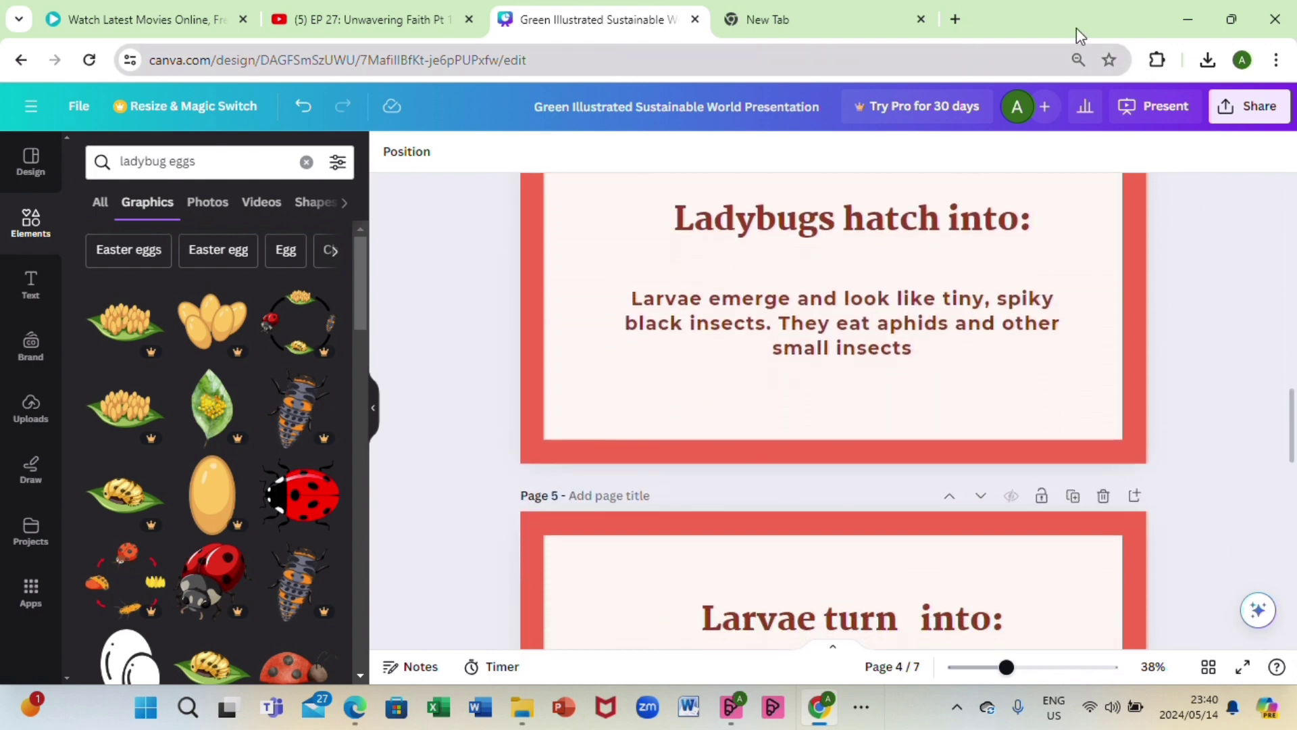
pyautogui.click(955, 19)
pyautogui.write('larvae')
pyautogui.press('Return')
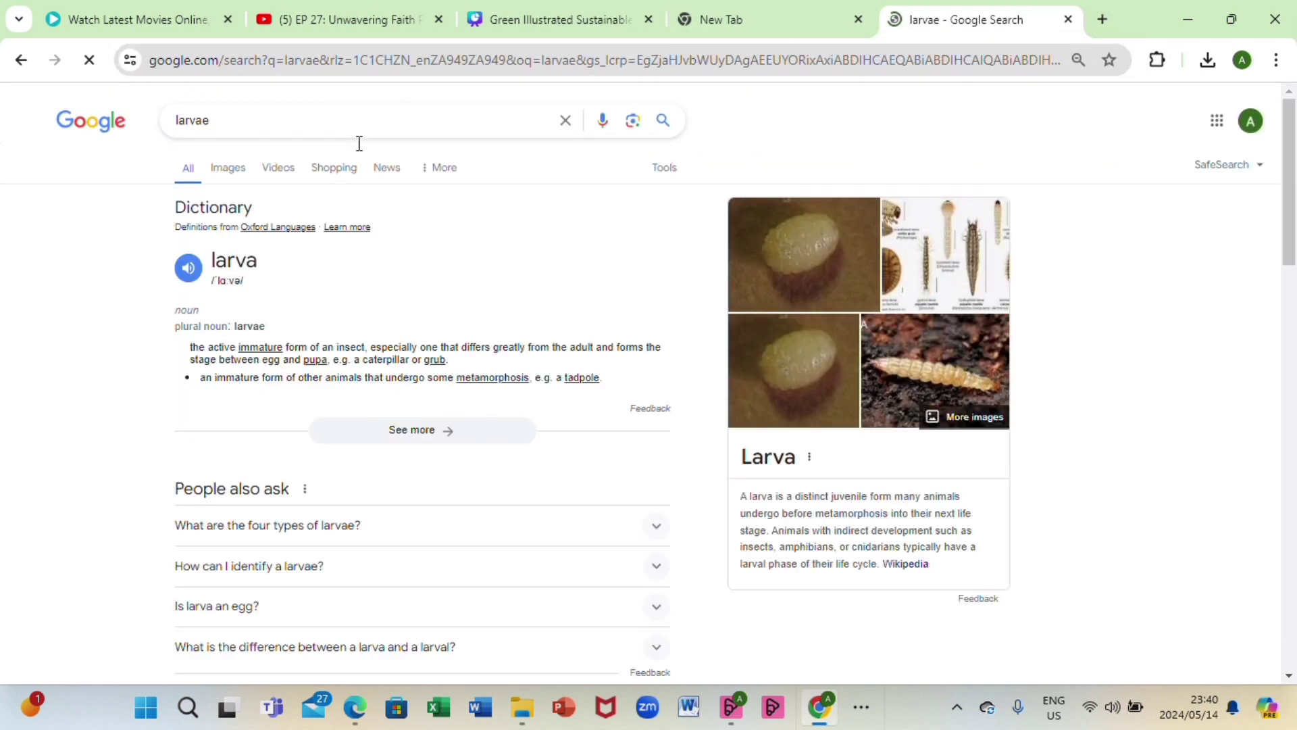
pyautogui.click(229, 169)
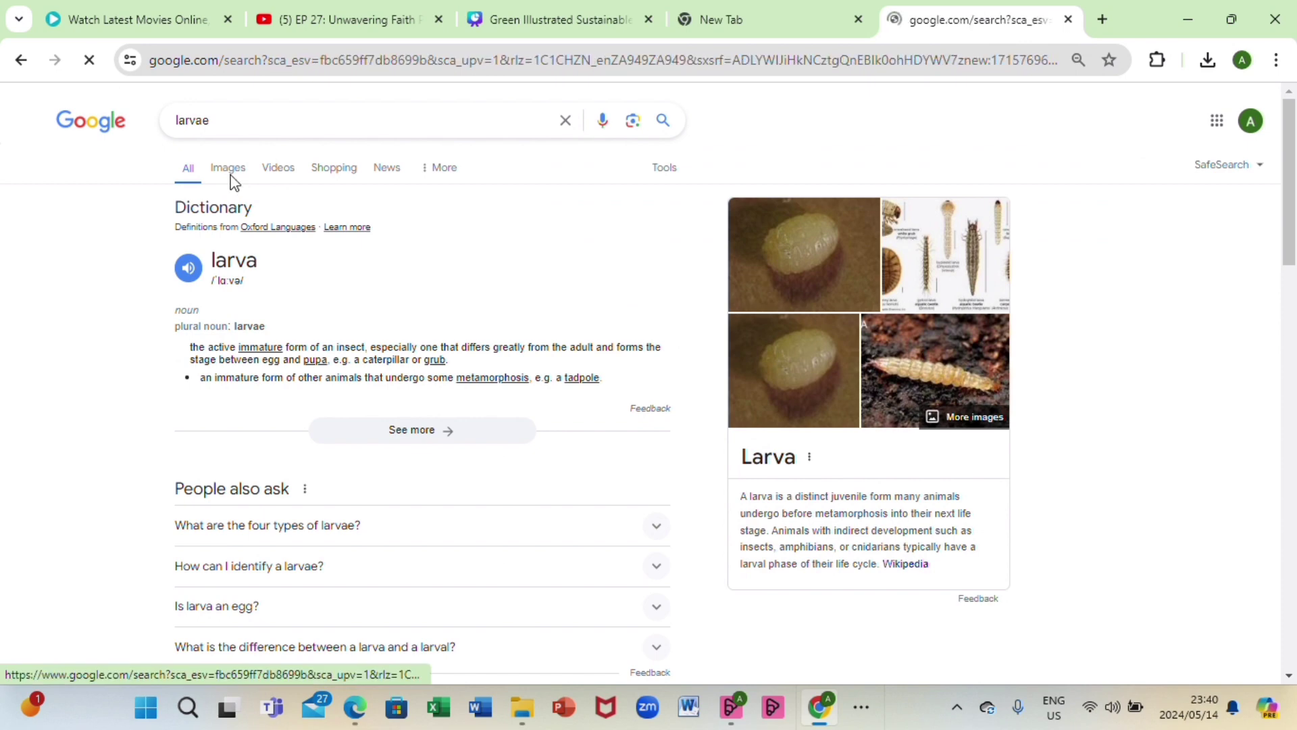
# - Refine the image search to "ladybug larvae" and further to "ladybug larvae drawn"
pyautogui.click(140, 125)
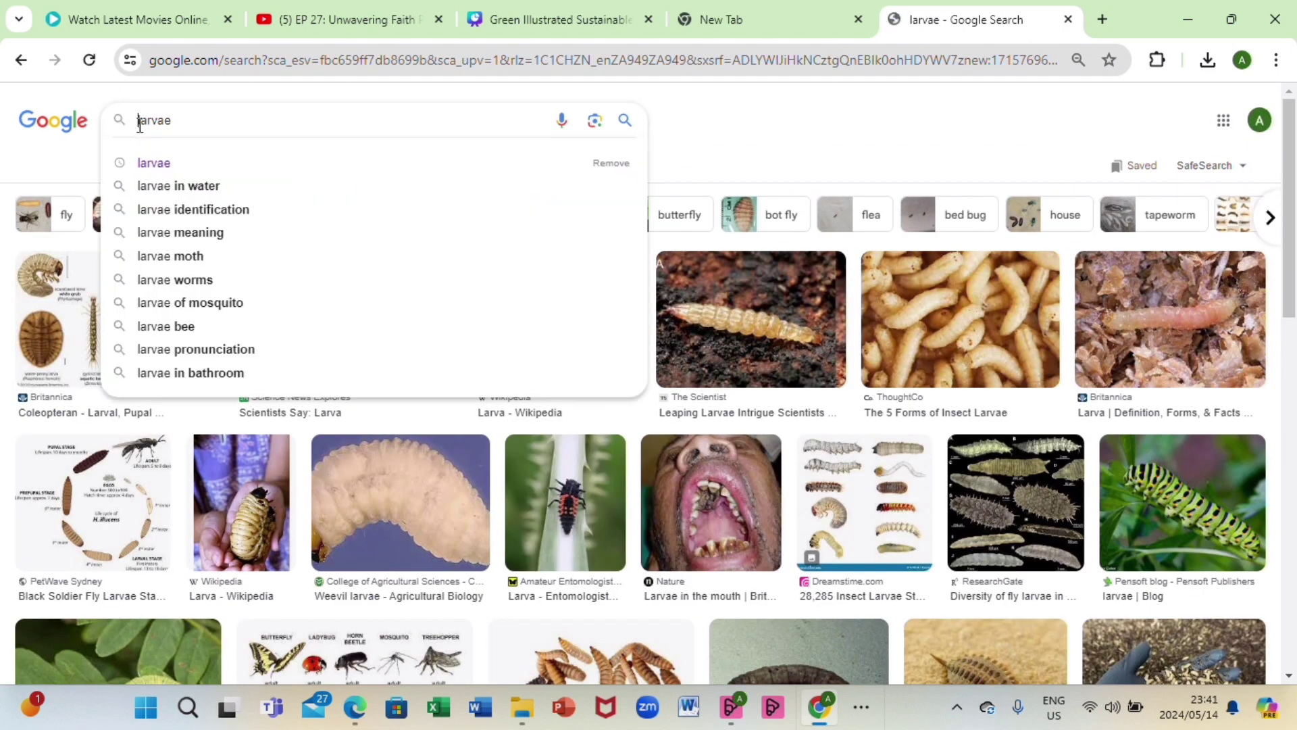
pyautogui.write('ladybug')
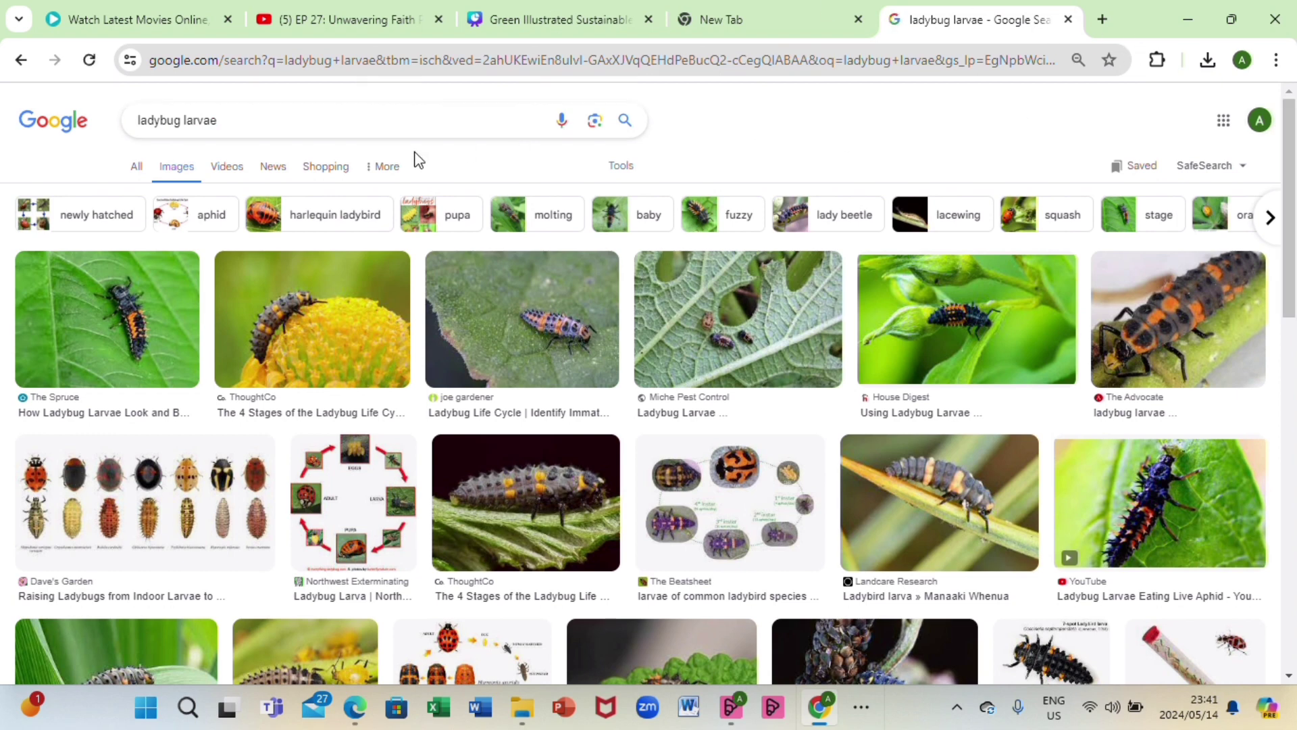
pyautogui.click(350, 115)
pyautogui.write('drawn')
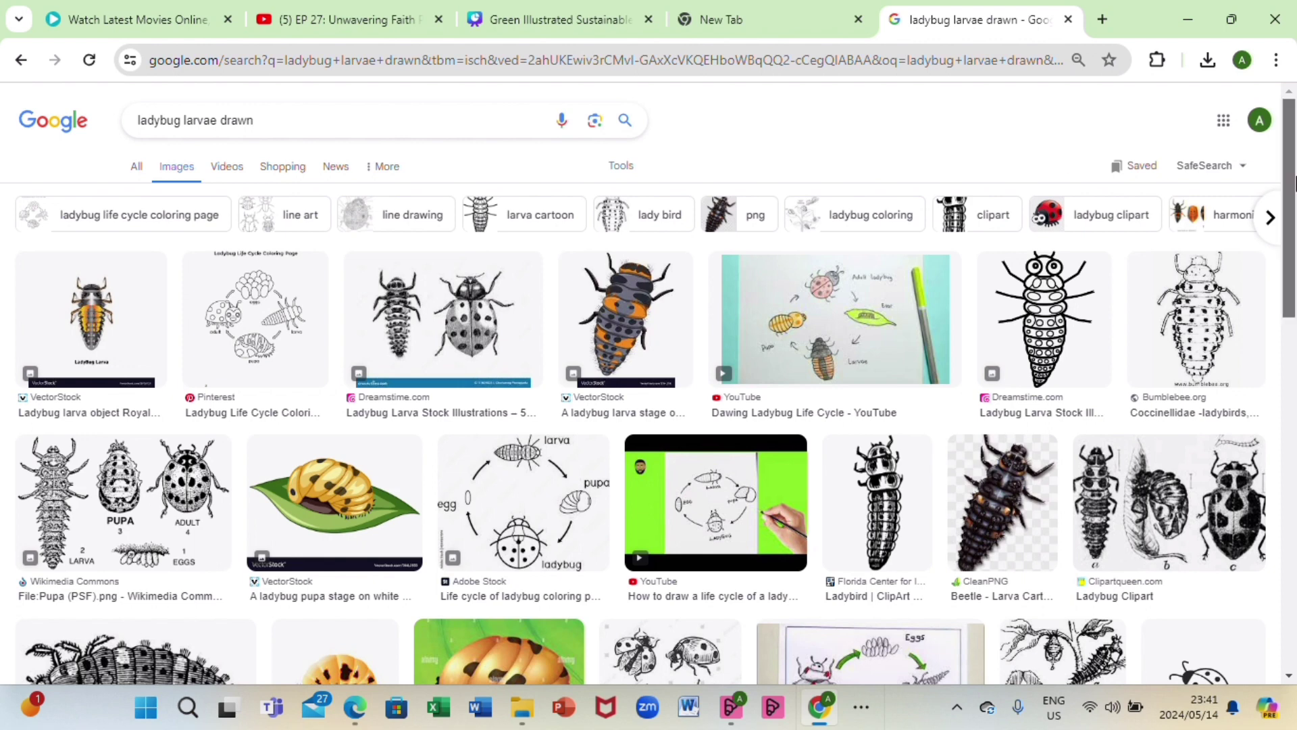
# - Copy the orange-and-black VectorStock ladybug larva picture and paste it onto page 4 of the Canva presentation
pyautogui.scroll(-3, 1294, 287)
pyautogui.scroll(-3, 1294, 287)
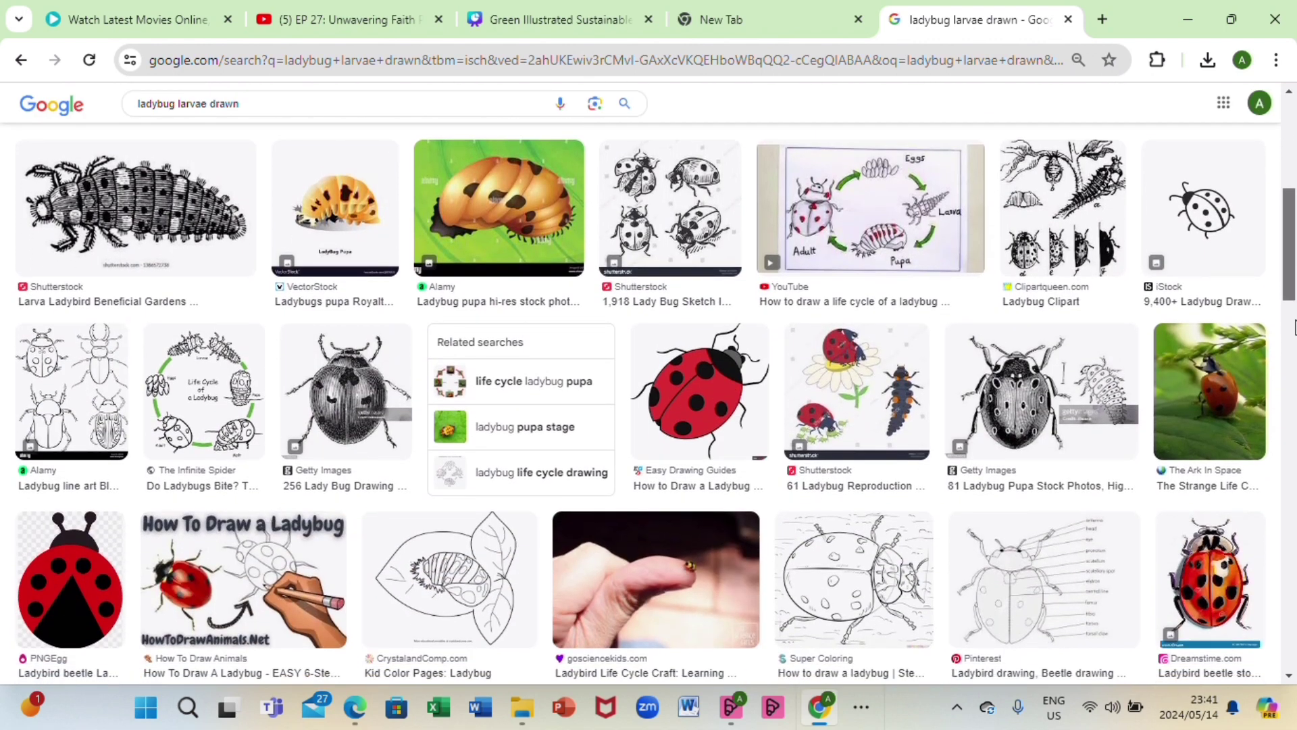
pyautogui.scroll(3, 1286, 284)
pyautogui.scroll(4, 1287, 284)
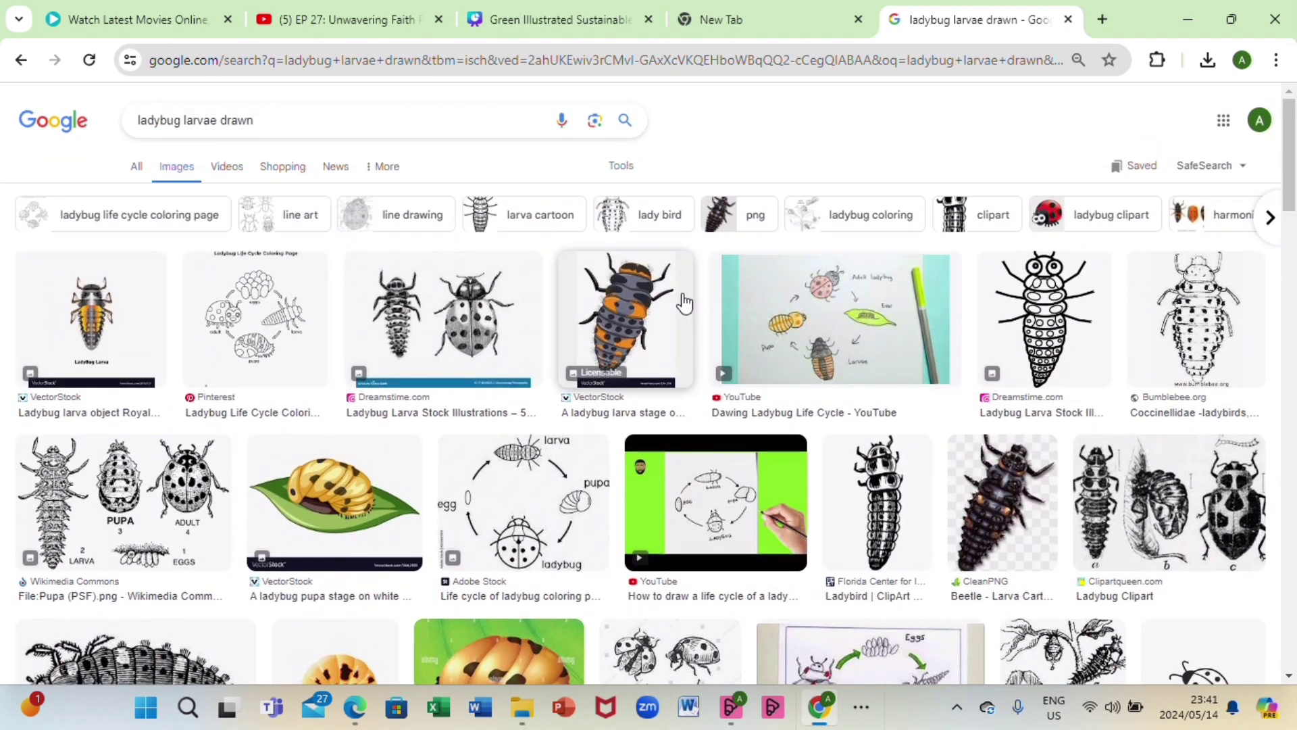
pyautogui.rightClick(618, 301)
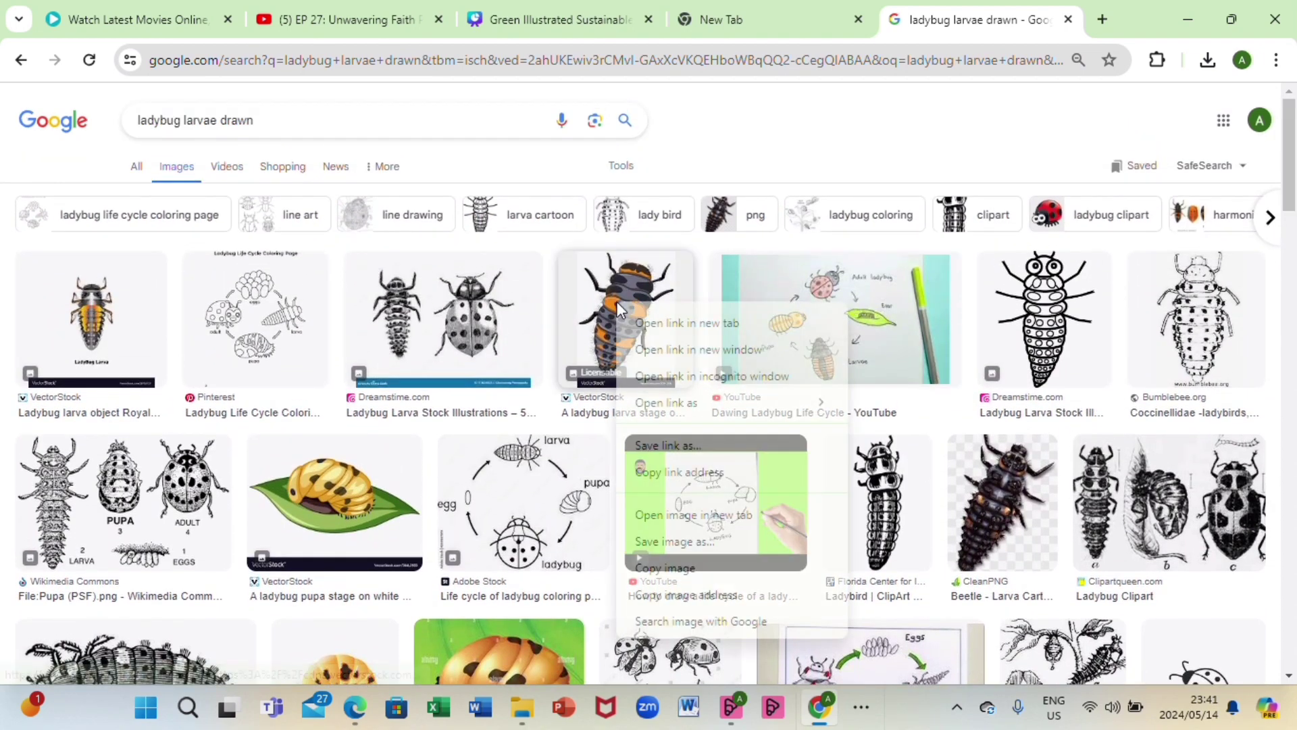
pyautogui.click(679, 569)
pyautogui.click(534, 19)
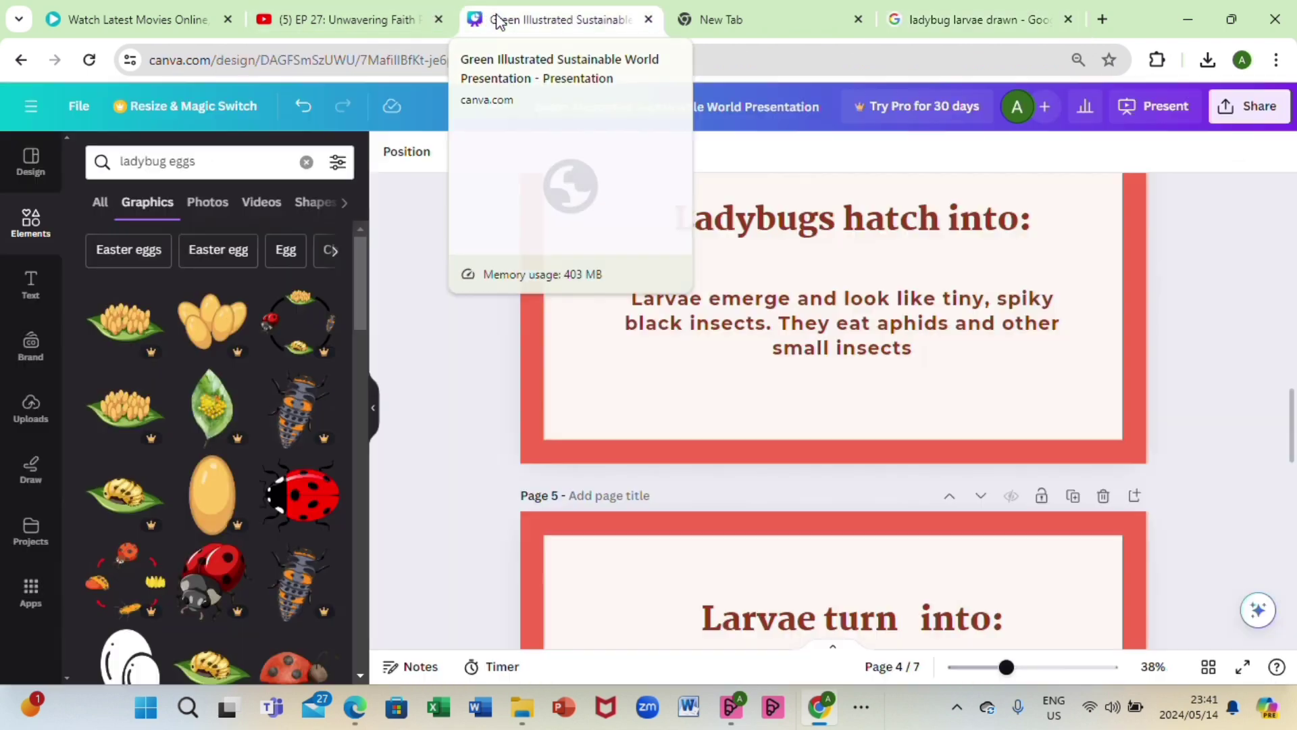
pyautogui.rightClick(578, 377)
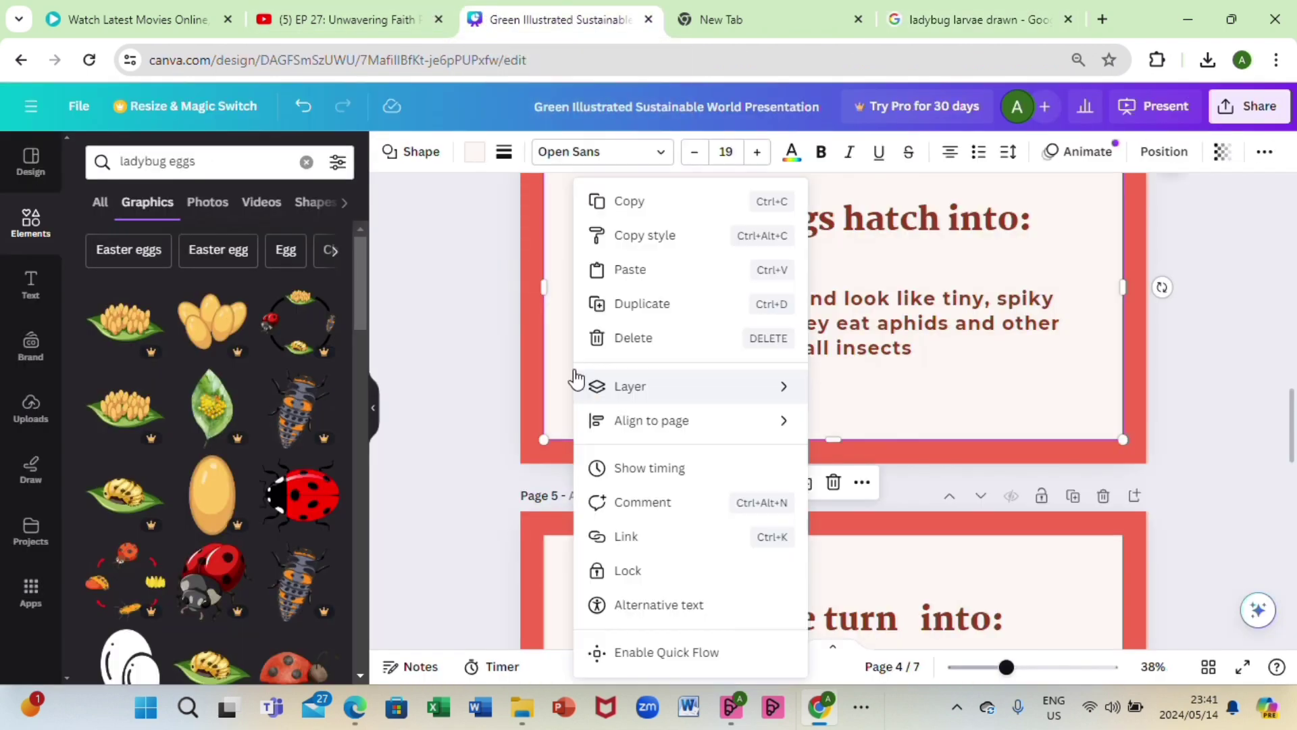
pyautogui.click(601, 272)
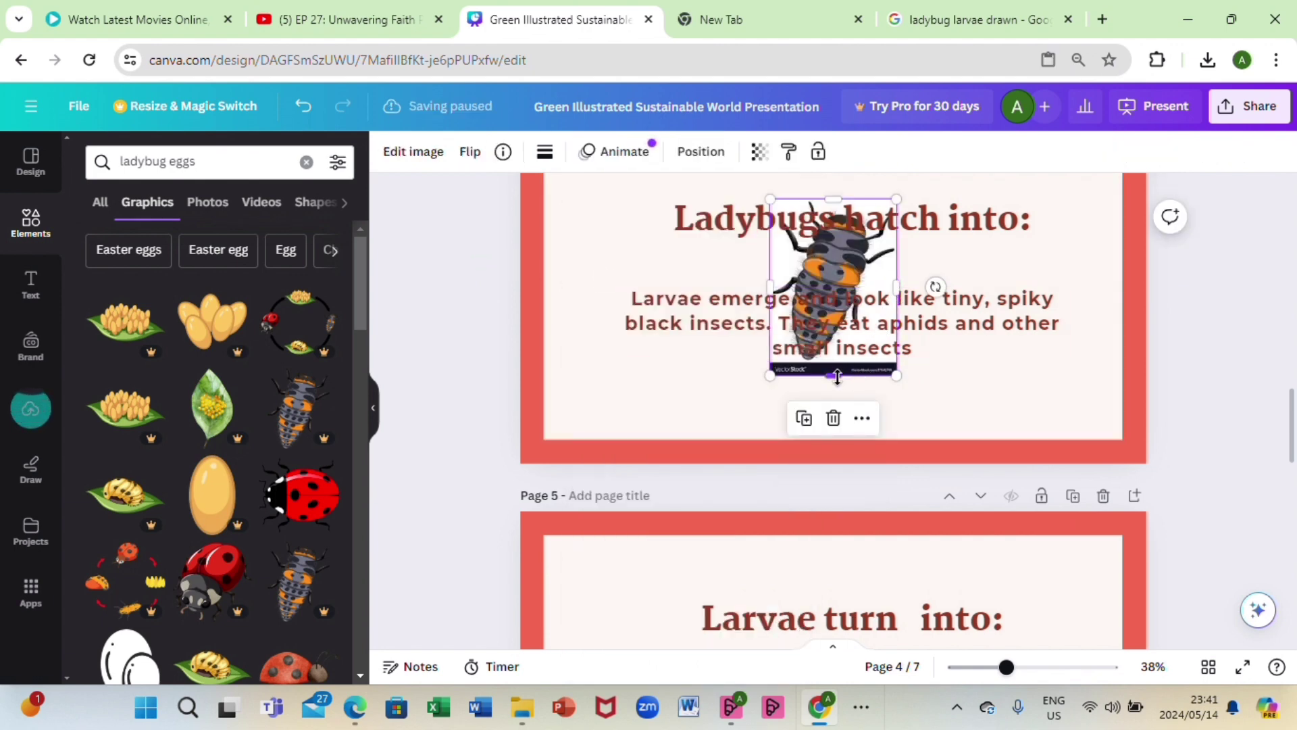
# - Crop the watermark strip off the larva picture, move it to page 4's lower-left corner and shrink it slightly
pyautogui.moveTo(837, 376); pyautogui.dragTo(835, 362)
pyautogui.moveTo(845, 266); pyautogui.dragTo(590, 375)
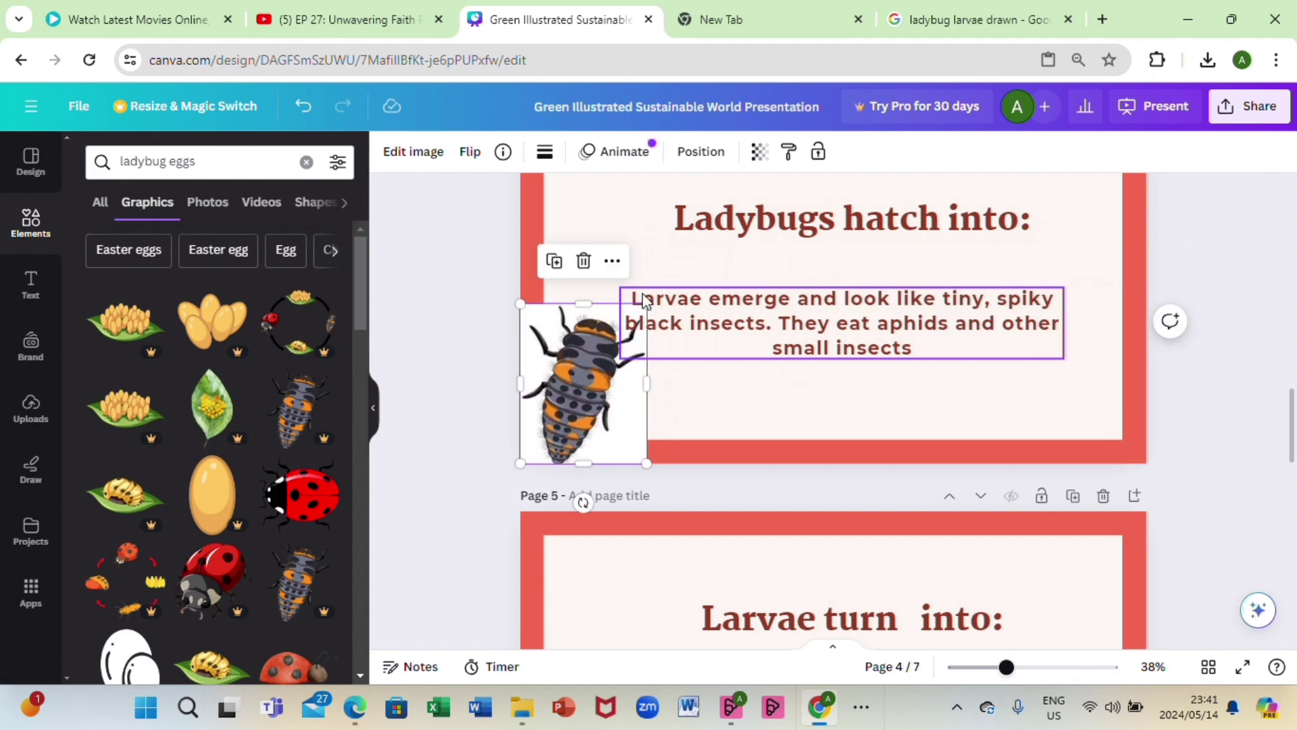
pyautogui.moveTo(651, 305); pyautogui.dragTo(624, 331)
pyautogui.click(723, 359)
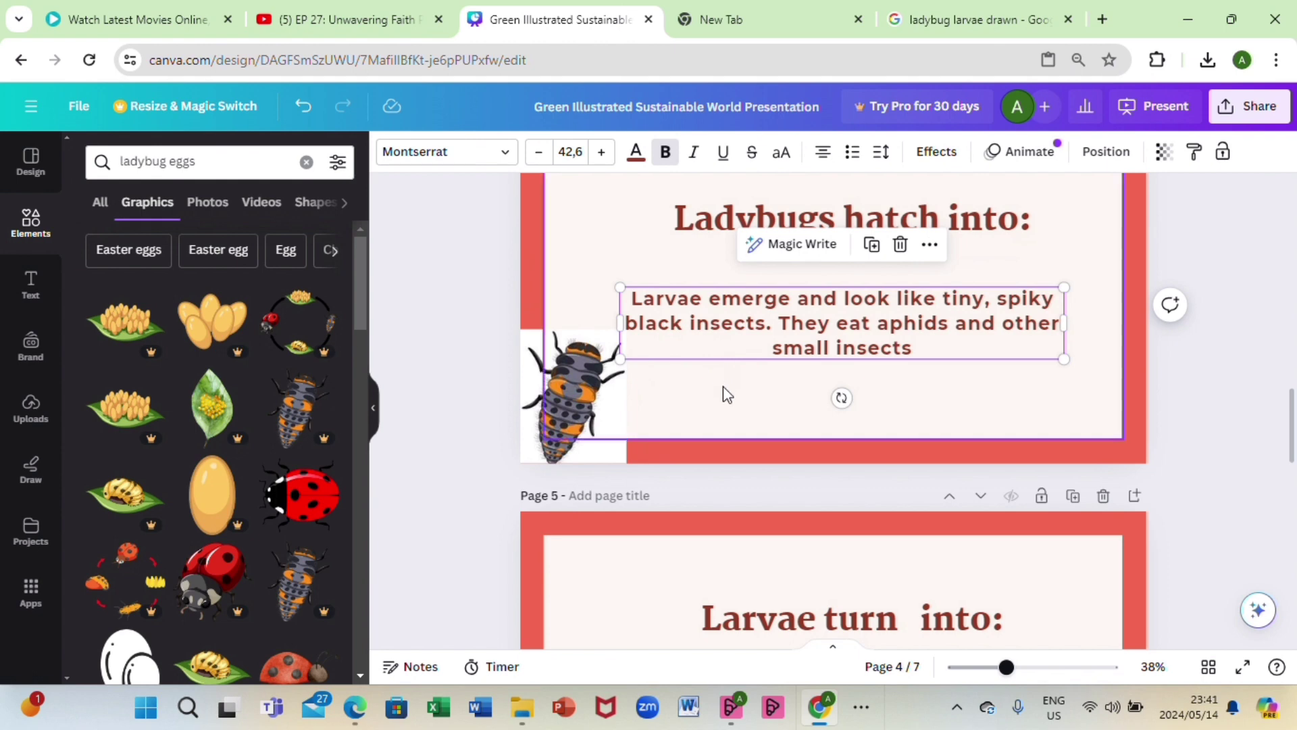
pyautogui.click(722, 390)
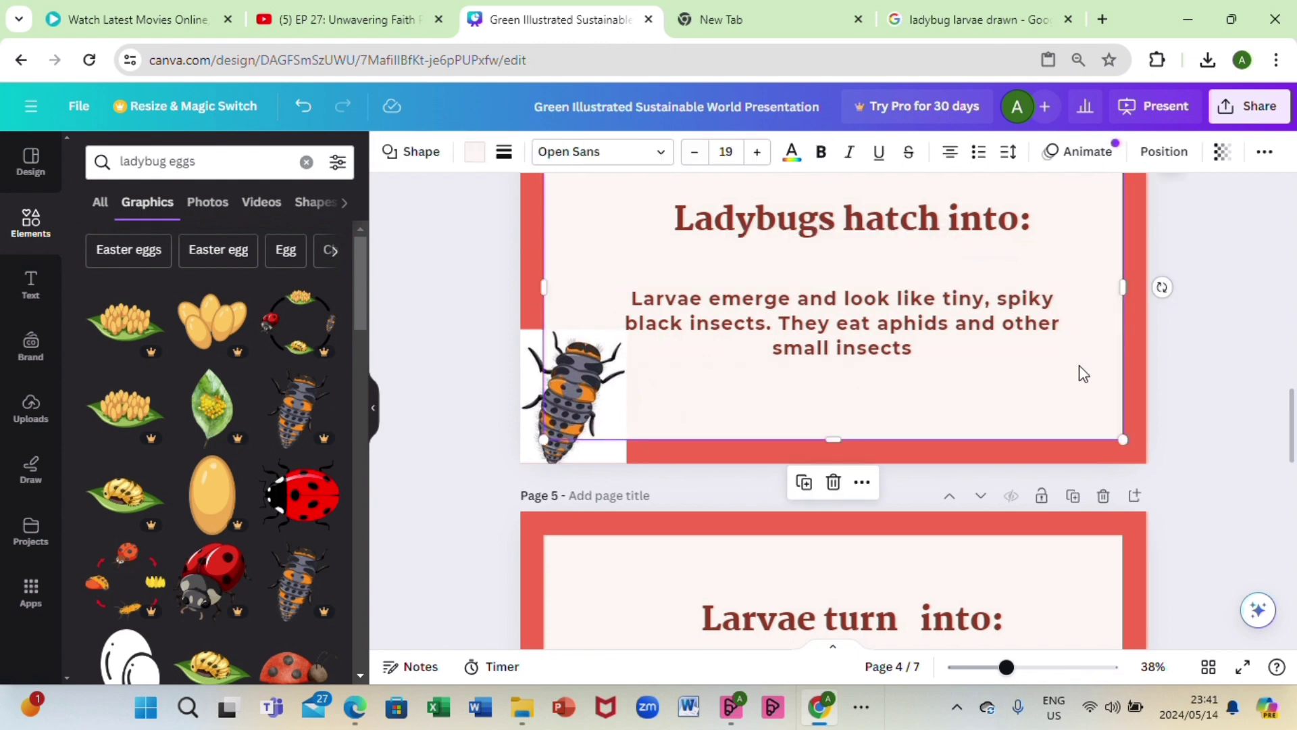
pyautogui.click(1246, 359)
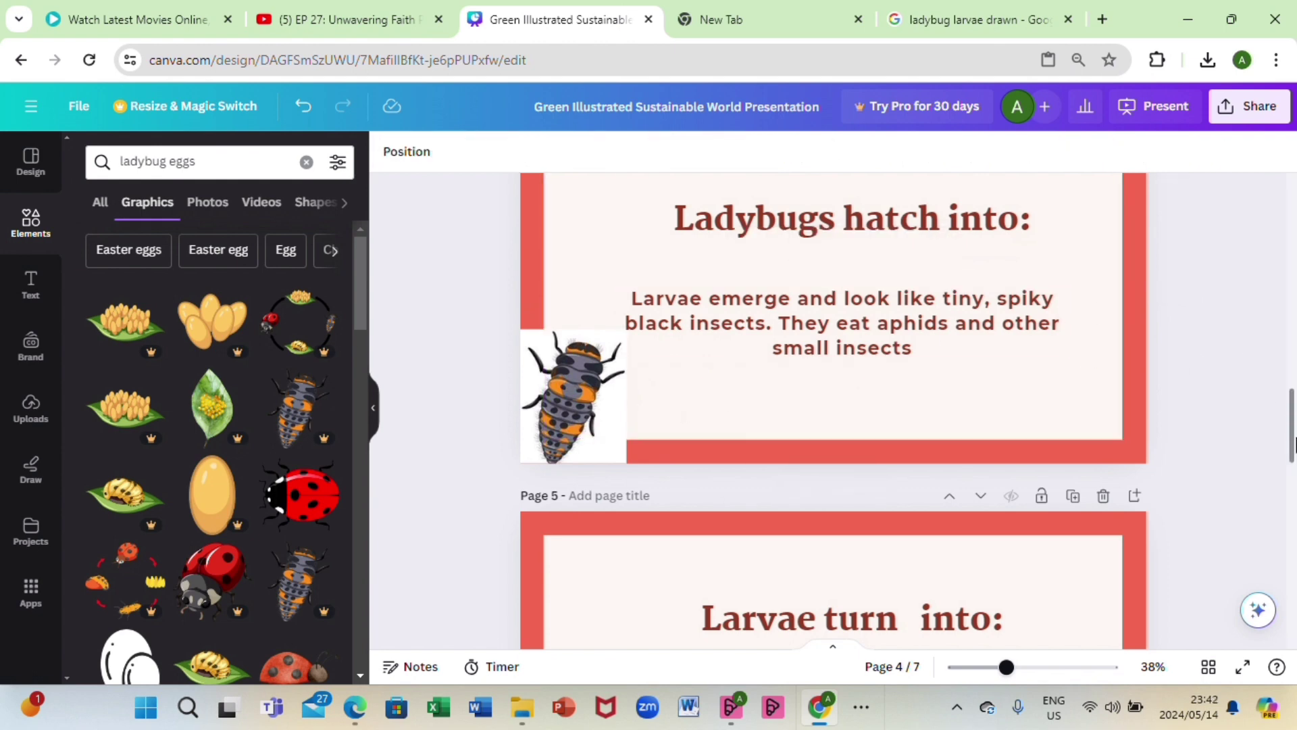
# - Rotate the larva picture so its head points down to the right and place it beside the "Ladybugs hatch into:" heading
pyautogui.moveTo(1293, 441); pyautogui.dragTo(1293, 422)
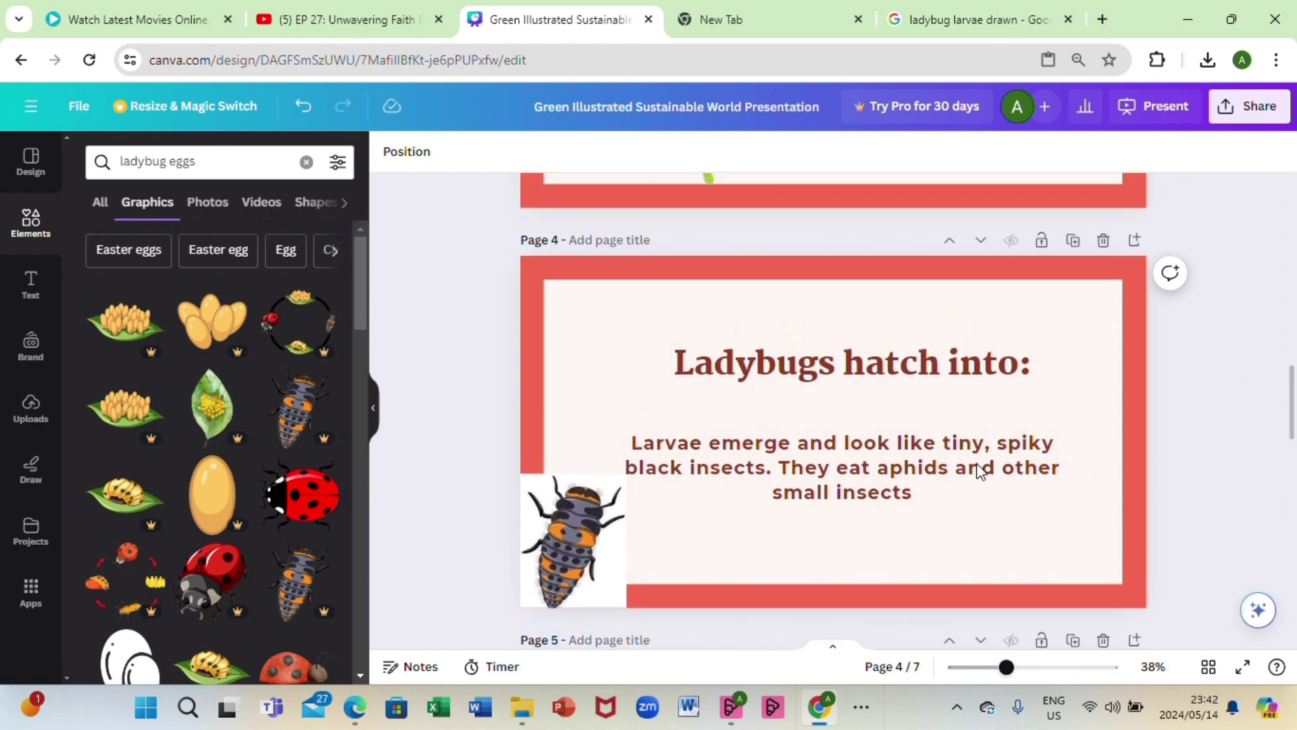
pyautogui.moveTo(571, 577); pyautogui.dragTo(616, 404)
pyautogui.moveTo(617, 460); pyautogui.dragTo(529, 301)
pyautogui.moveTo(702, 375); pyautogui.dragTo(635, 354)
pyautogui.click(760, 324)
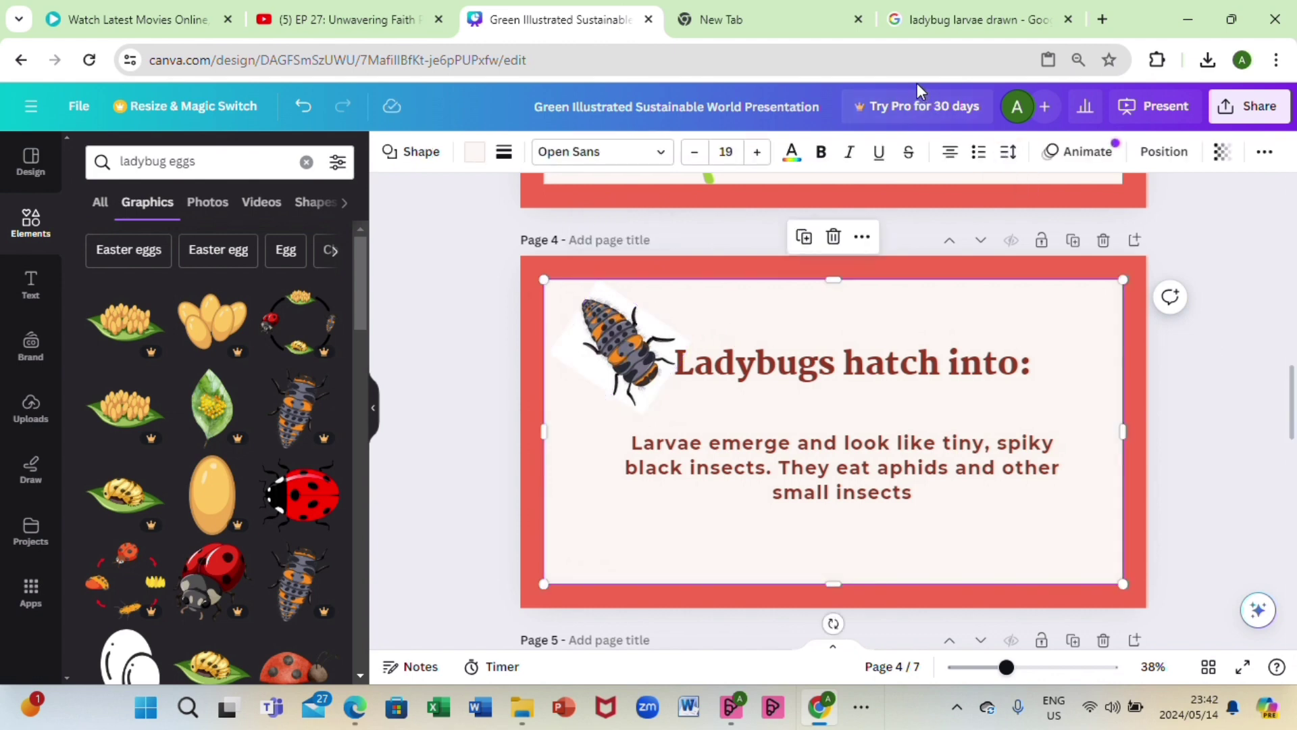
# - Switch to the Google Images tab and change the search to "ladybug life cycle drawn"
pyautogui.click(938, 30)
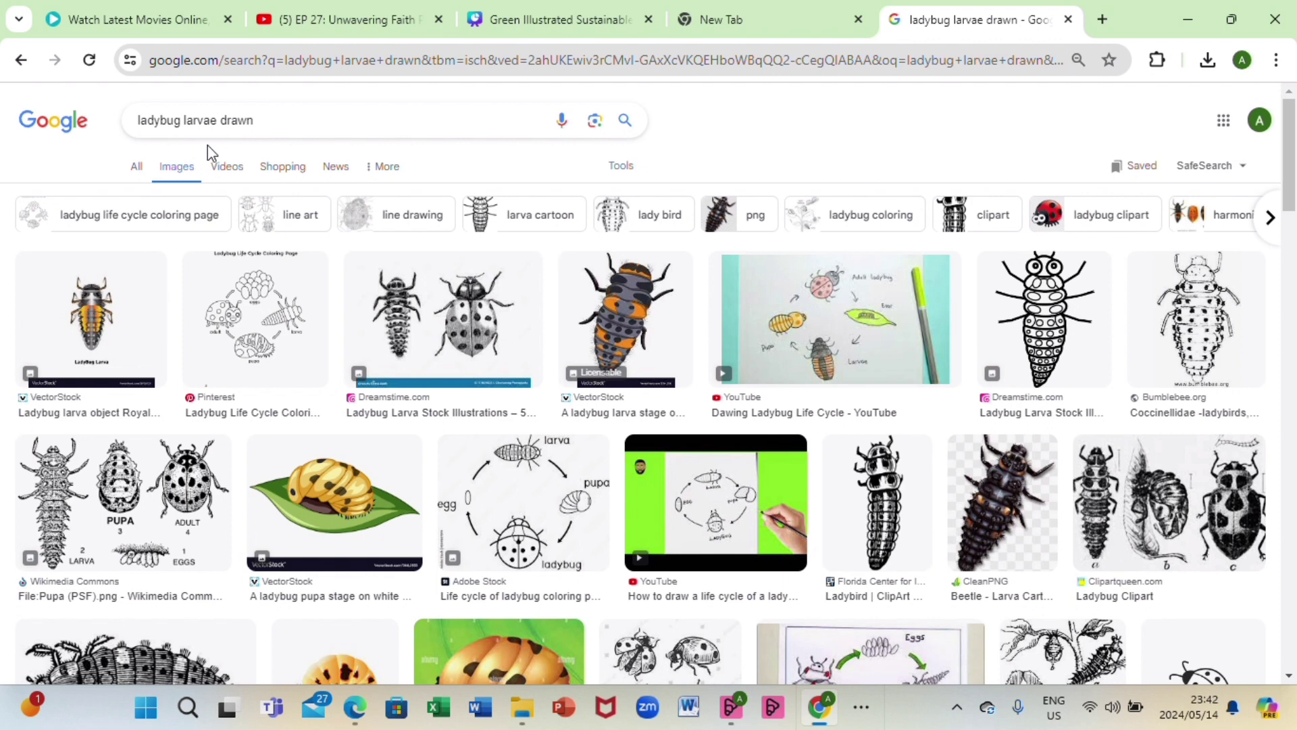
pyautogui.click(218, 123)
pyautogui.press('BackSpace')
pyautogui.press('BackSpace')
pyautogui.press('BackSpace')
pyautogui.press('BackSpace')
pyautogui.press('BackSpace')
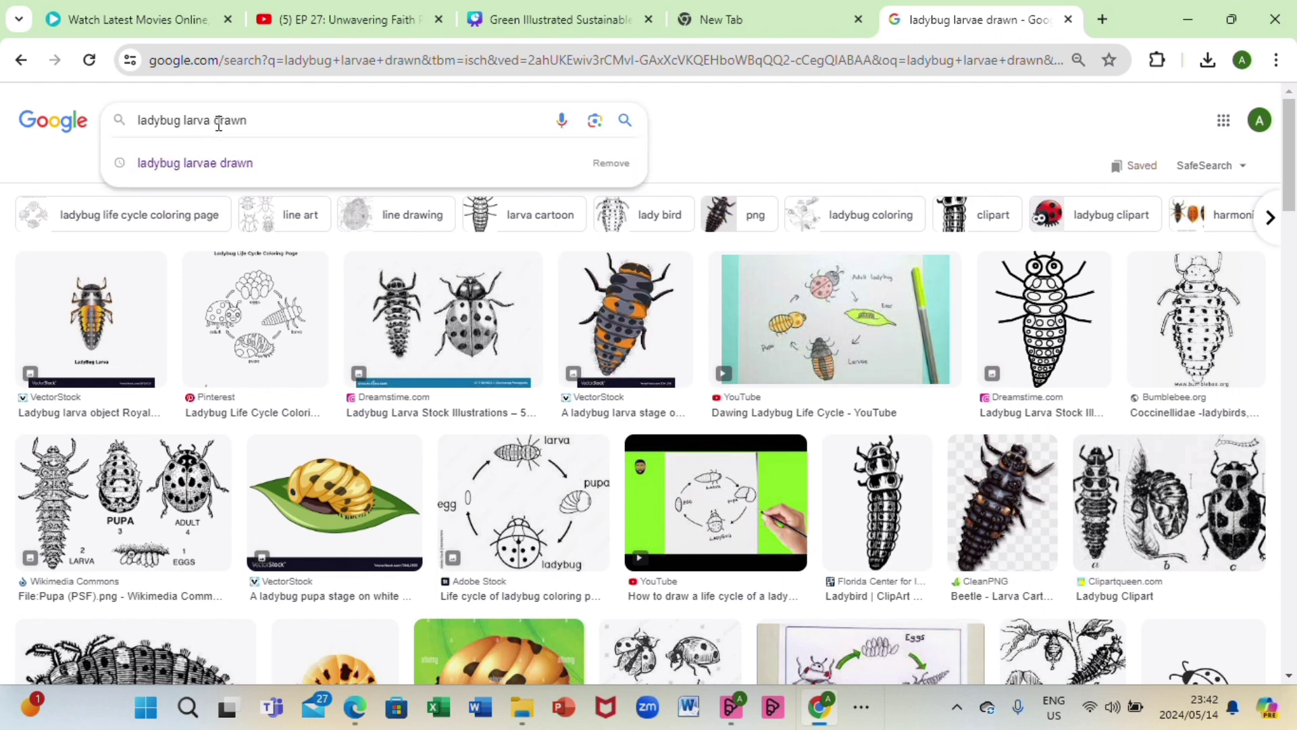
pyautogui.write('ife cy')
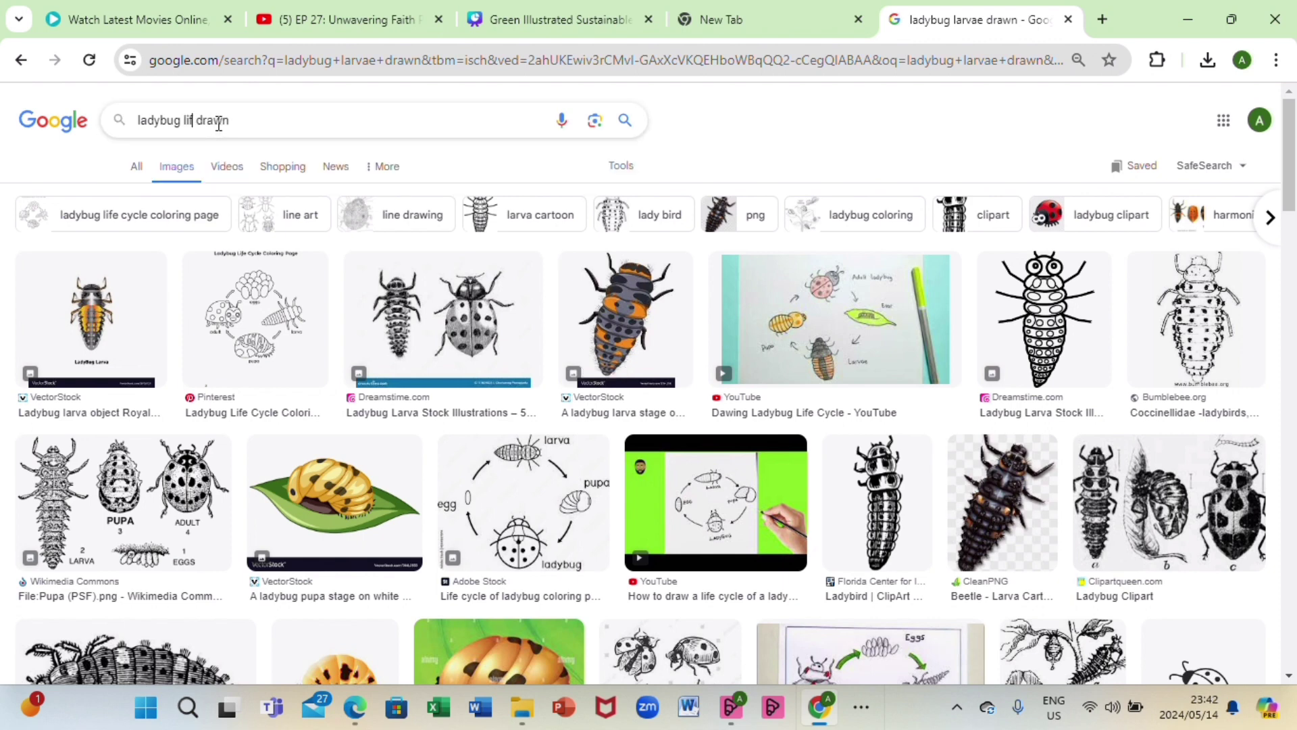
pyautogui.write('cle')
pyautogui.press('Return')
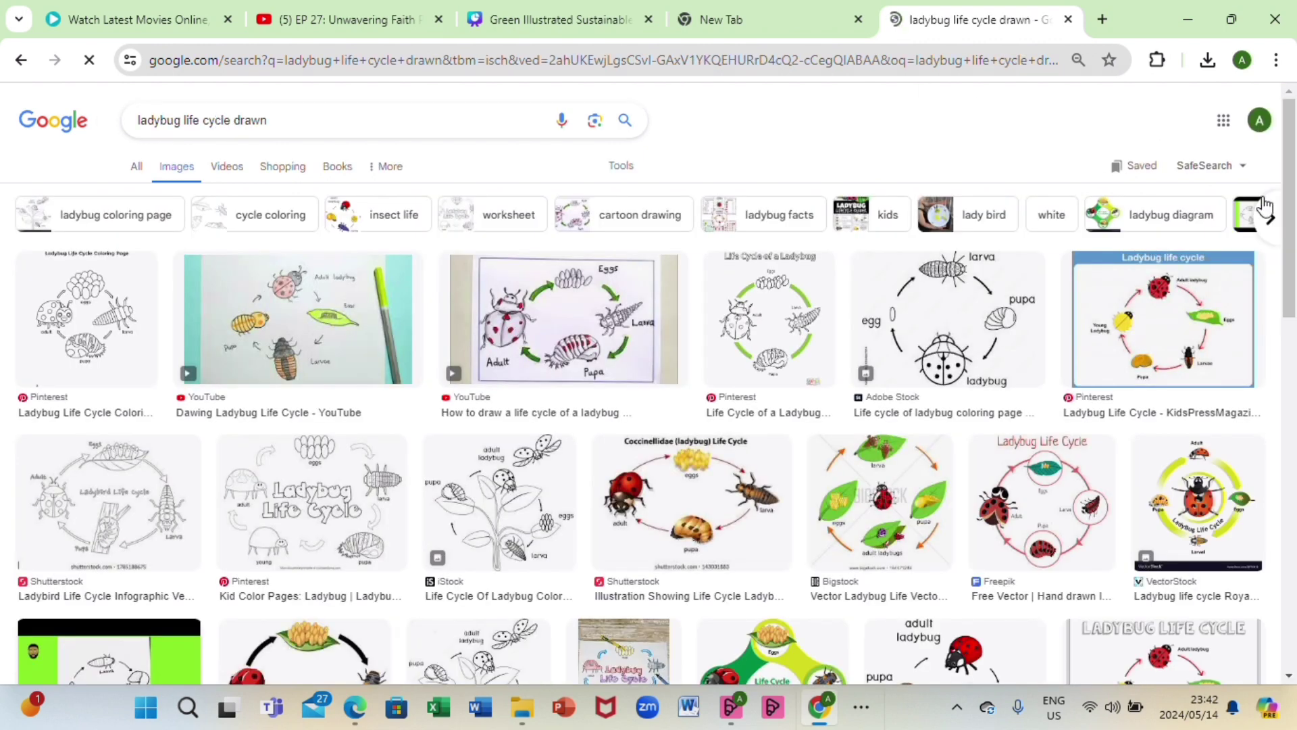
# - Copy the Freepik ladybug life cycle picture with black arrows on a white background
pyautogui.moveTo(1295, 191); pyautogui.dragTo(1295, 284)
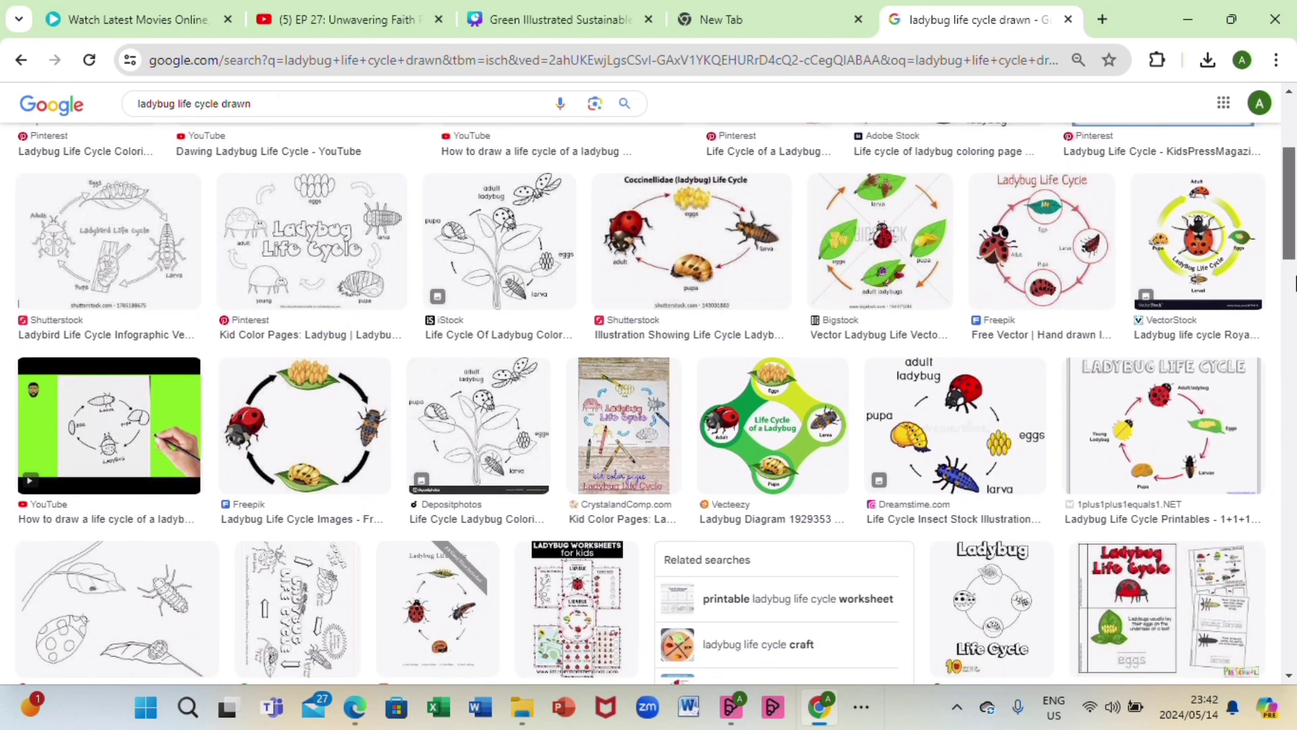
pyautogui.moveTo(1295, 284); pyautogui.dragTo(1295, 312)
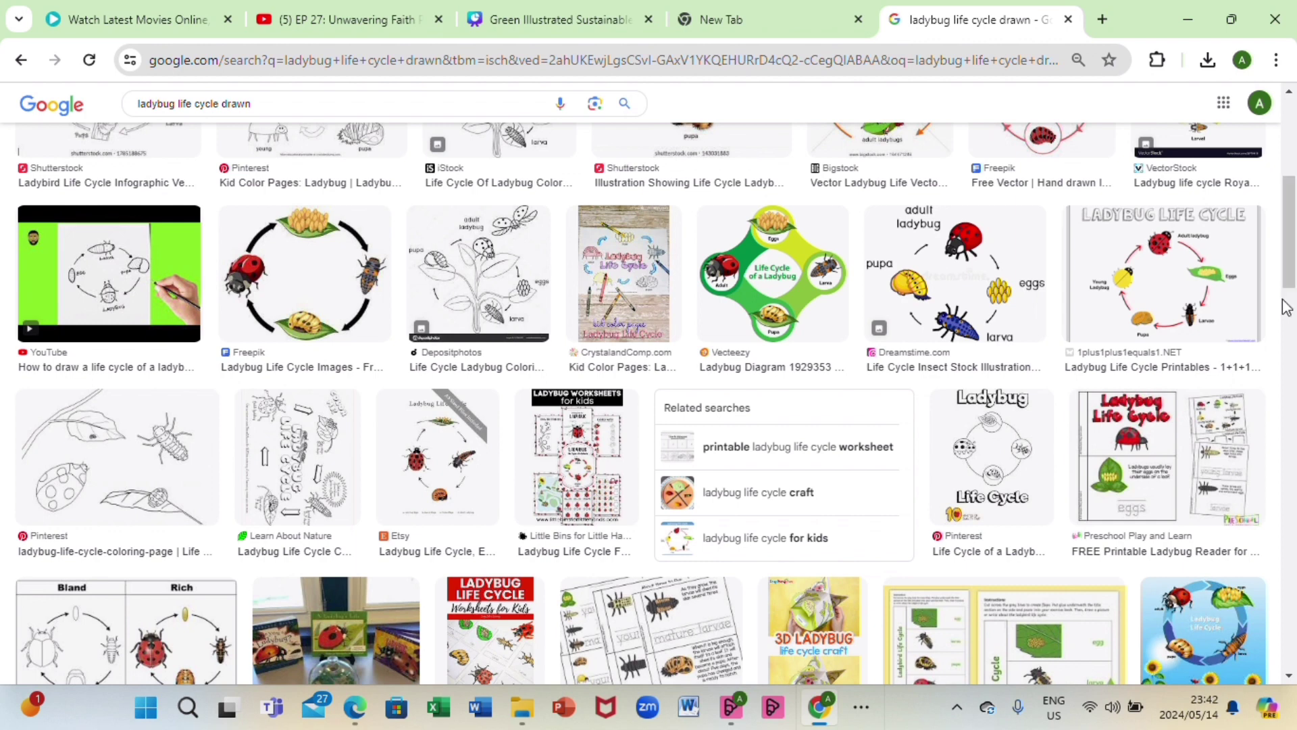
pyautogui.rightClick(318, 305)
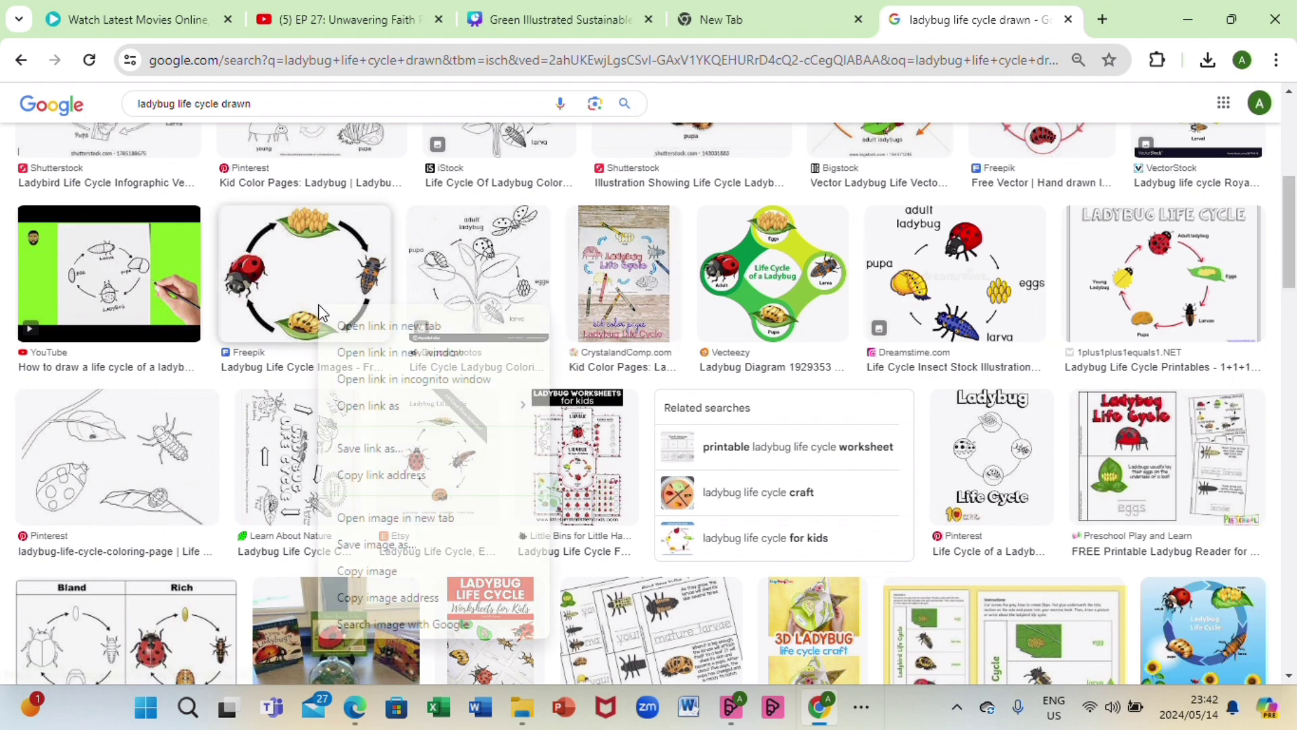
pyautogui.click(383, 573)
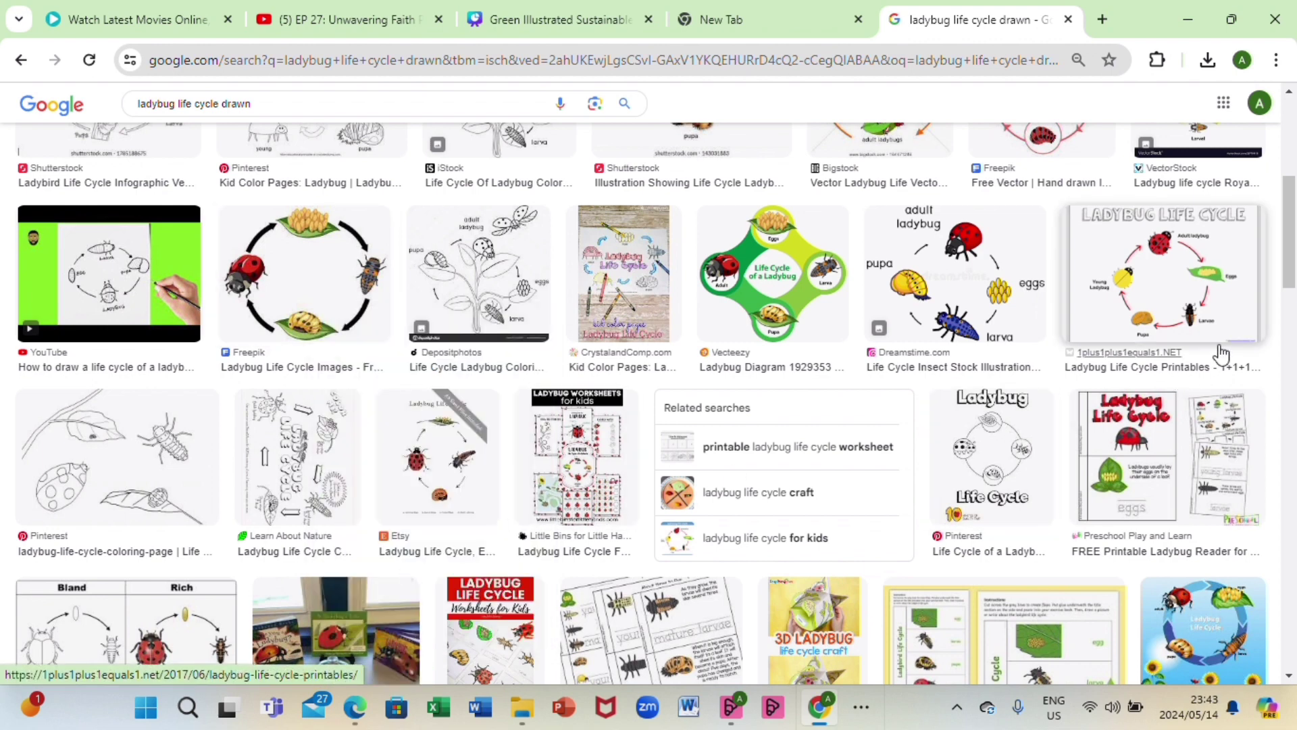
# - Copy the Freepik ladybug life cycle picture with the blue background and sunflowers
pyautogui.moveTo(1296, 280); pyautogui.dragTo(1295, 287)
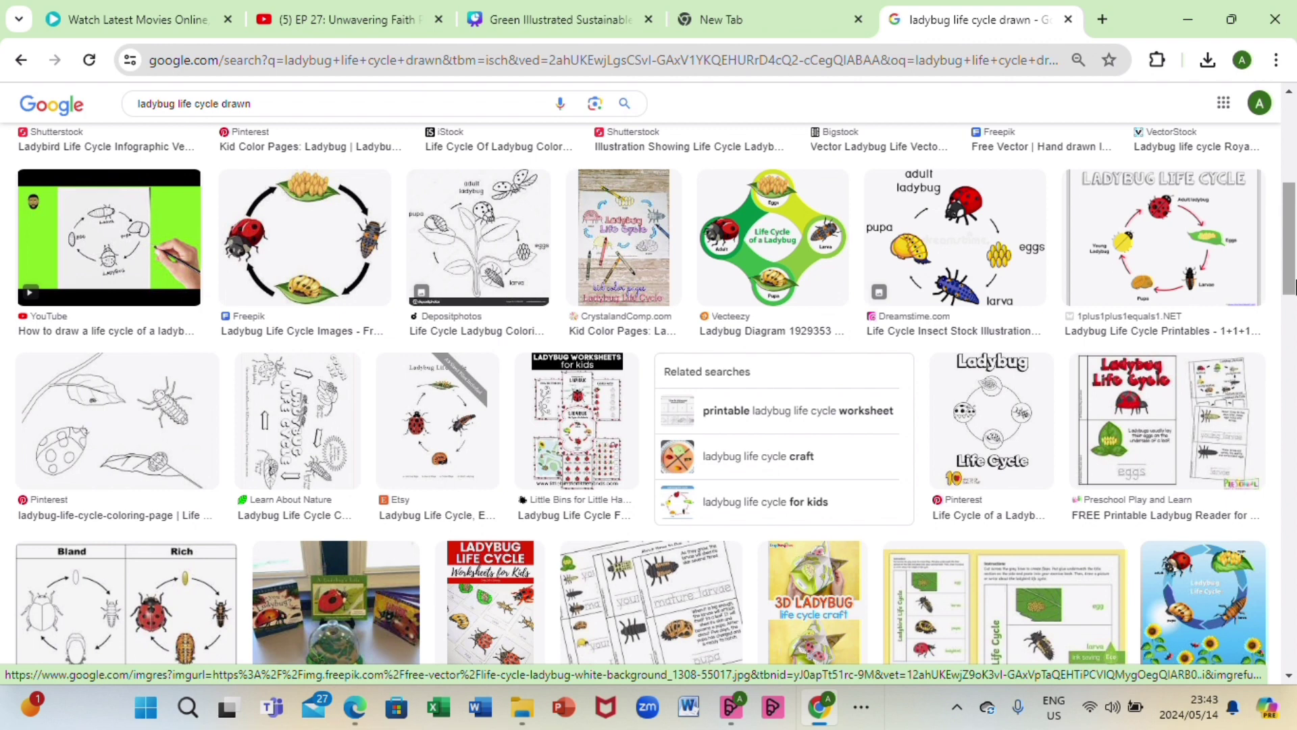
pyautogui.moveTo(1294, 287); pyautogui.dragTo(1293, 319)
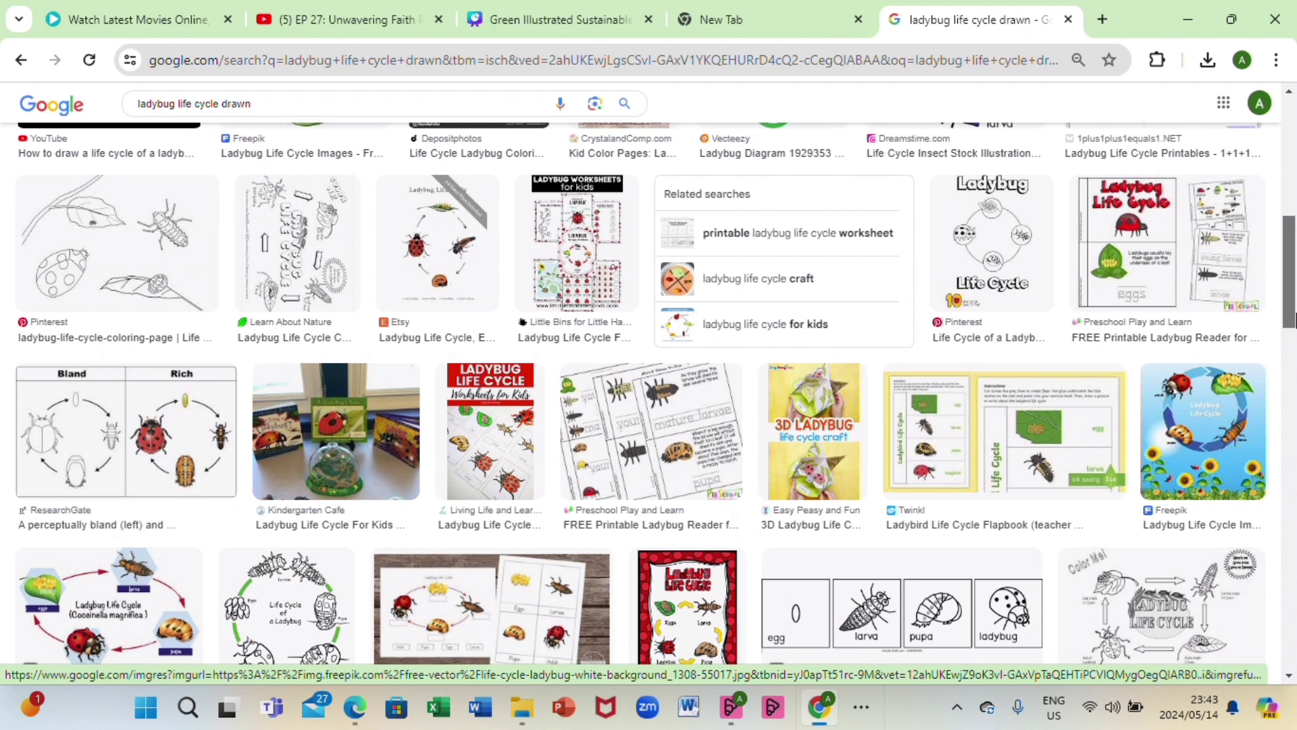
pyautogui.rightClick(1197, 438)
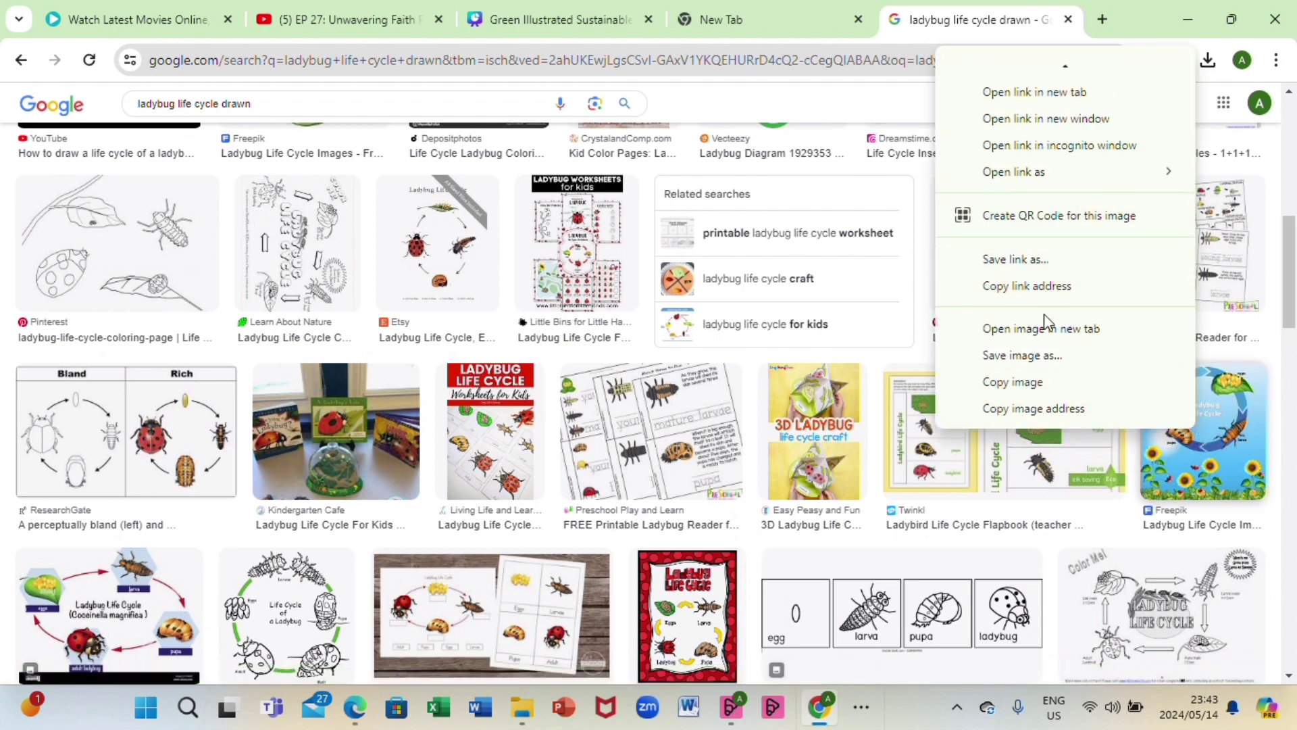
pyautogui.click(1045, 384)
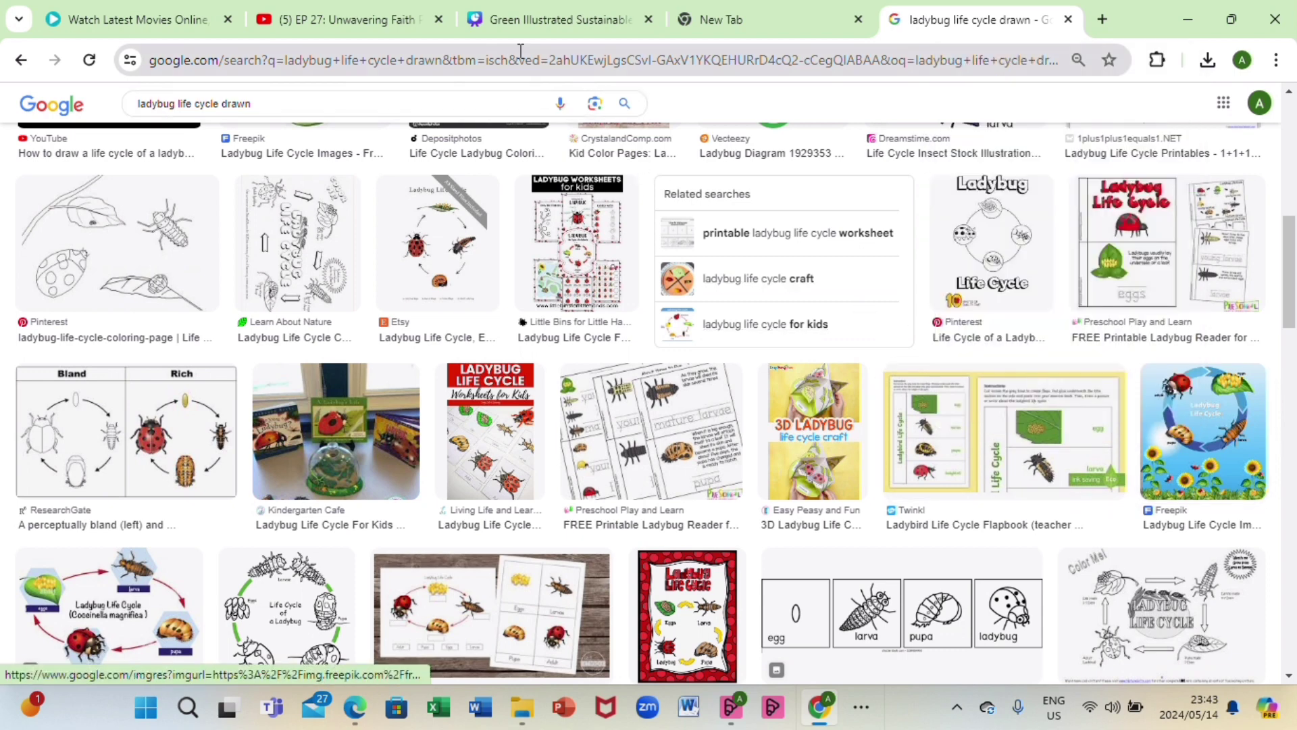
# - Switch to the Canva presentation and duplicate page 6 with the "Pupa into Ladybug:" heading
pyautogui.click(493, 20)
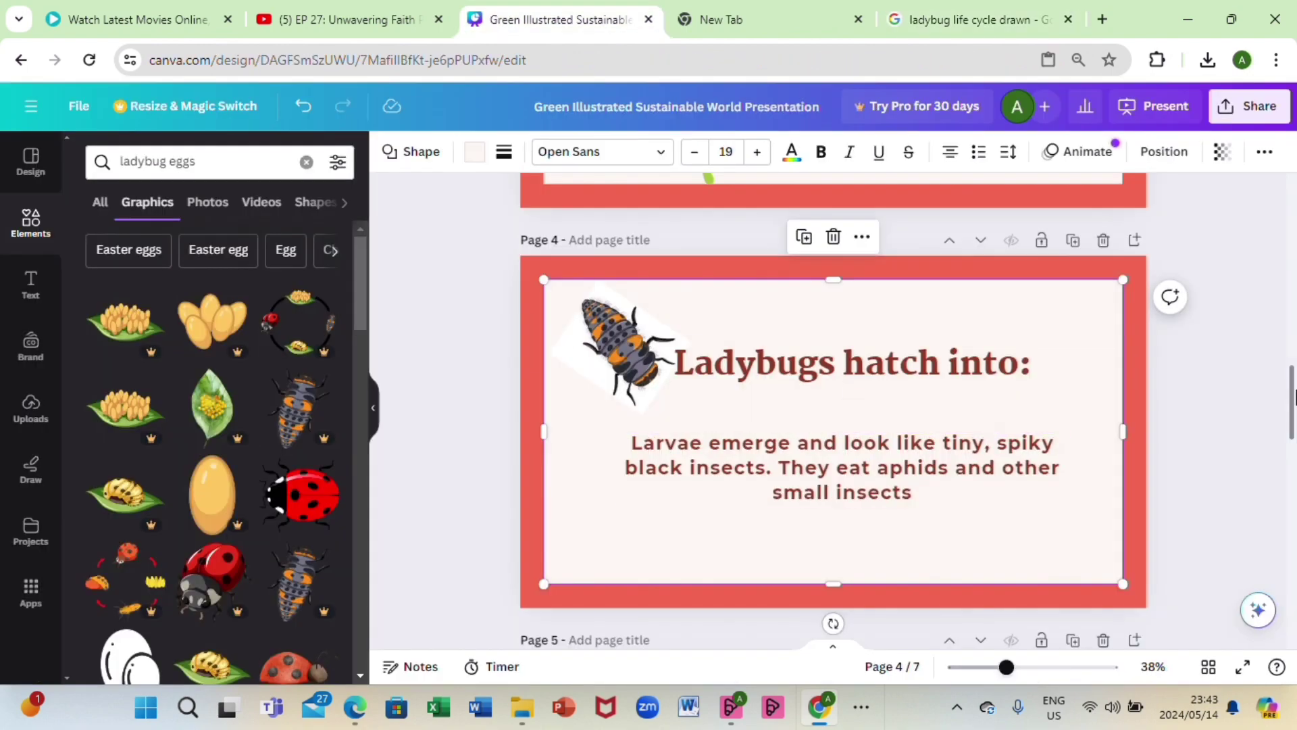
pyautogui.moveTo(1294, 399); pyautogui.dragTo(1281, 530)
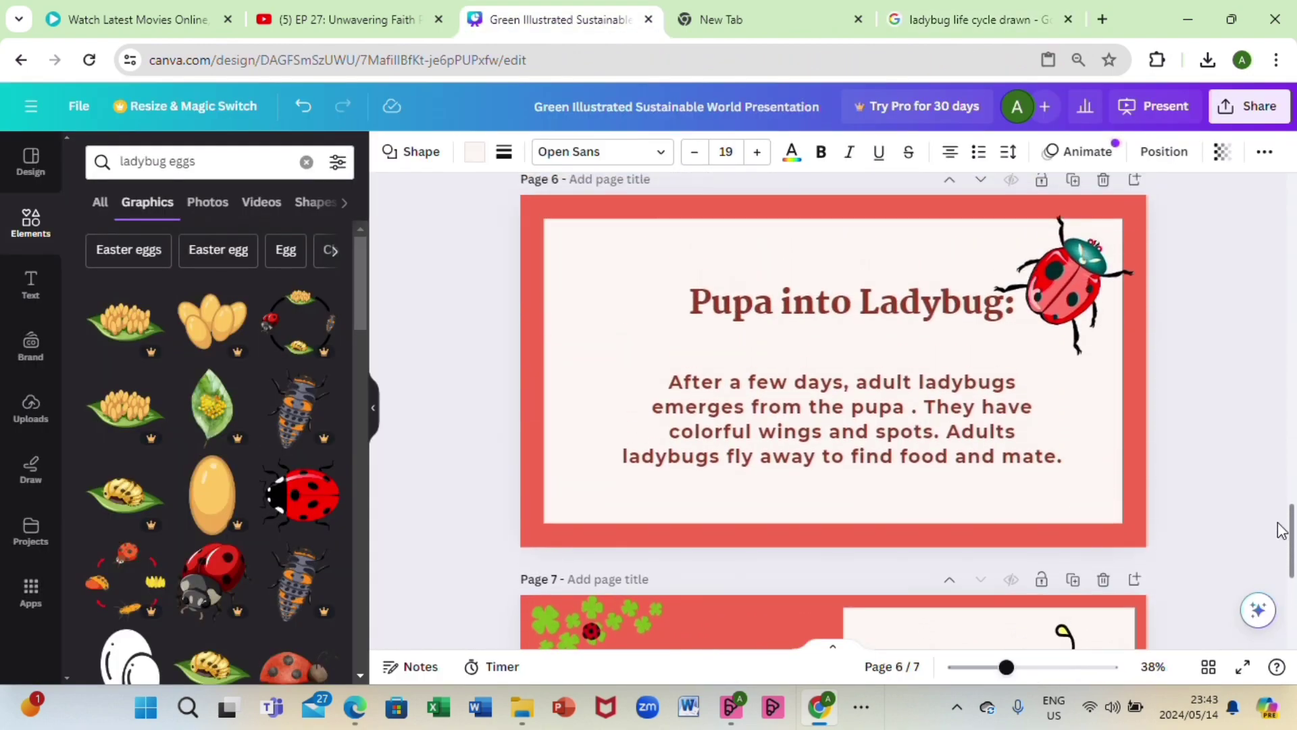
pyautogui.click(1073, 179)
# - Delete the body text, the heading and the ladybug picture from the duplicated page 7
pyautogui.click(970, 384)
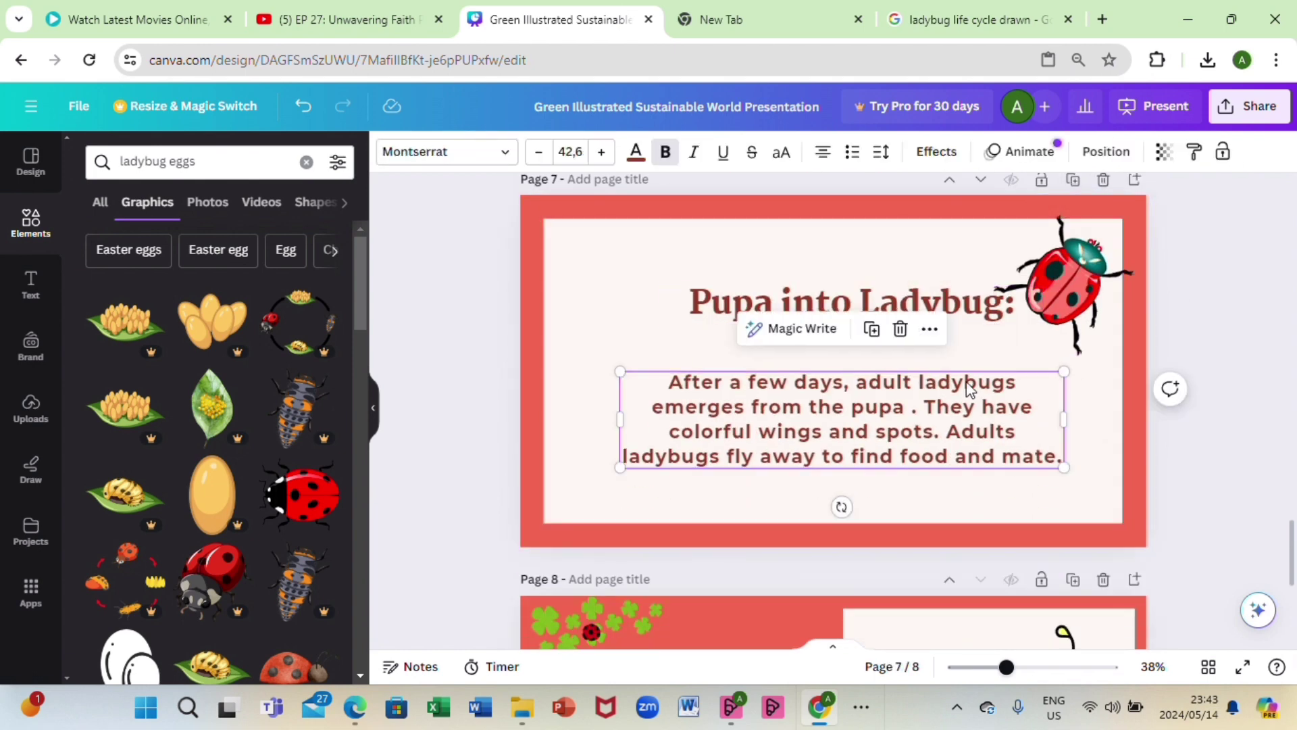
pyautogui.click(898, 328)
pyautogui.click(896, 317)
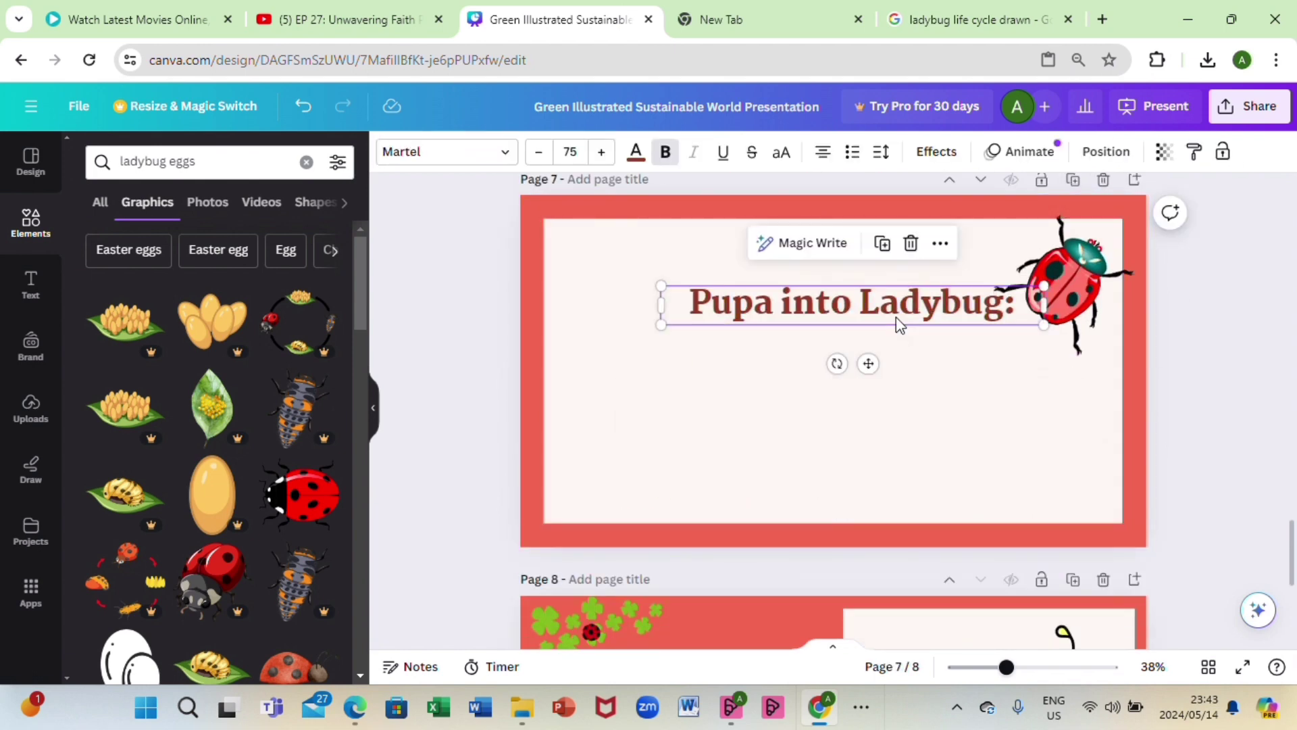
pyautogui.click(911, 244)
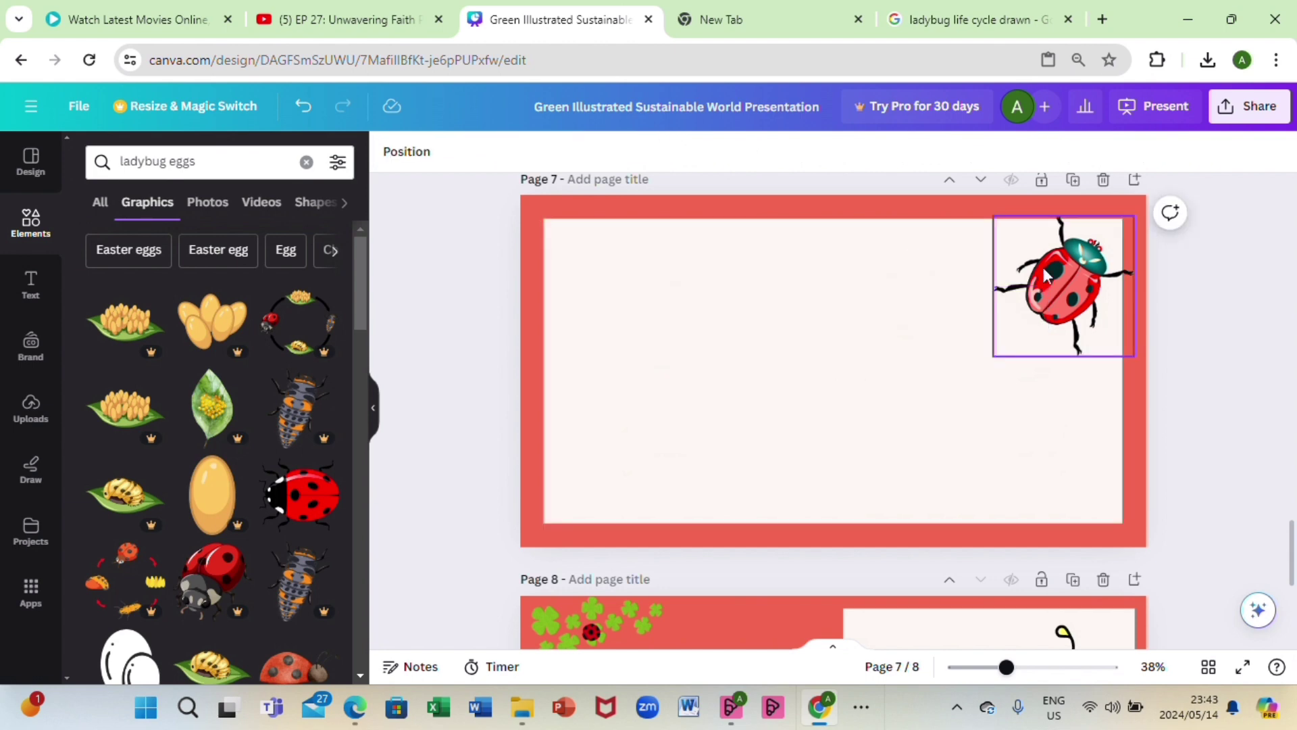
pyautogui.click(1043, 267)
pyautogui.click(1064, 399)
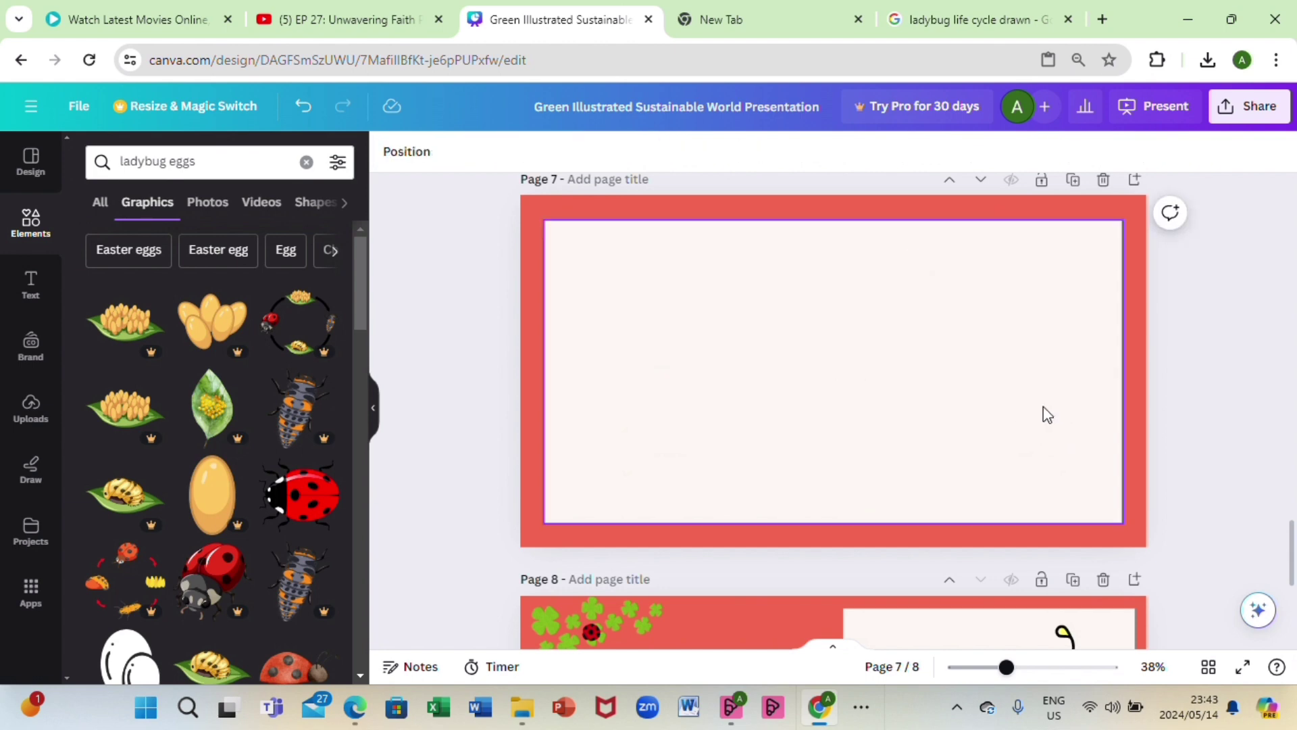
# - Try the copied blue sunflower life cycle picture on page 7, enlarged to the full height of the pale panel, and delete it
pyautogui.click(842, 439)
pyautogui.rightClick(843, 440)
pyautogui.moveTo(872, 413)
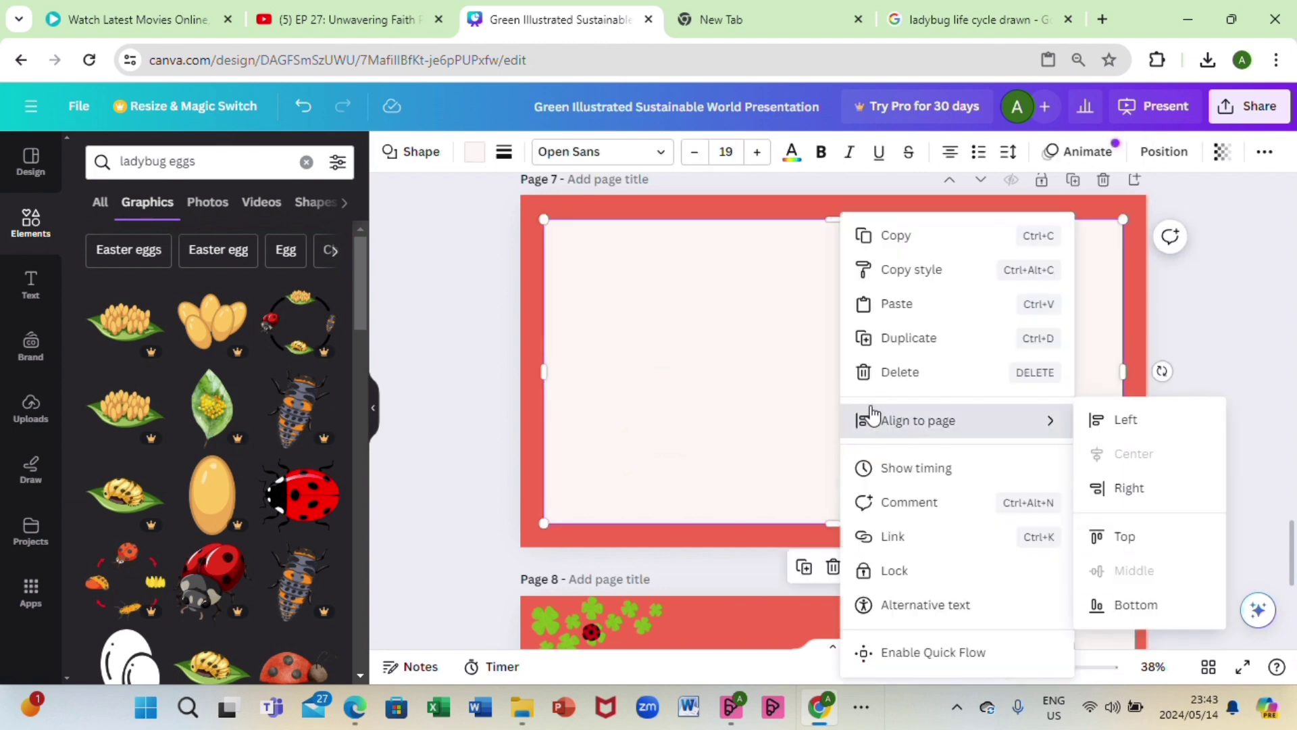
pyautogui.click(875, 305)
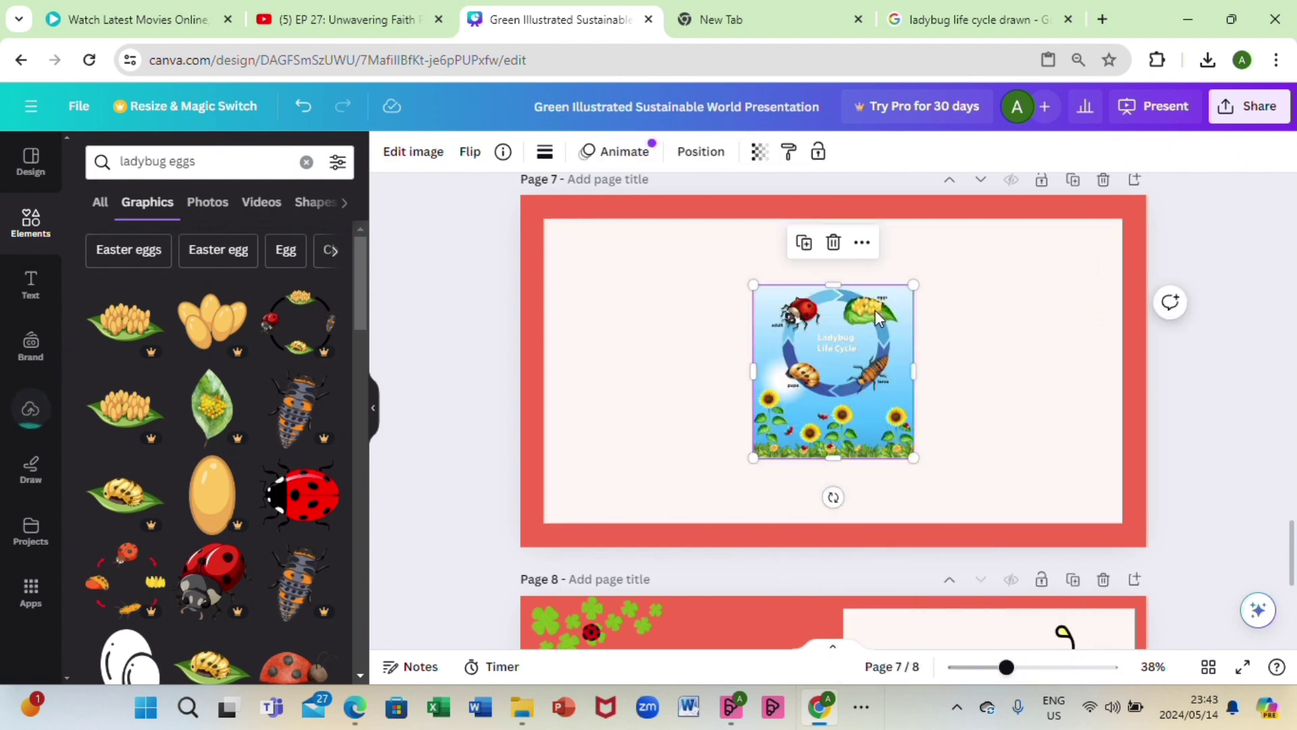
pyautogui.moveTo(752, 286); pyautogui.dragTo(692, 219)
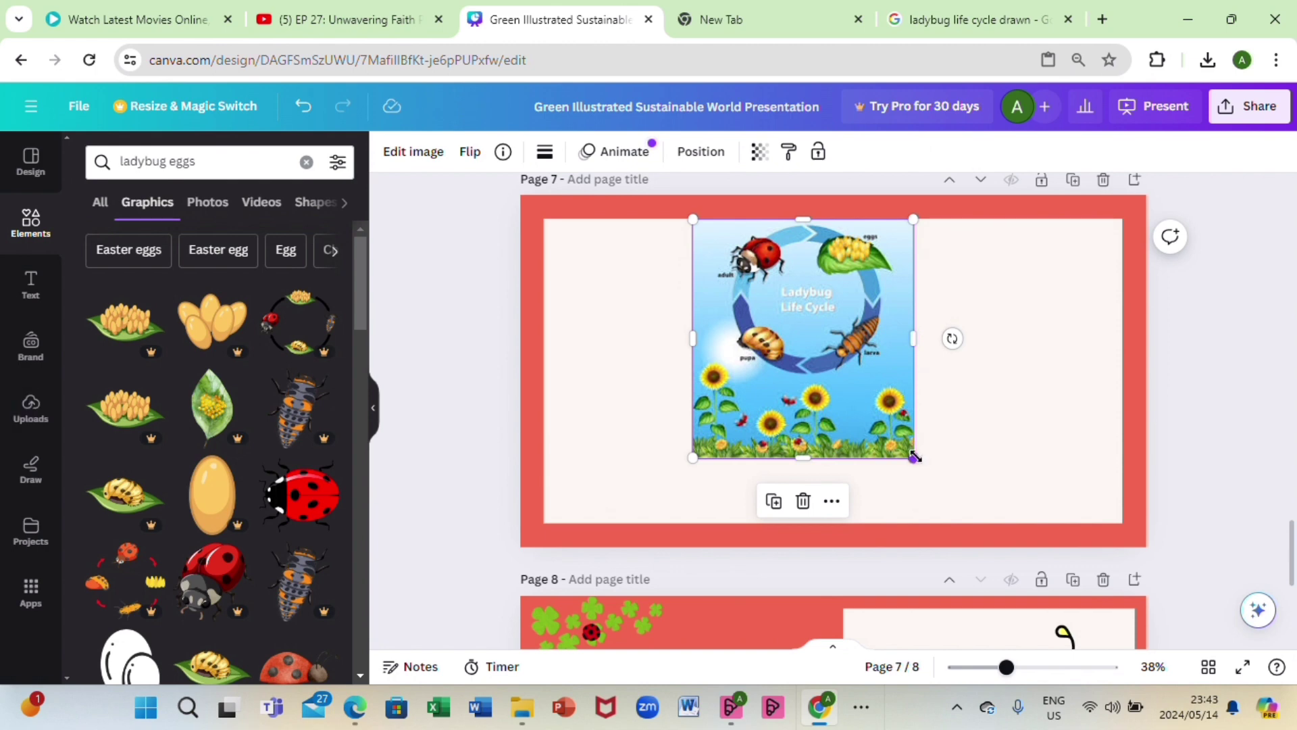
pyautogui.moveTo(912, 458); pyautogui.dragTo(968, 518)
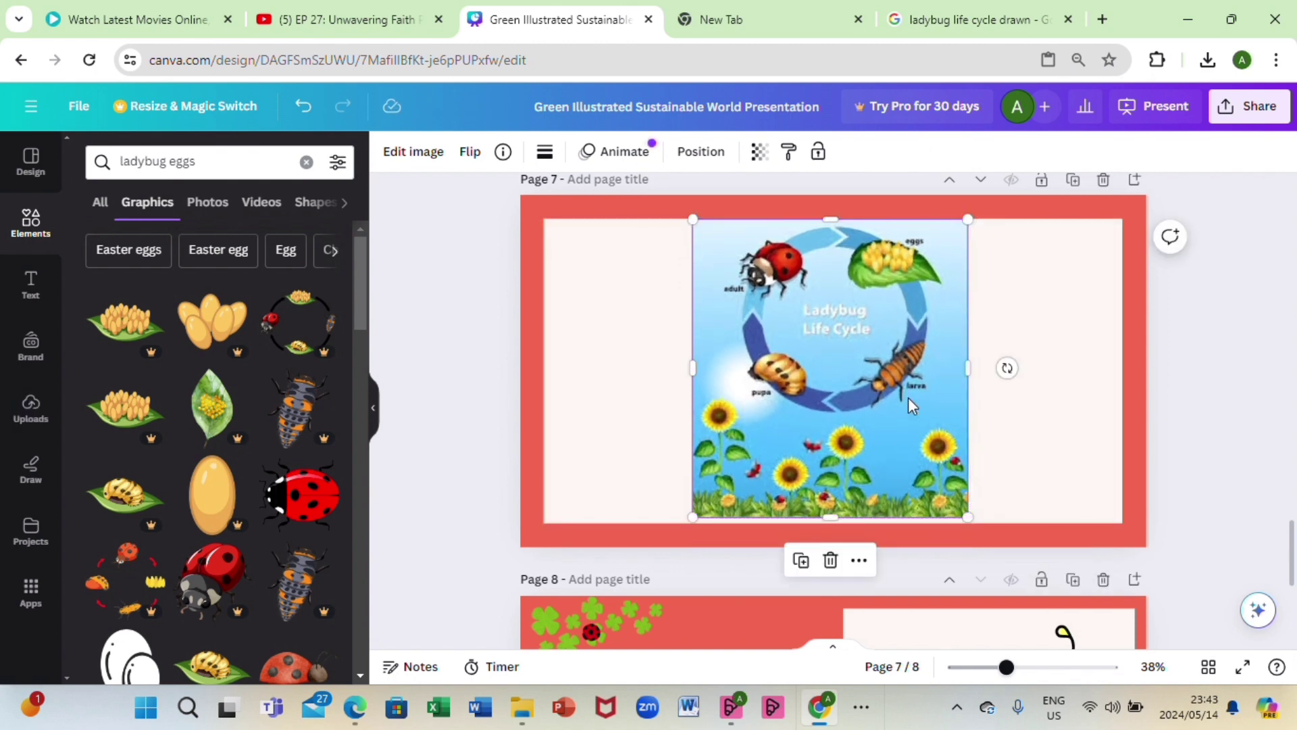
pyautogui.click(829, 561)
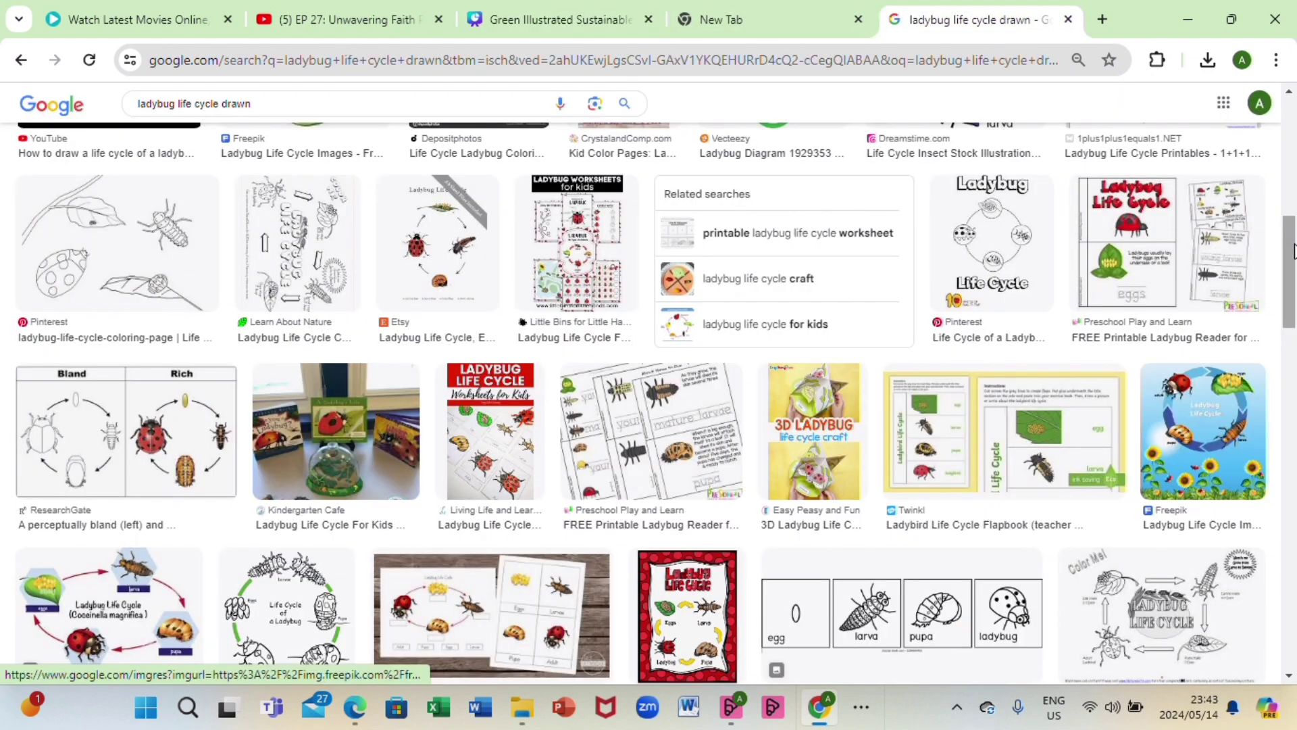
# - In the Google Images results, copy the Freepik ladybug life cycle picture with black arrows on a white background
pyautogui.scroll(7, 1291, 245)
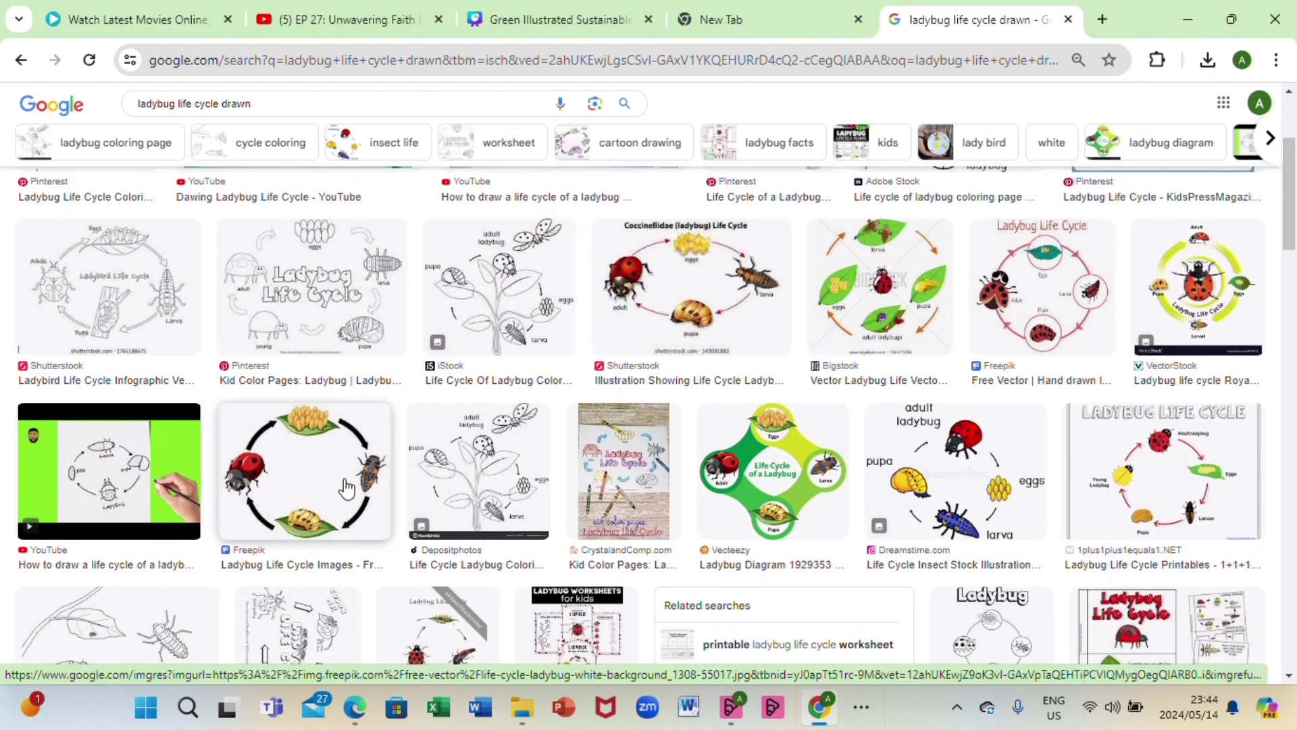
pyautogui.rightClick(325, 476)
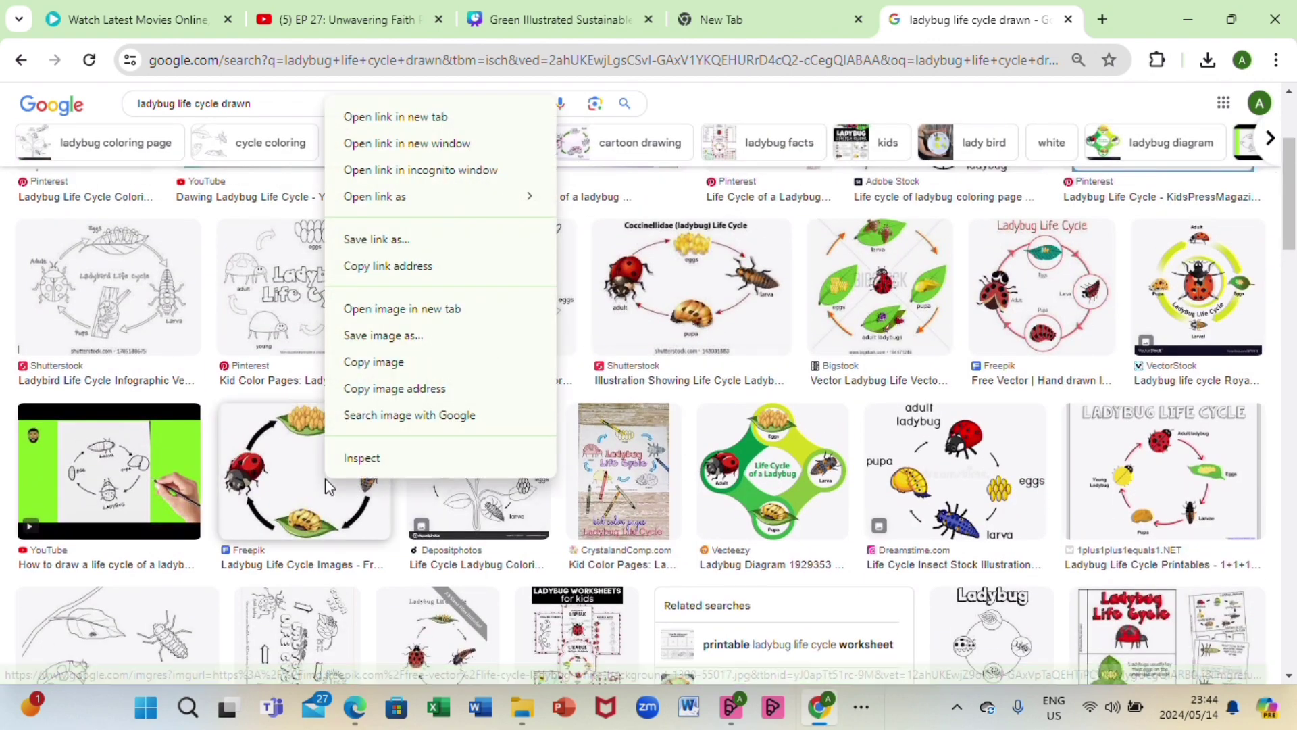
pyautogui.click(398, 364)
# - Return to the presentation, paste the black-arrow life cycle picture onto page 7 and place it slightly right of centre
pyautogui.click(776, 14)
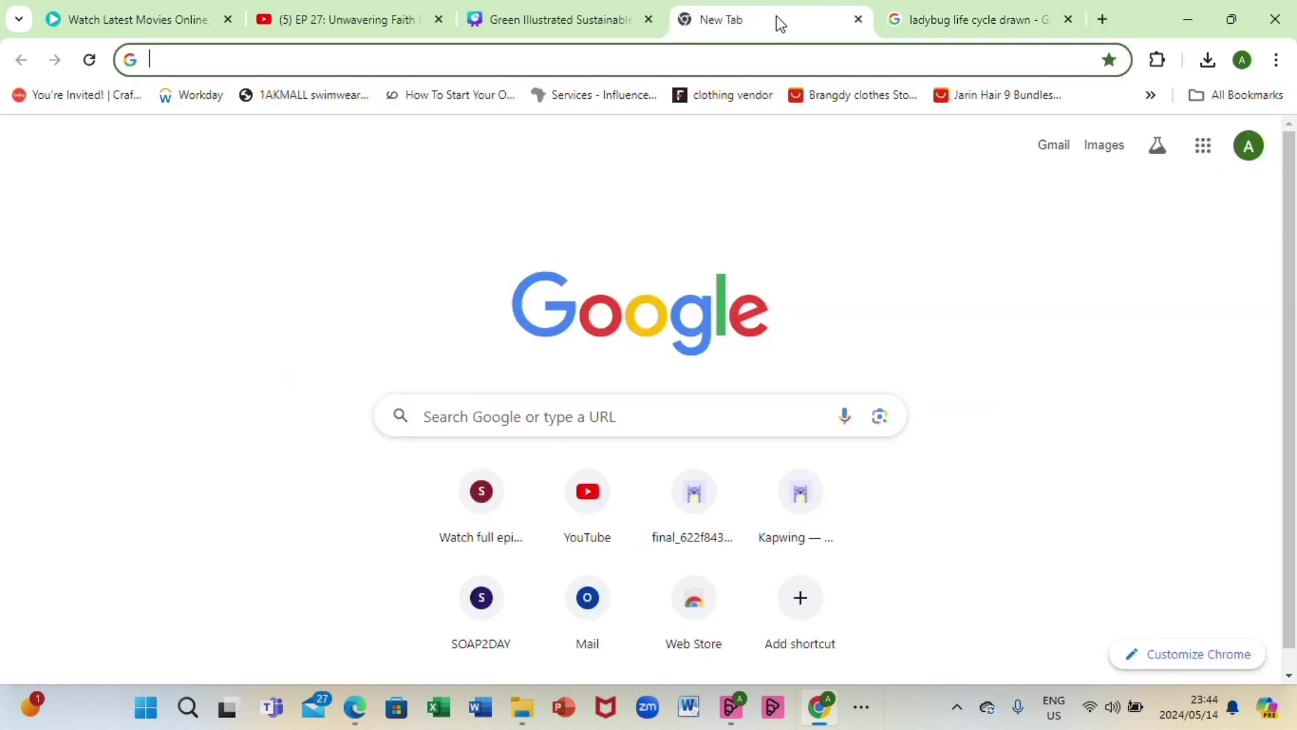
pyautogui.click(476, 16)
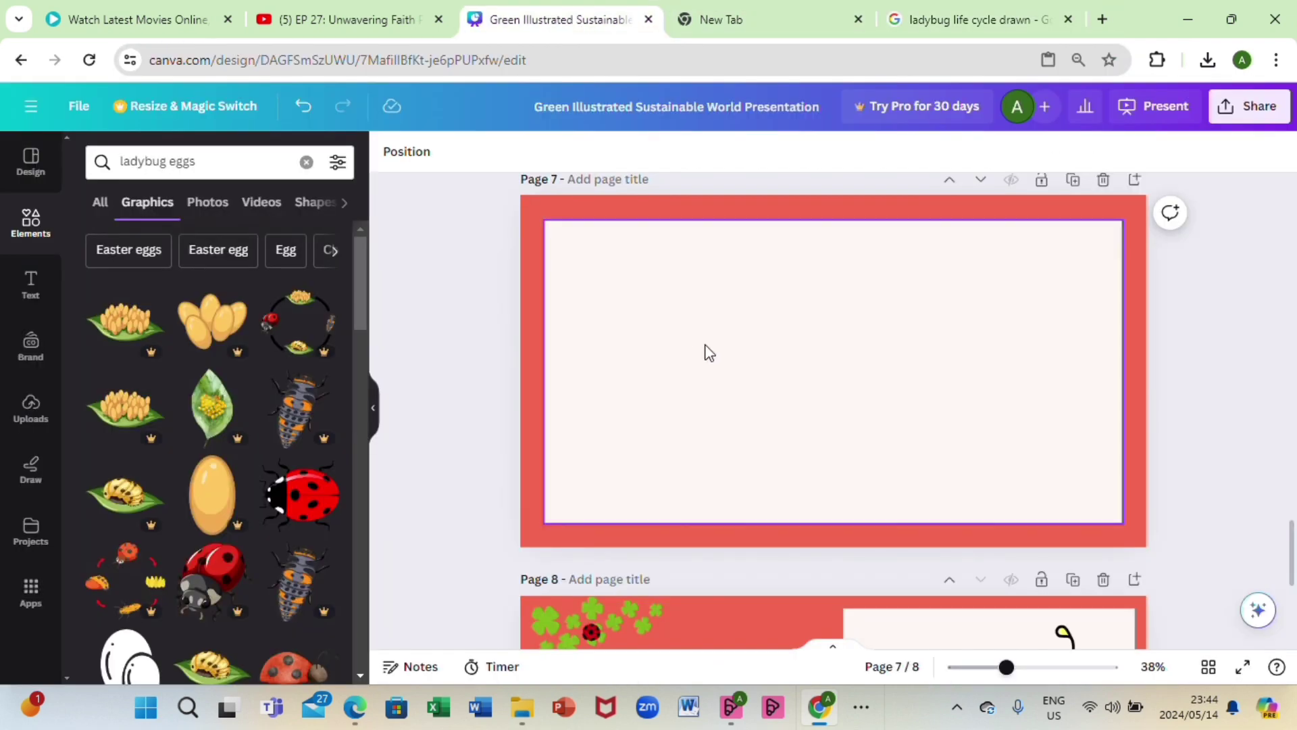
pyautogui.rightClick(737, 360)
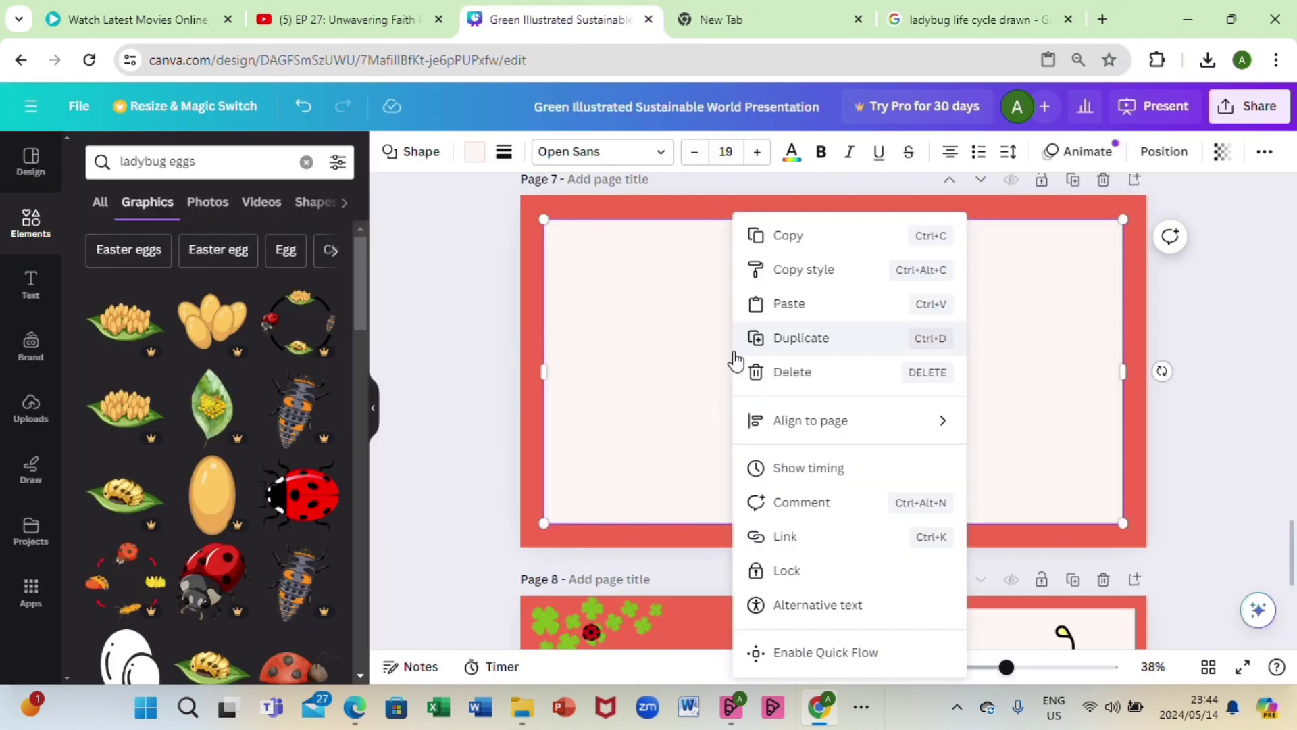
pyautogui.click(752, 316)
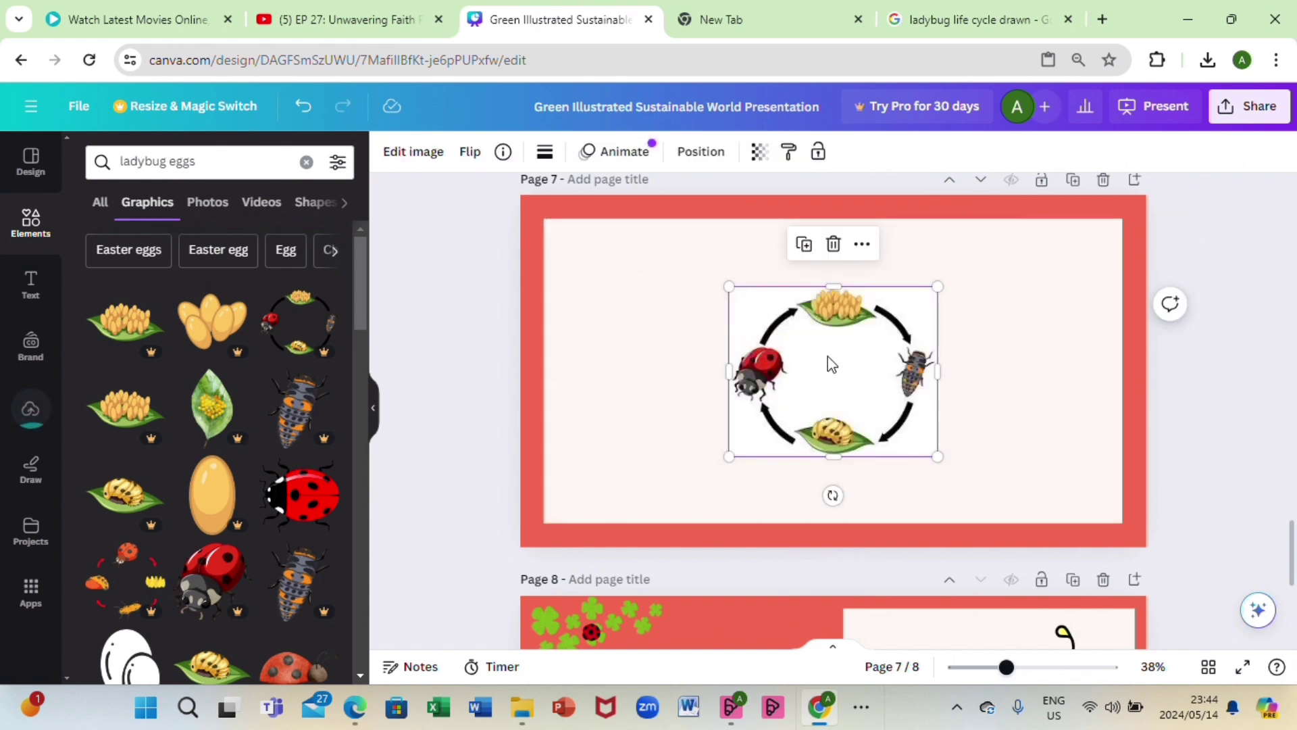
pyautogui.moveTo(854, 397); pyautogui.dragTo(908, 402)
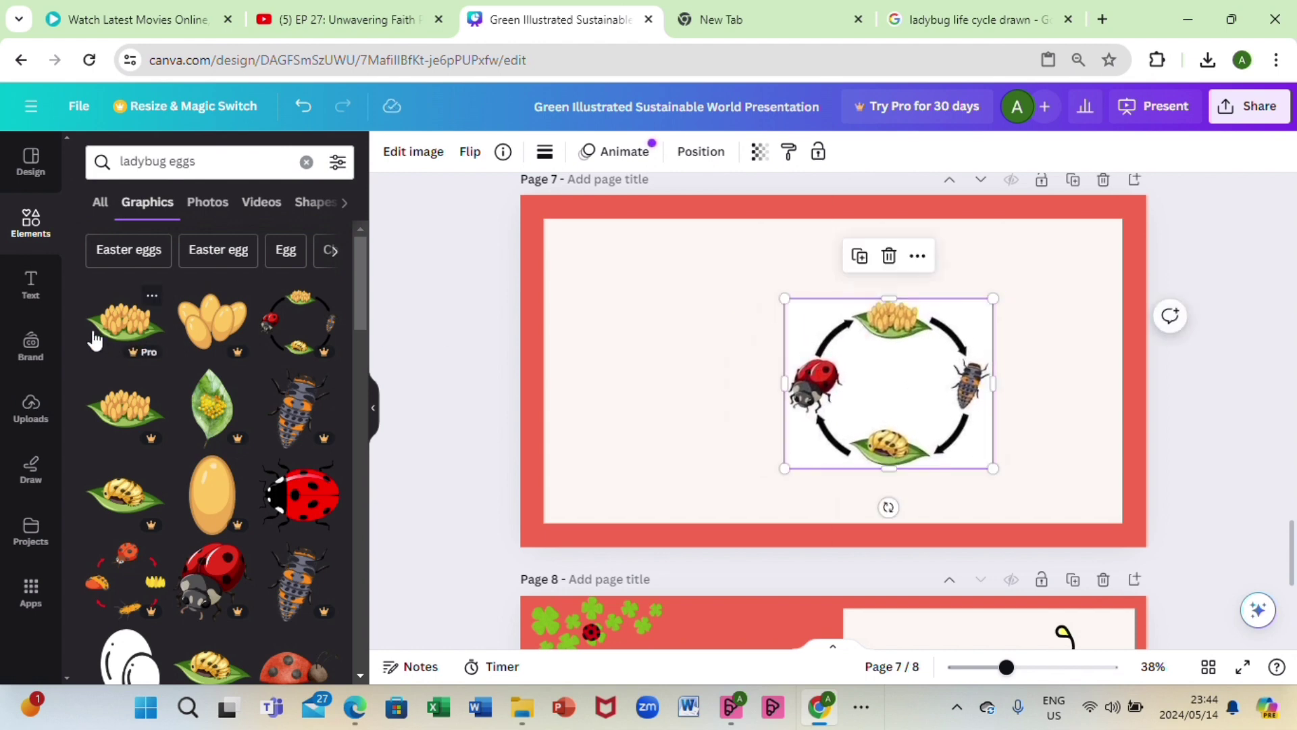
# - Find the "PUFF LOVE" font combination among the text styles and add it to page 7
pyautogui.click(32, 284)
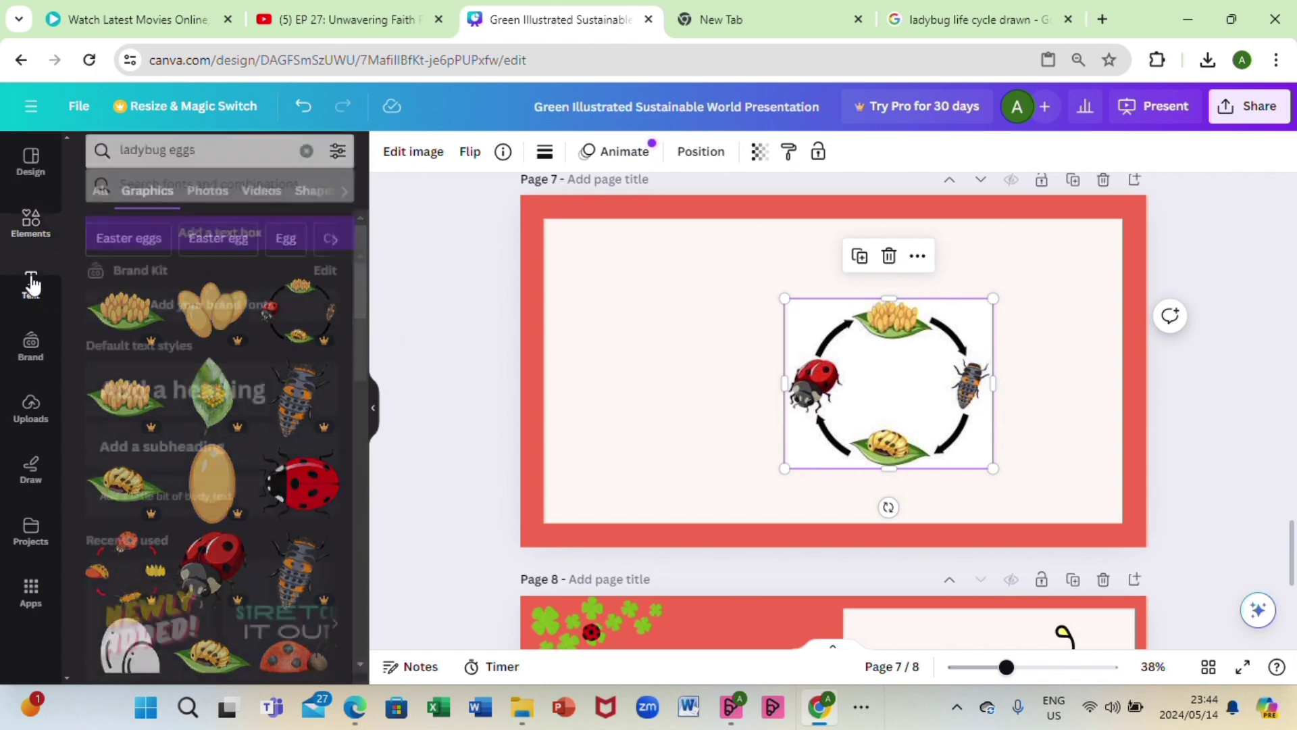
pyautogui.moveTo(361, 293); pyautogui.dragTo(370, 591)
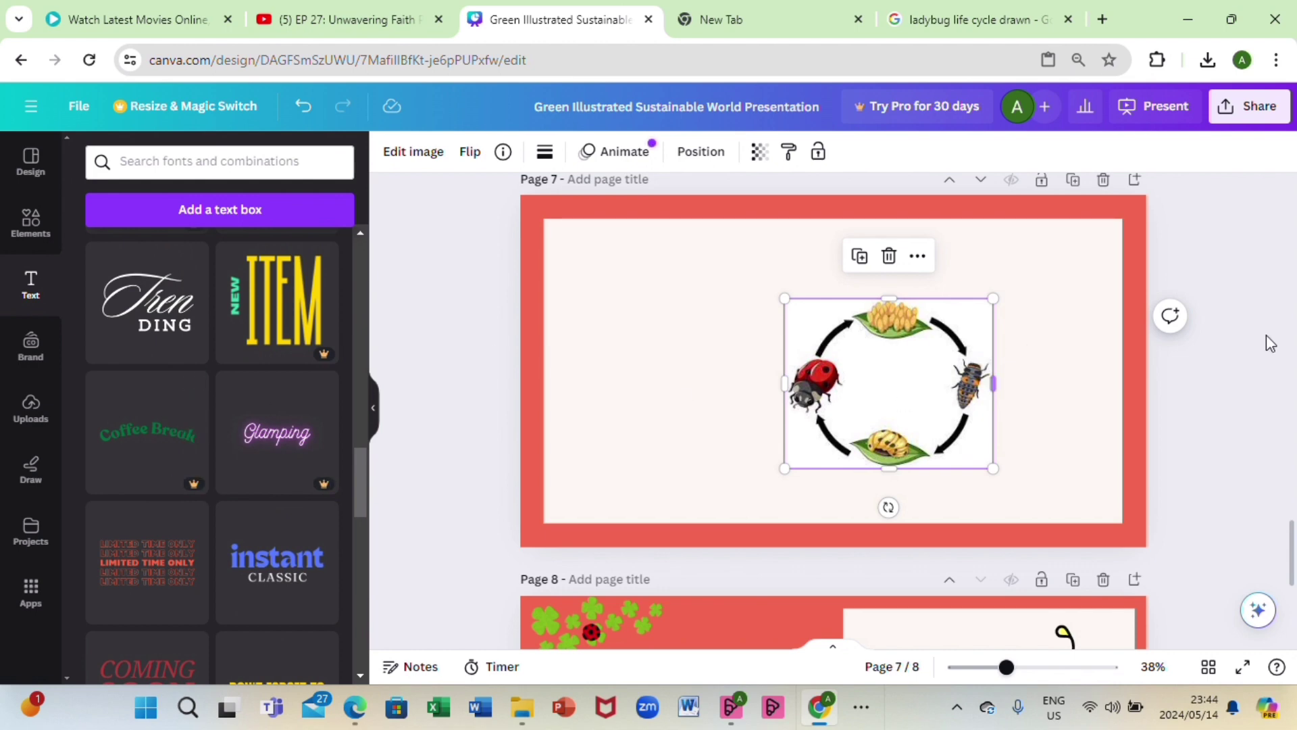
pyautogui.scroll(2, 1292, 574)
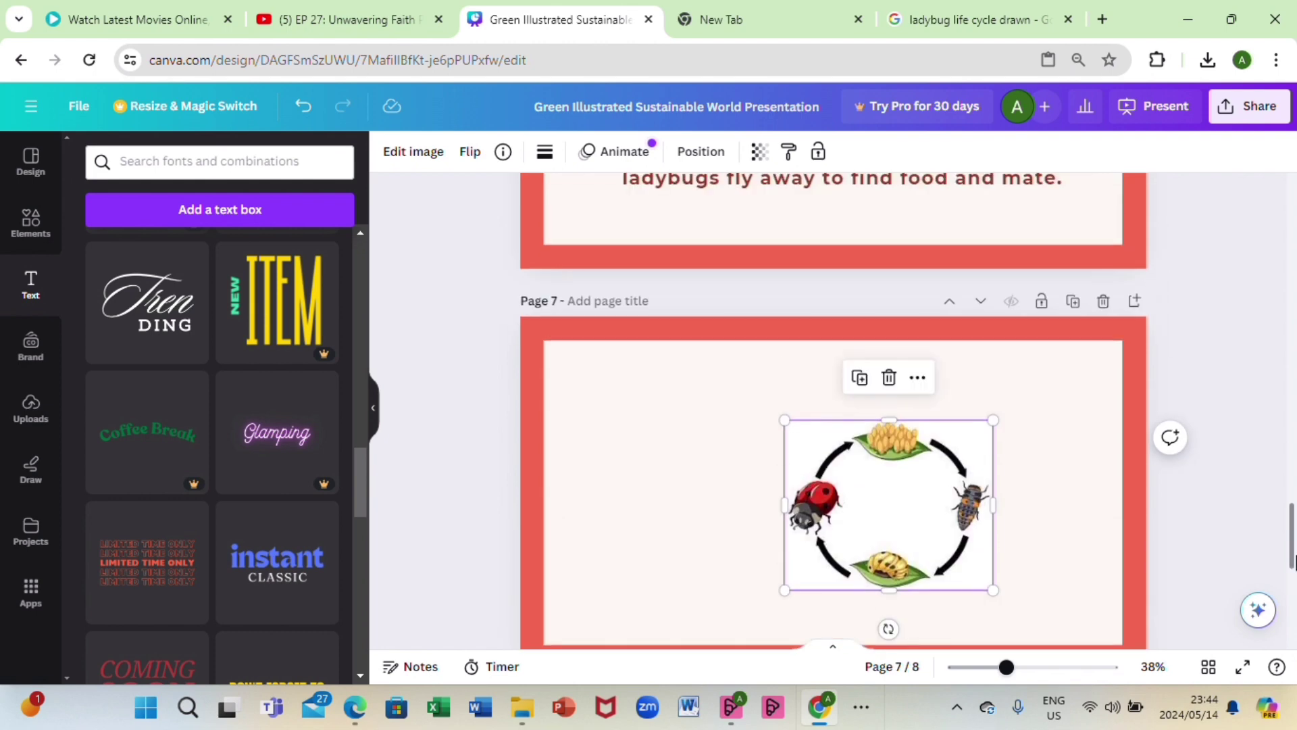
pyautogui.moveTo(354, 498); pyautogui.dragTo(370, 699)
pyautogui.moveTo(358, 611); pyautogui.dragTo(366, 664)
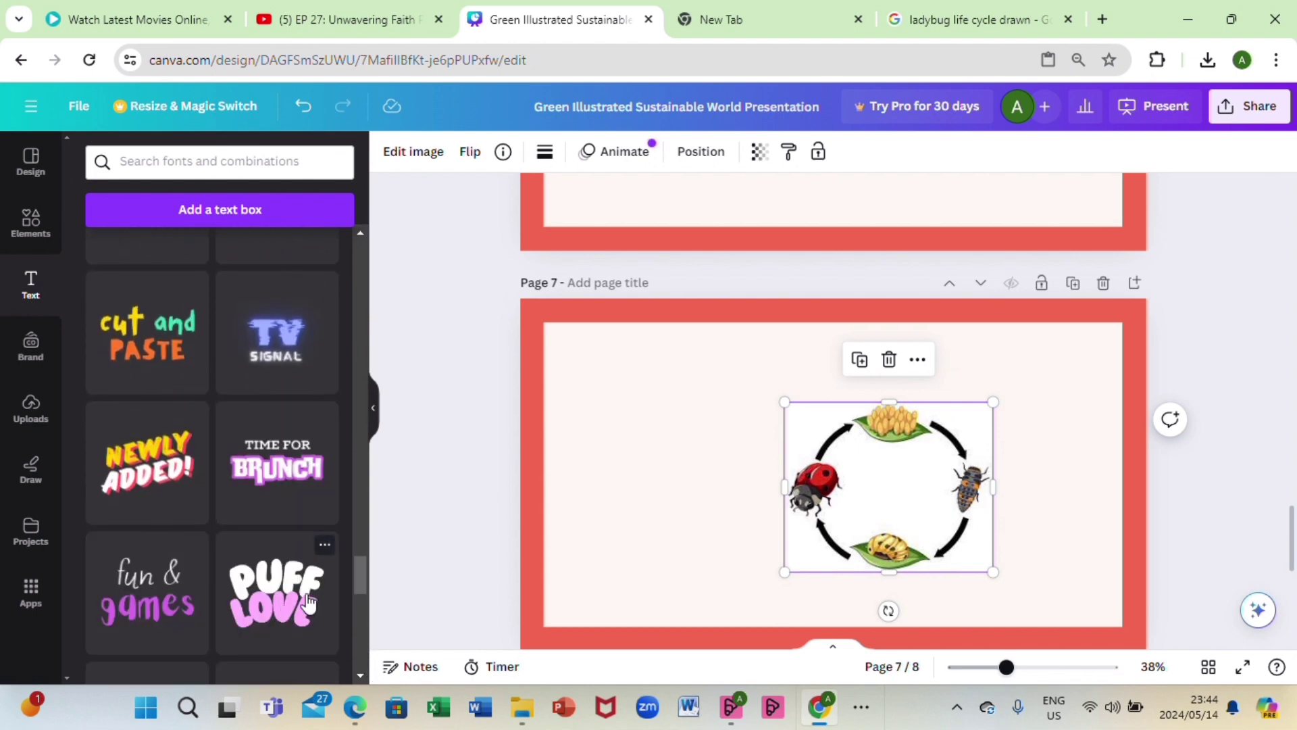
pyautogui.click(326, 575)
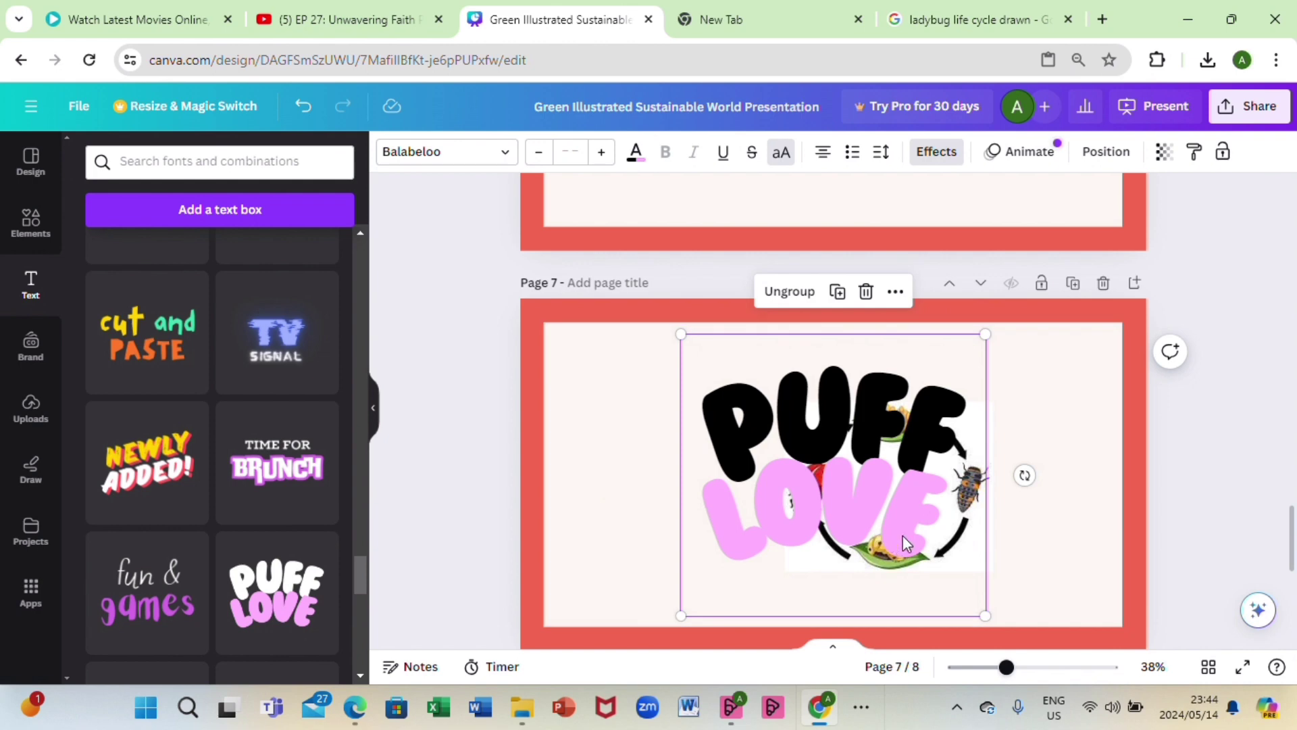
# - Reduce the font size of the whole "PUFF LOVE" text group until the word "PUFF" is at size 150
pyautogui.click(539, 152)
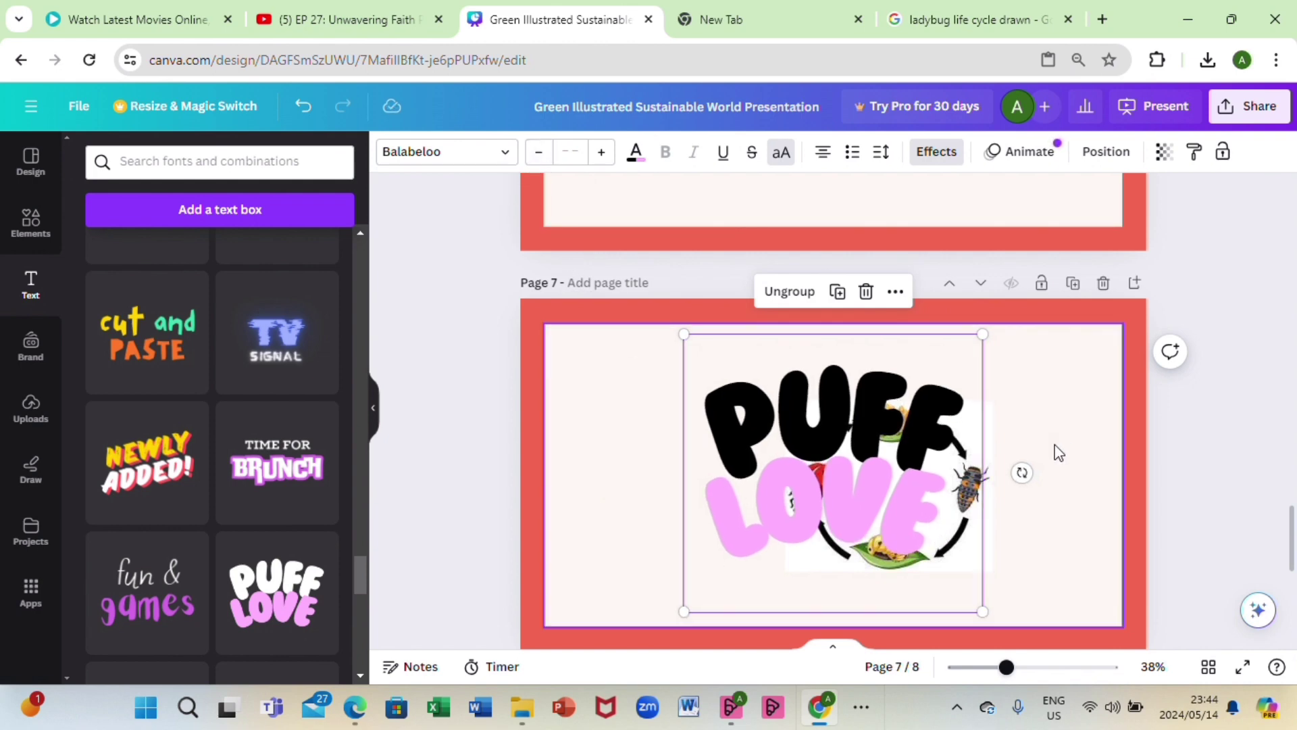
pyautogui.click(947, 529)
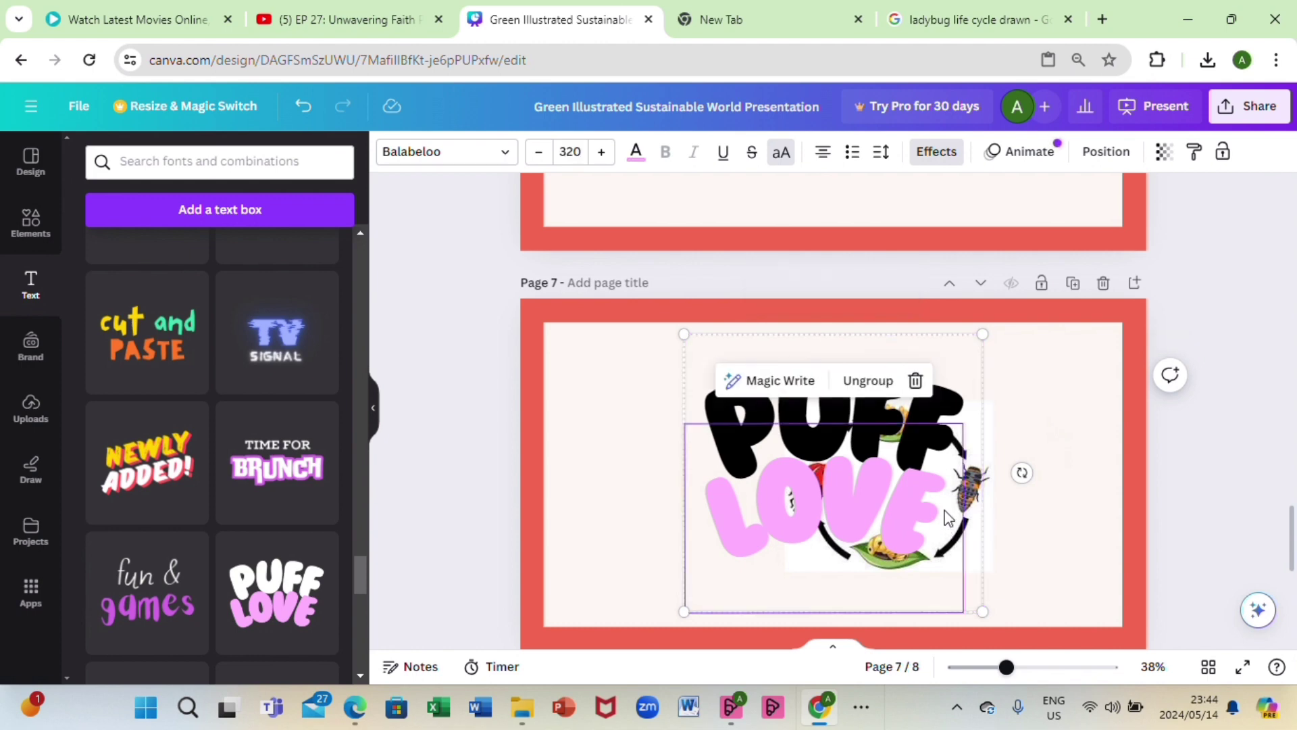
pyautogui.click(981, 334)
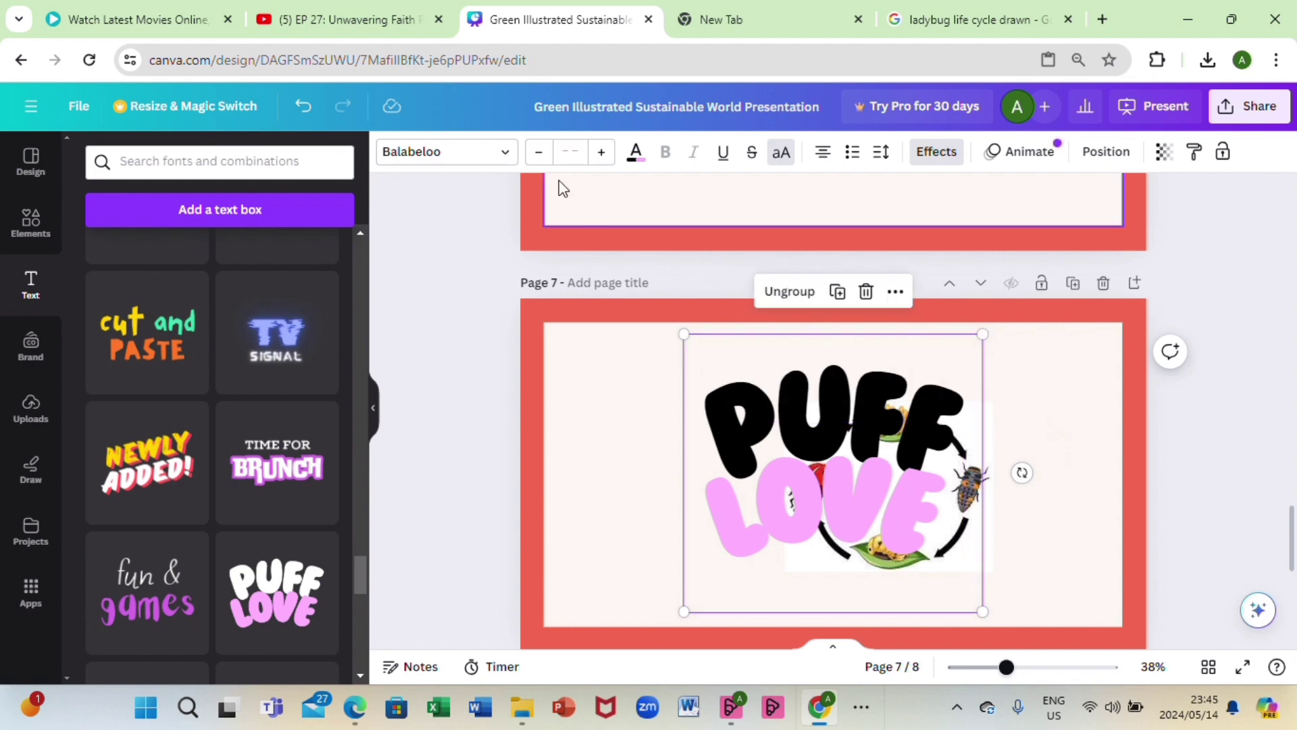
pyautogui.click(535, 155)
pyautogui.click(535, 155)
pyautogui.click(535, 156)
pyautogui.click(536, 155)
pyautogui.click(535, 155)
pyautogui.click(536, 155)
pyautogui.click(536, 155)
pyautogui.click(536, 156)
pyautogui.click(536, 156)
pyautogui.click(536, 155)
pyautogui.click(536, 155)
pyautogui.click(536, 156)
pyautogui.click(535, 155)
pyautogui.click(535, 155)
pyautogui.click(536, 155)
pyautogui.click(536, 155)
pyautogui.click(535, 155)
pyautogui.click(536, 155)
pyautogui.click(535, 155)
pyautogui.click(535, 156)
pyautogui.click(536, 155)
pyautogui.click(536, 156)
pyautogui.click(535, 155)
pyautogui.click(536, 155)
pyautogui.click(535, 155)
pyautogui.click(536, 155)
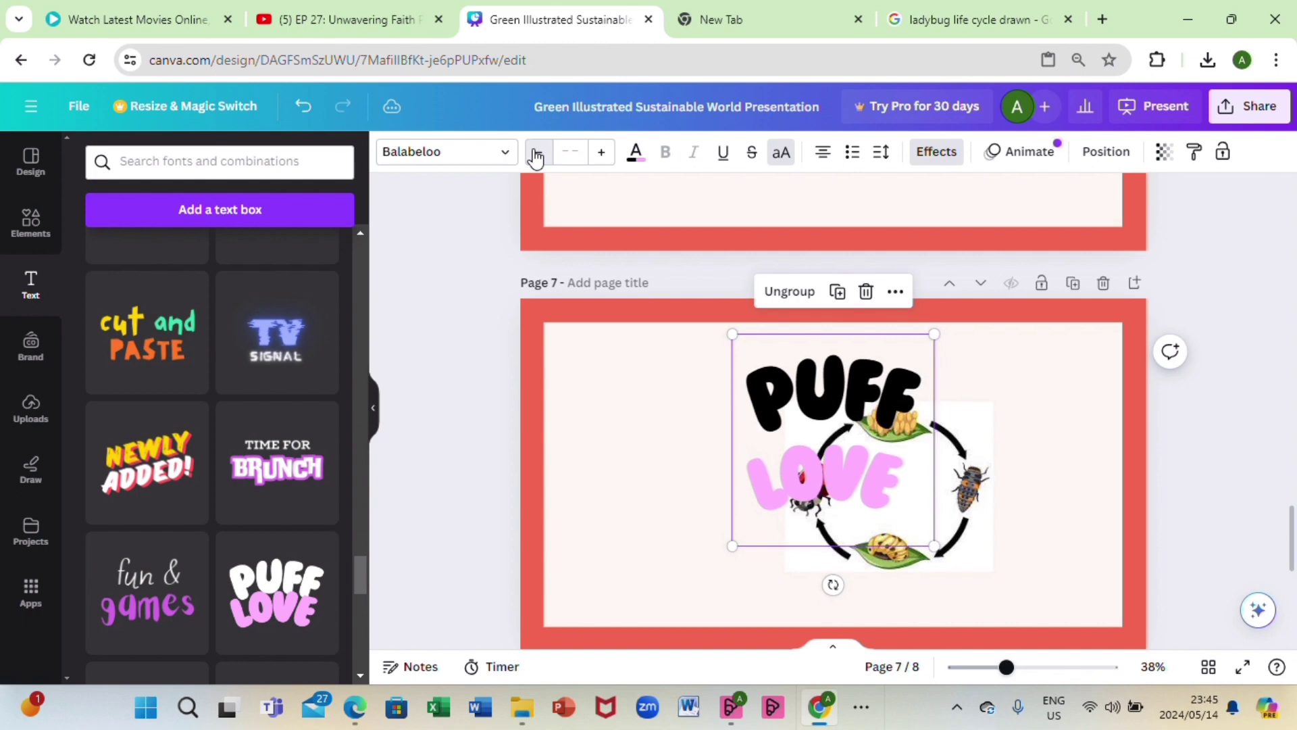
pyautogui.click(536, 156)
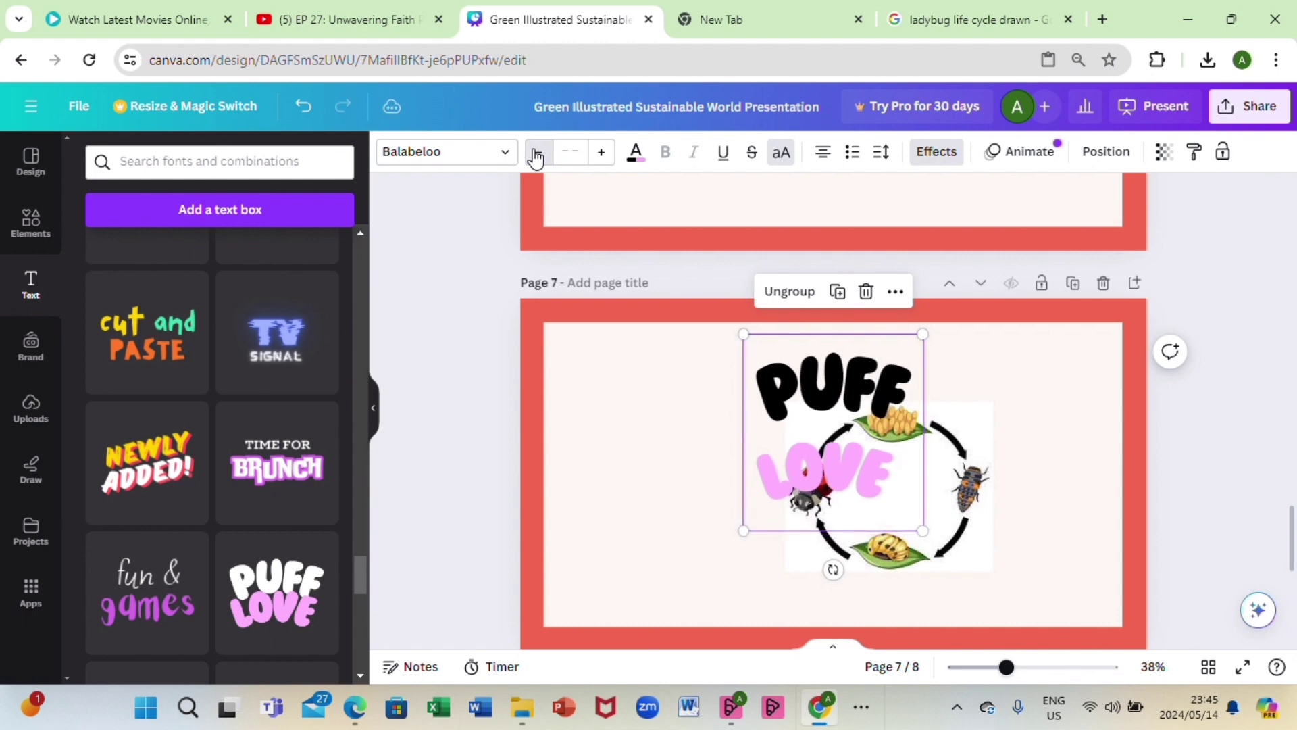
pyautogui.click(536, 155)
pyautogui.click(536, 156)
pyautogui.click(536, 156)
pyautogui.click(536, 155)
pyautogui.click(536, 156)
pyautogui.click(535, 156)
pyautogui.click(536, 155)
pyautogui.click(536, 155)
pyautogui.click(536, 156)
pyautogui.click(536, 155)
pyautogui.click(536, 156)
pyautogui.click(536, 156)
pyautogui.click(536, 155)
pyautogui.click(536, 155)
pyautogui.click(536, 155)
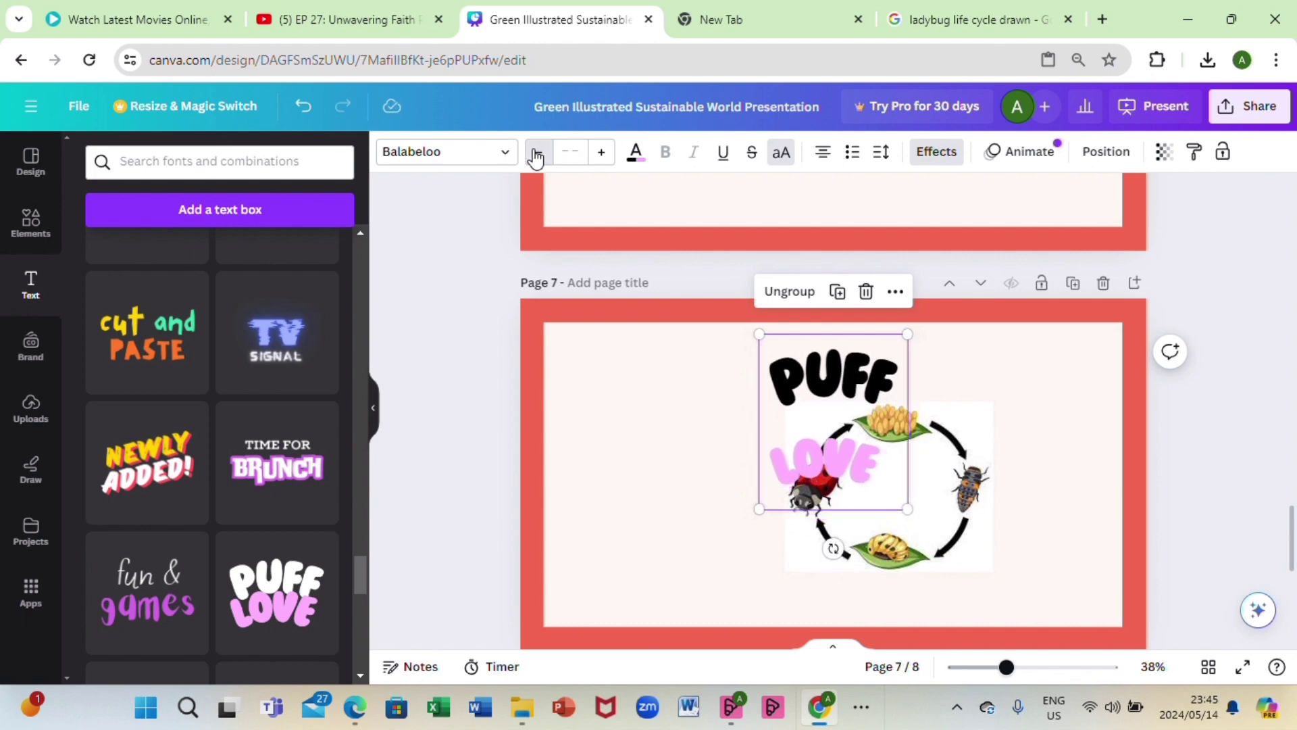
pyautogui.click(535, 155)
pyautogui.click(535, 155)
pyautogui.click(536, 155)
pyautogui.click(536, 156)
pyautogui.click(536, 155)
pyautogui.click(536, 156)
pyautogui.click(535, 155)
pyautogui.click(536, 155)
pyautogui.click(536, 155)
pyautogui.click(536, 156)
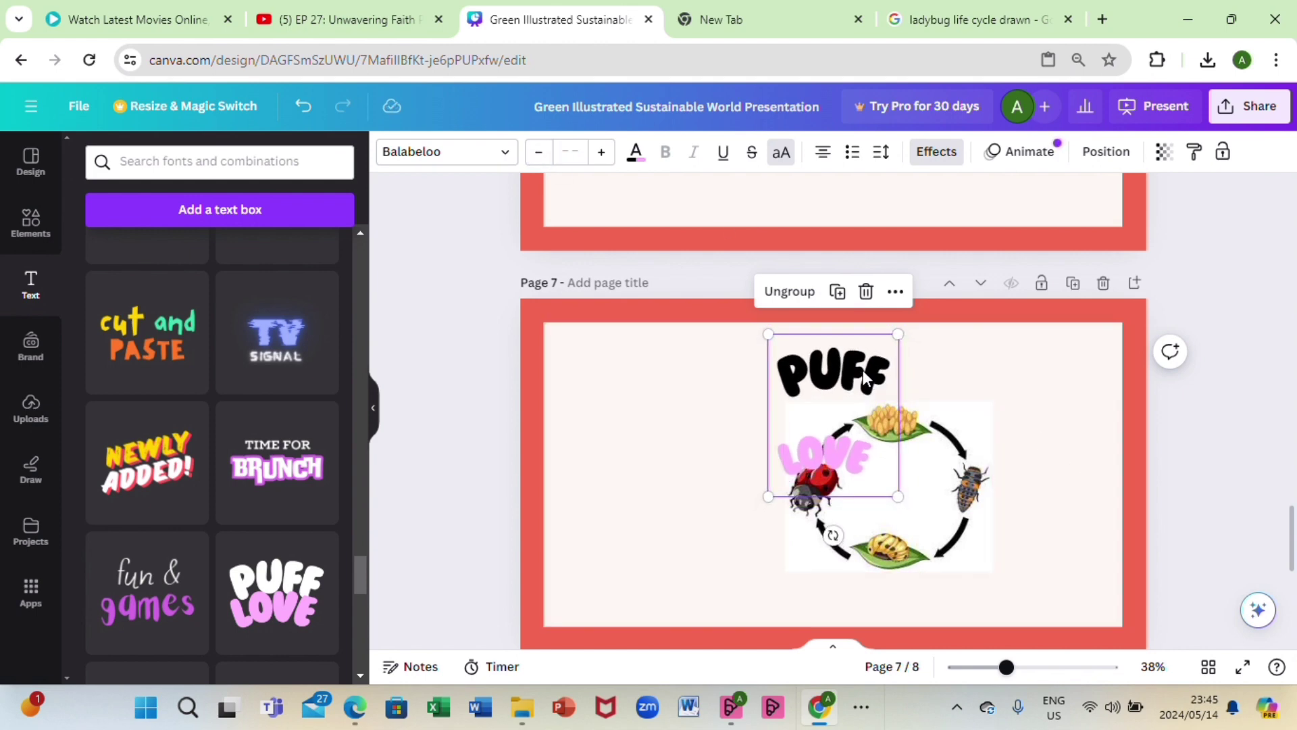
# - Replace the word "PUFF" in the text group with "LADYBUG LIFE"
pyautogui.click(881, 383)
pyautogui.doubleClick(882, 383)
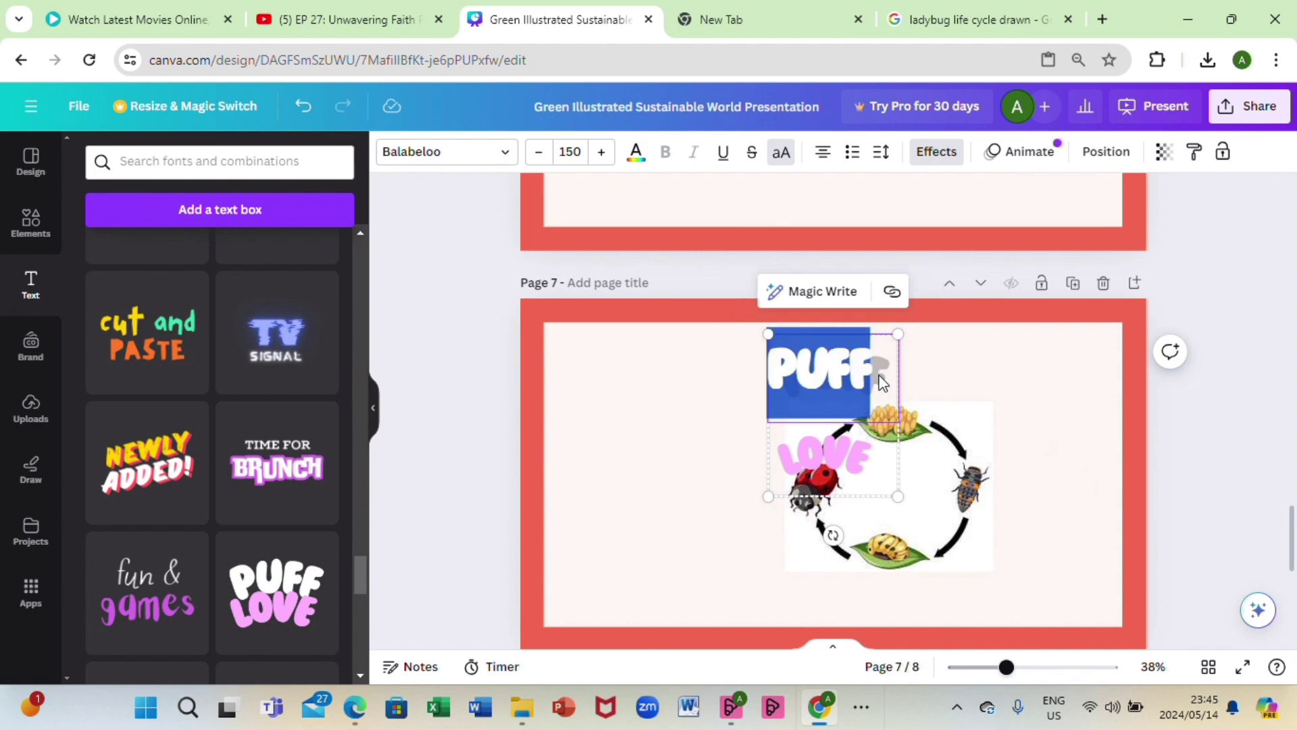
pyautogui.press('BackSpace')
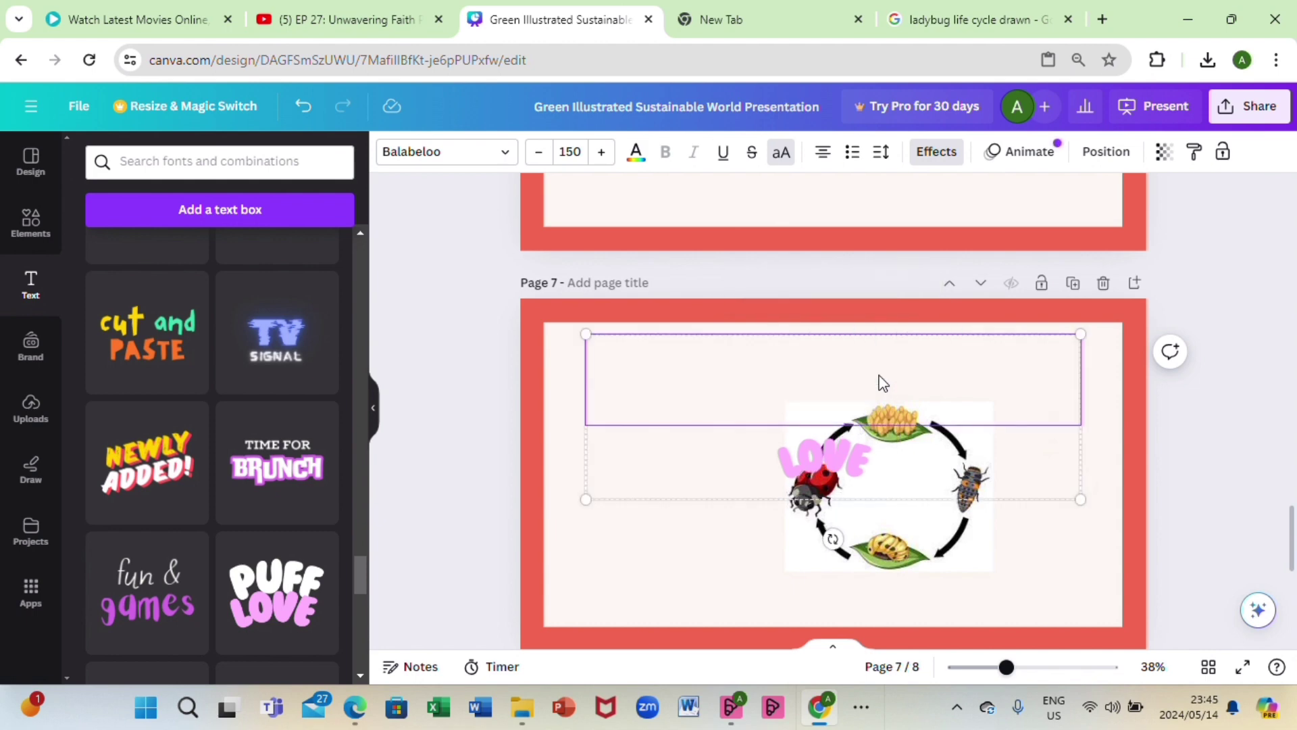
pyautogui.write('LADYBUG')
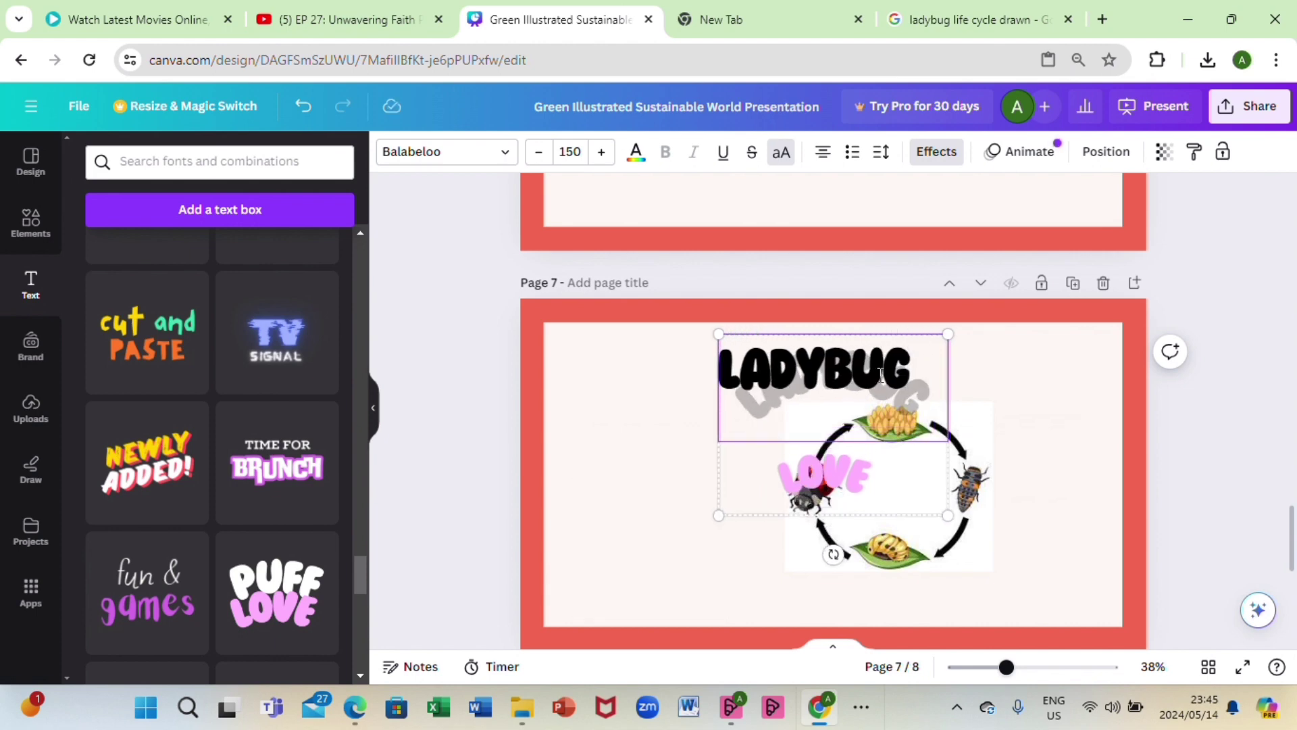
pyautogui.write('LIFE')
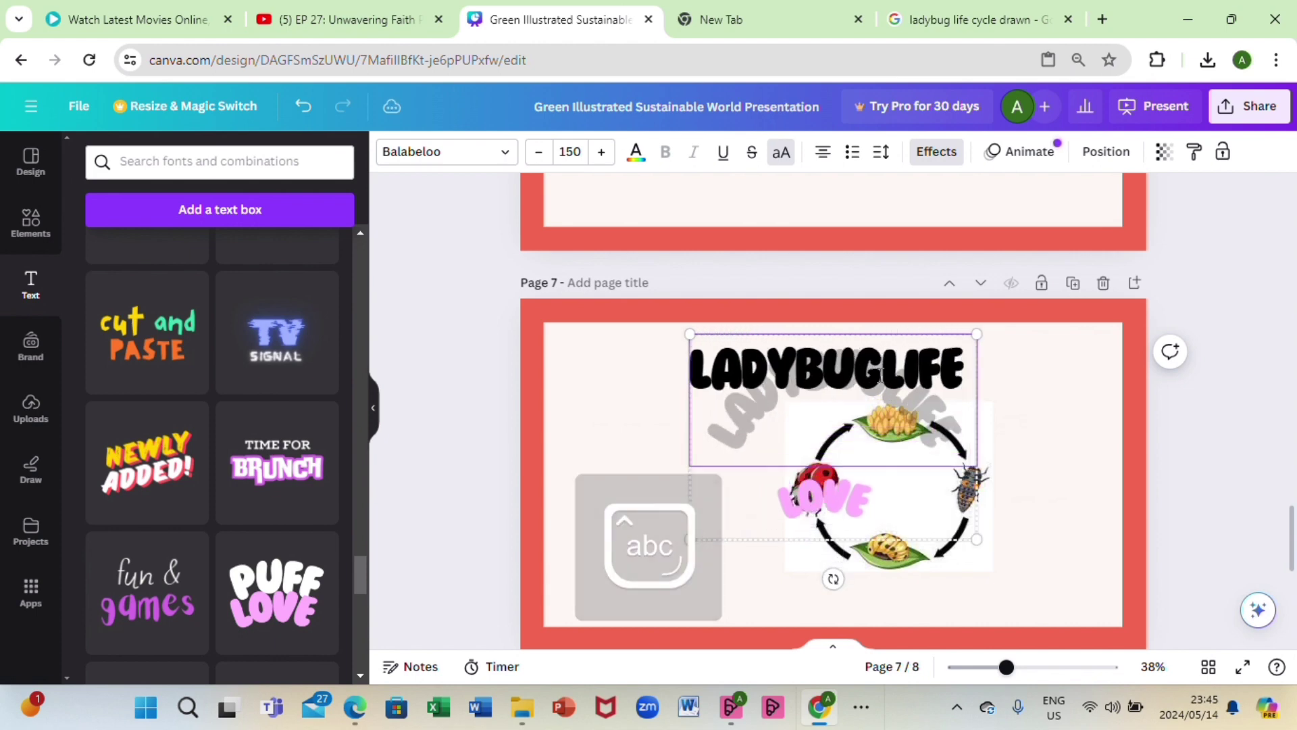
pyautogui.click(879, 377)
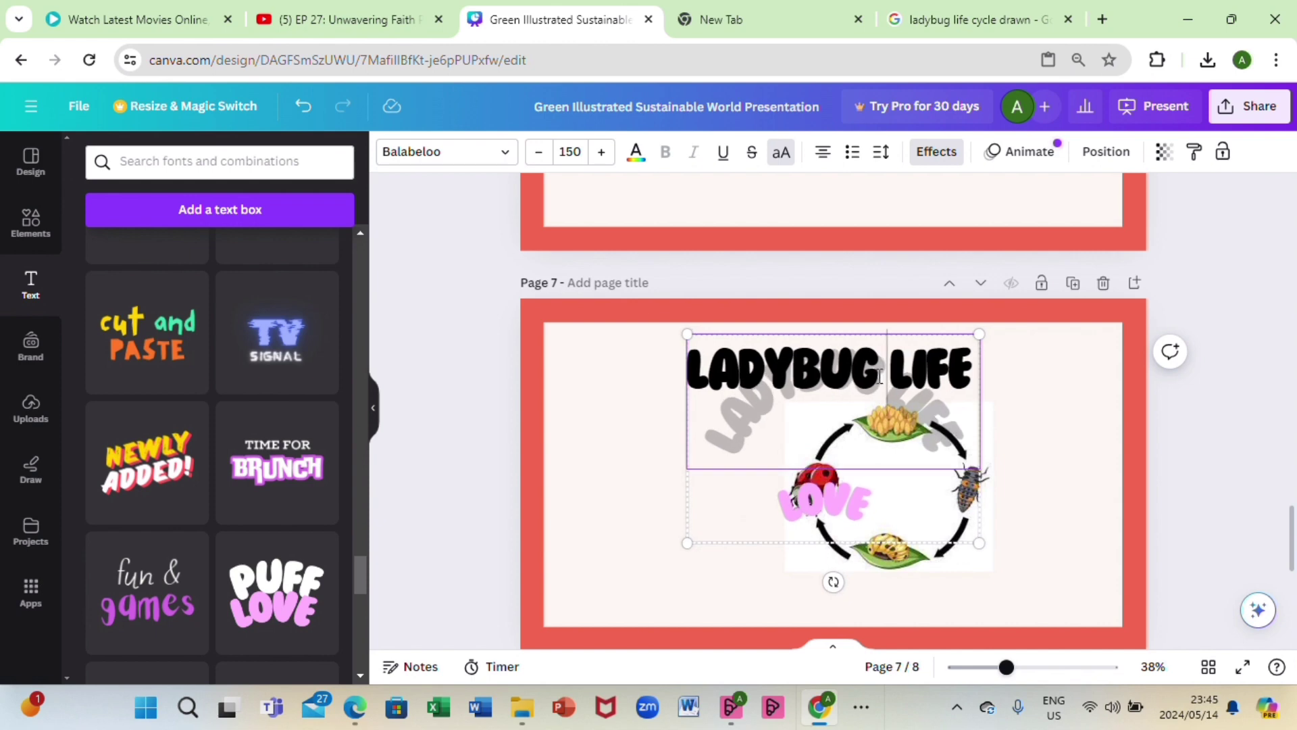
# - Replace the word "LOVE" in the text group on page 7 with "CYCLE"
pyautogui.click(844, 527)
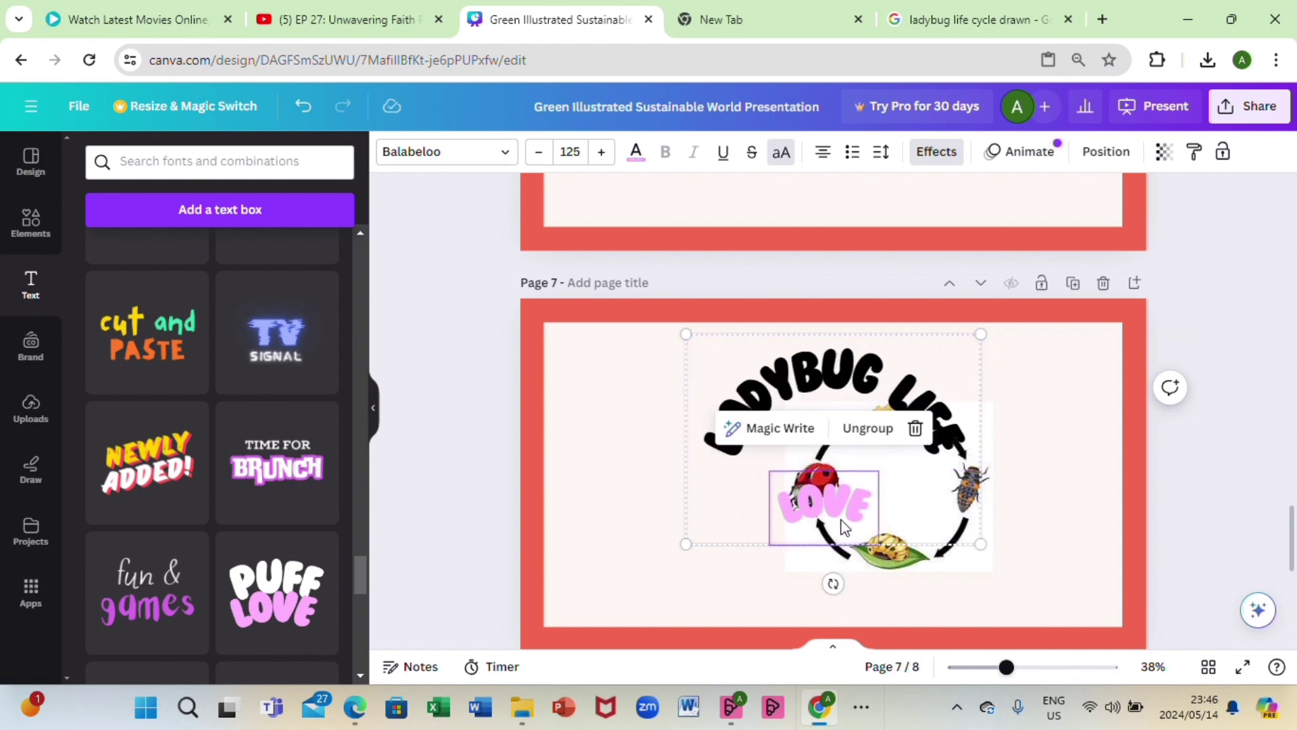
pyautogui.doubleClick(863, 515)
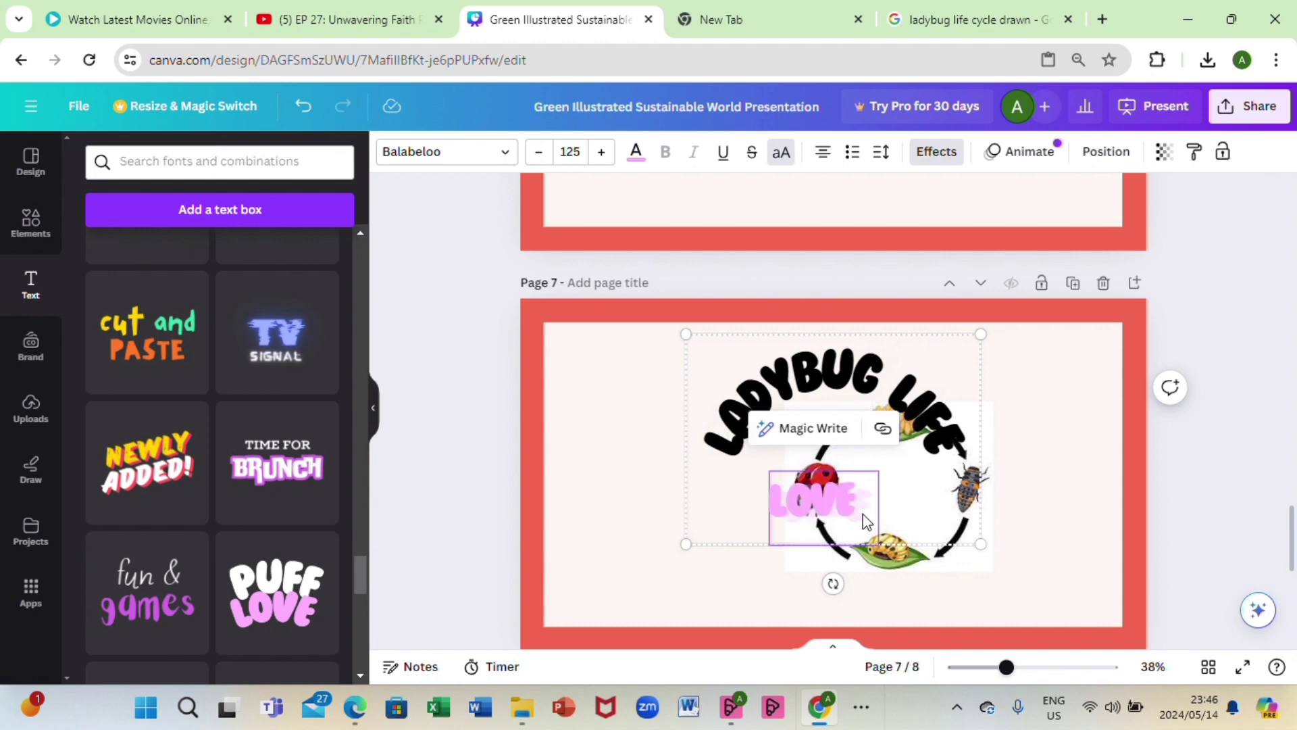
pyautogui.hotkey('ctrl', 'a')
pyautogui.write('C')
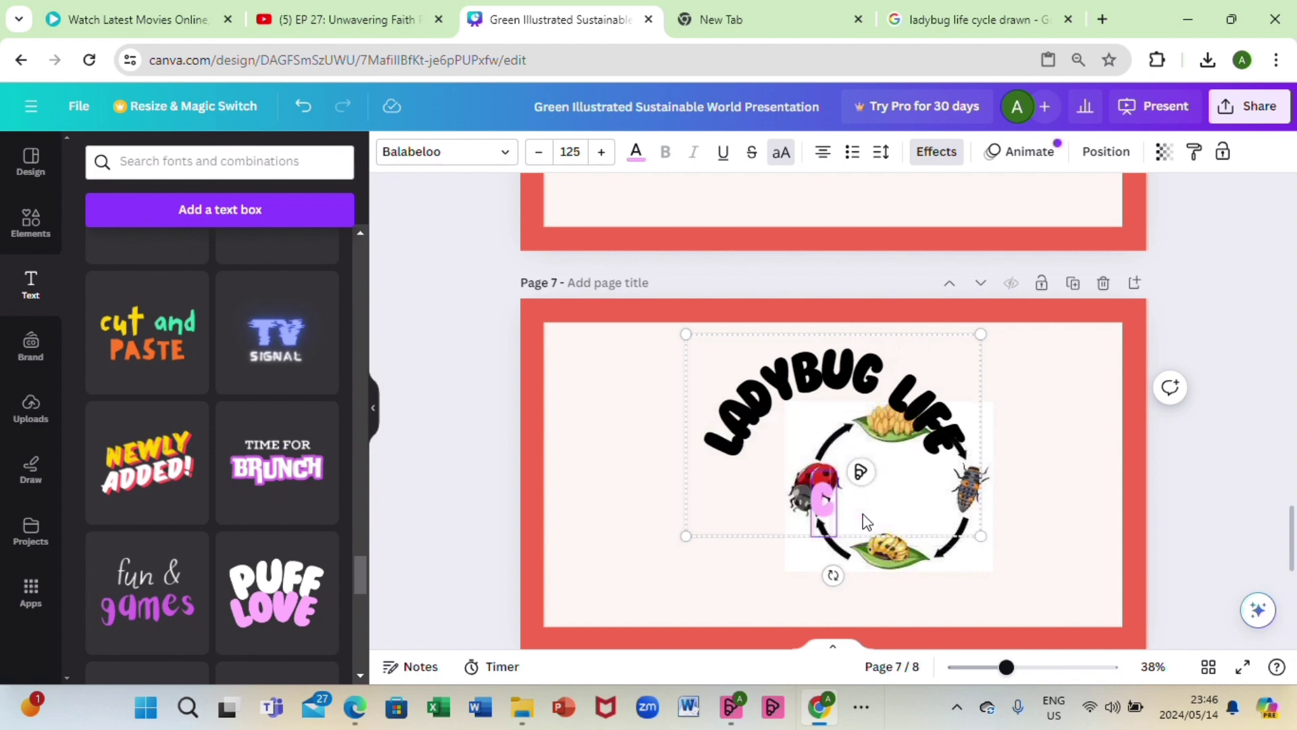
pyautogui.write('YCLE')
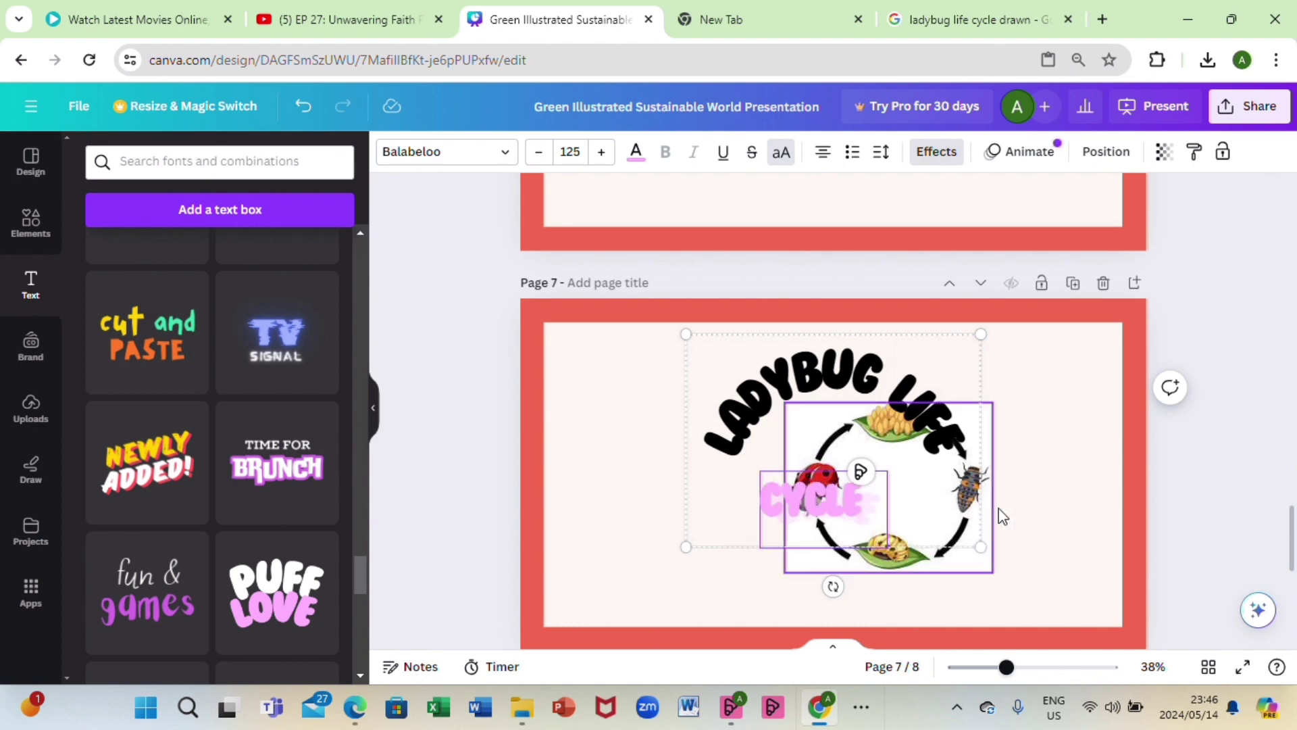
pyautogui.click(1025, 518)
# - Move the text group so "LADYBUG LIFE" arches over the life cycle picture and "CYCLE" sits inside the ring of arrows
pyautogui.click(861, 439)
pyautogui.moveTo(862, 439); pyautogui.dragTo(943, 429)
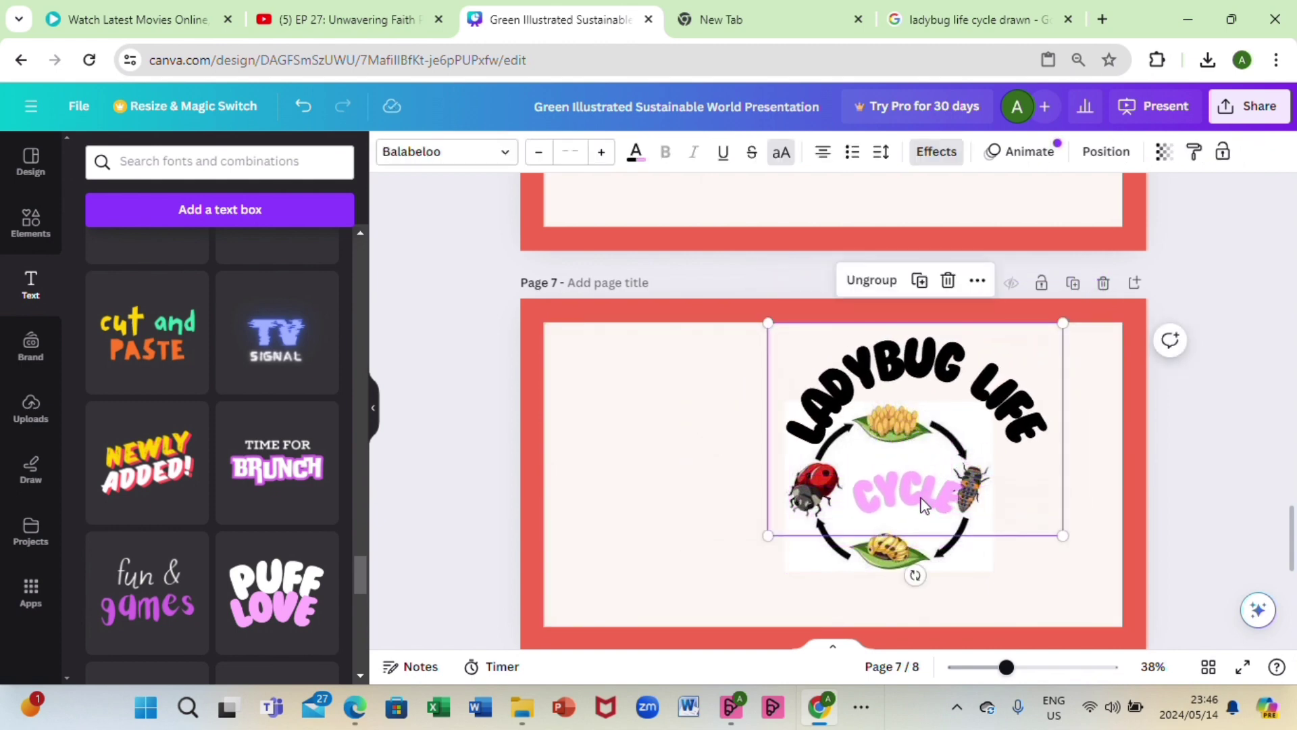
pyautogui.click(918, 497)
pyautogui.moveTo(919, 498)
pyautogui.mouseDown()
pyautogui.moveTo(924, 452)
pyautogui.moveTo(926, 497)
pyautogui.moveTo(917, 466)
pyautogui.moveTo(934, 443)
pyautogui.moveTo(943, 486)
pyautogui.moveTo(882, 500)
pyautogui.moveTo(899, 499)
pyautogui.mouseUp()
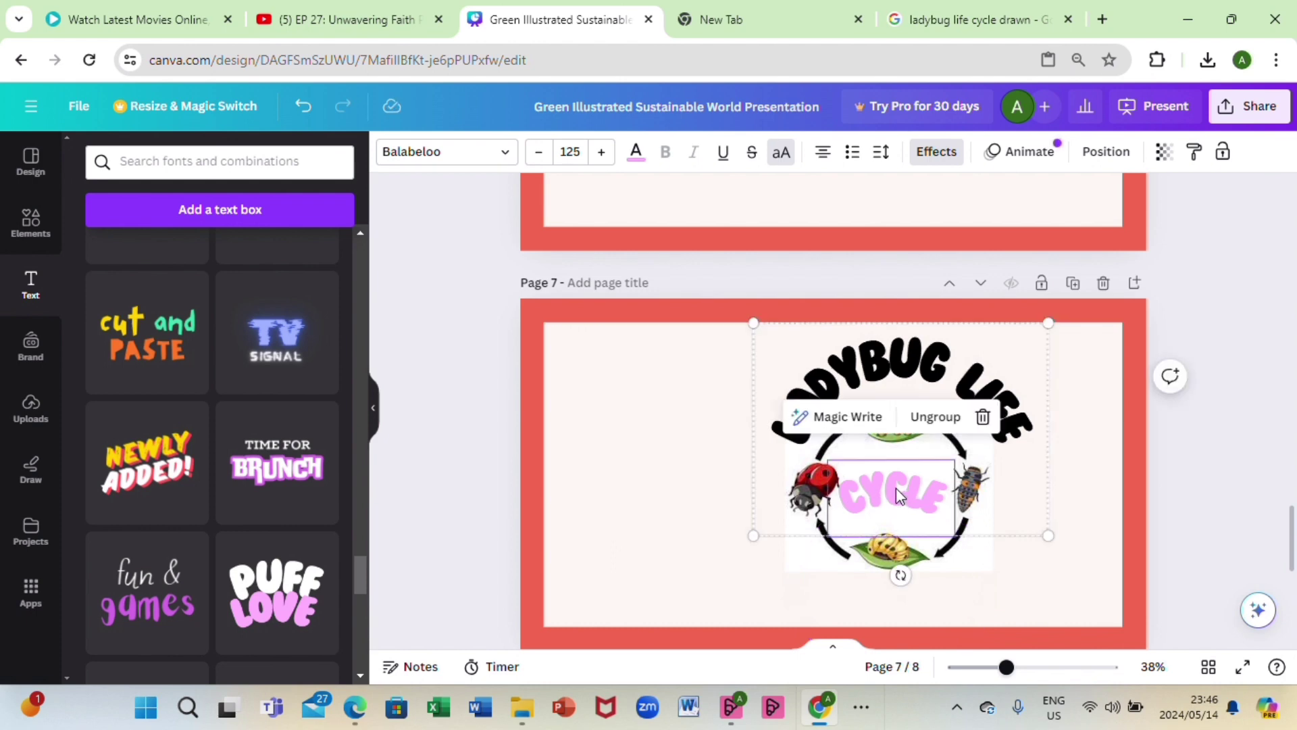
# - Change the colour of the word "CYCLE" to the light green document colour
pyautogui.click(636, 152)
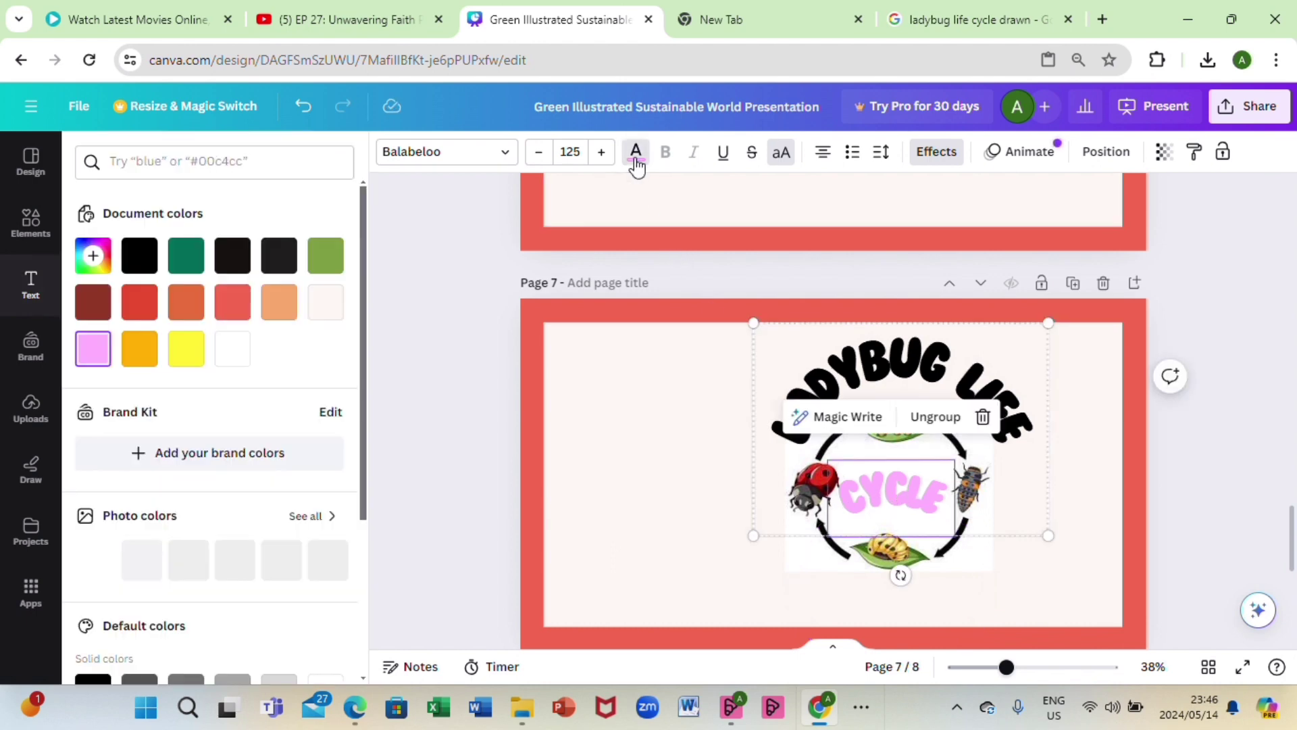
pyautogui.click(325, 256)
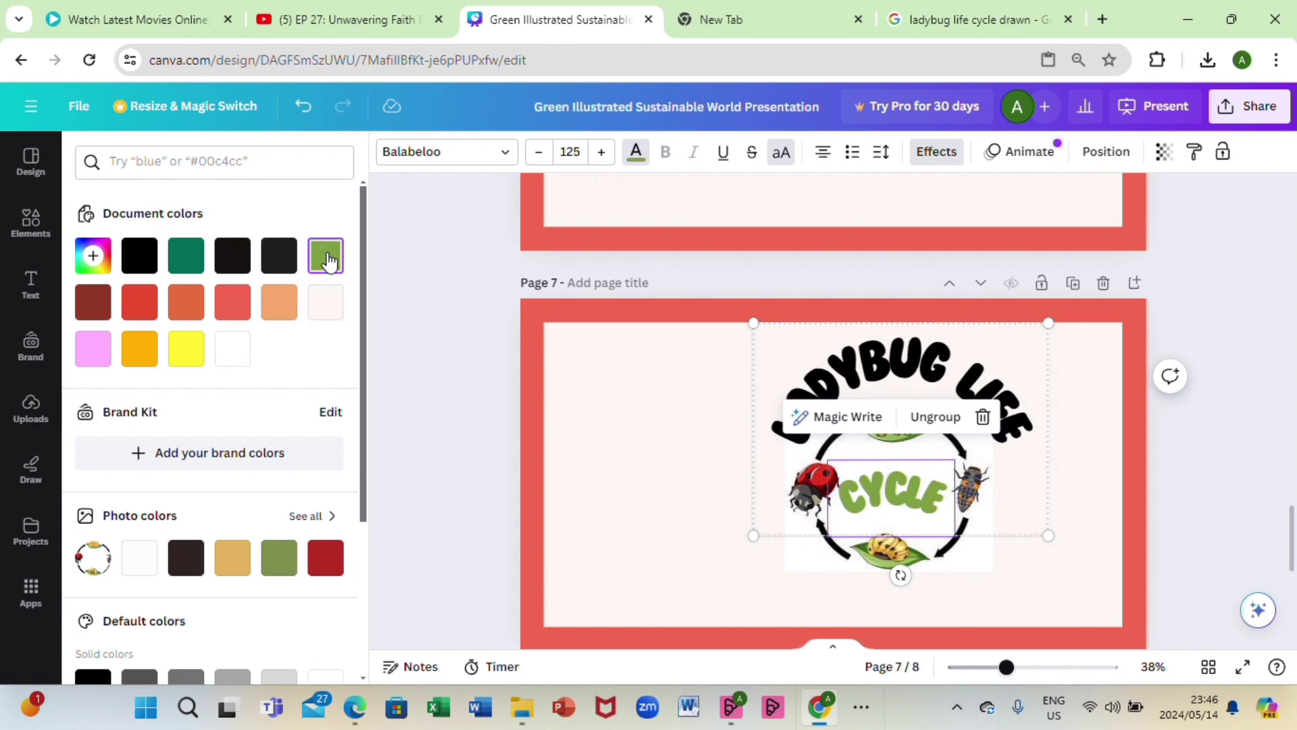
pyautogui.click(466, 373)
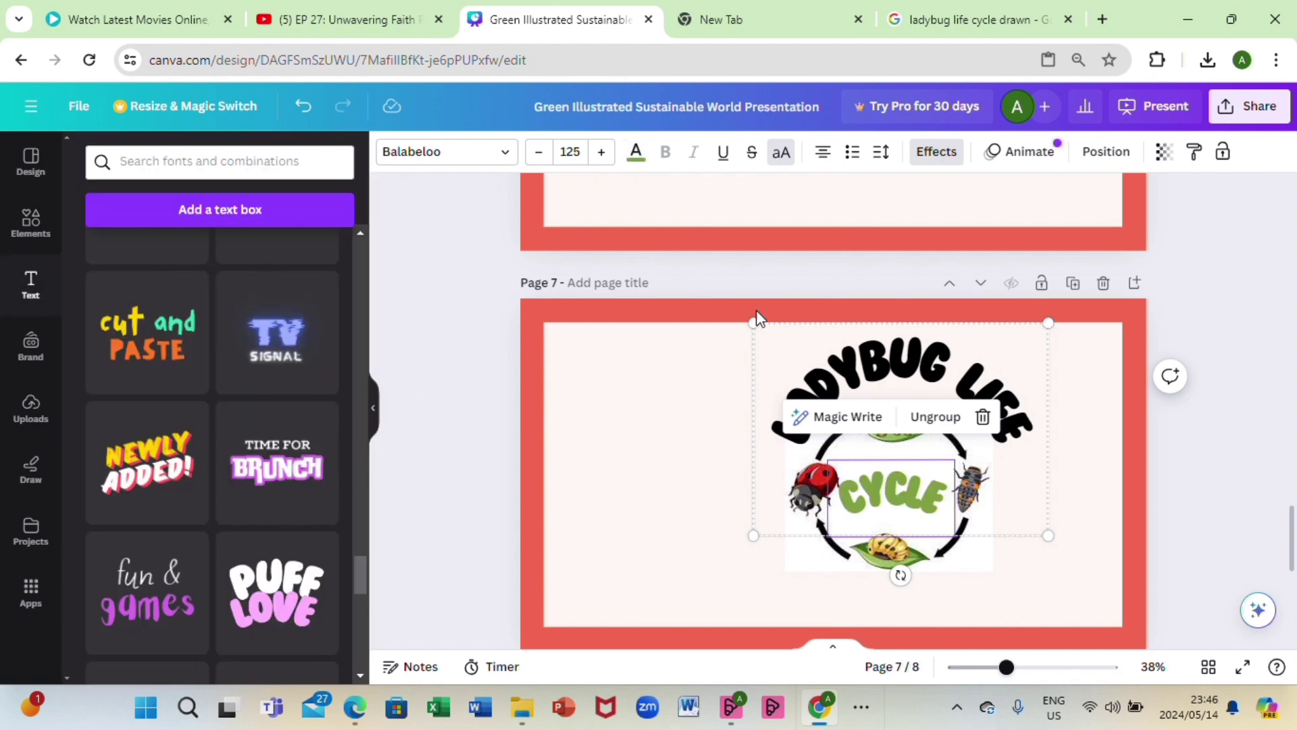
# - Try the photo's red on the "LADYBUG LIFE" text, and settle on the dark green document colour
pyautogui.click(971, 379)
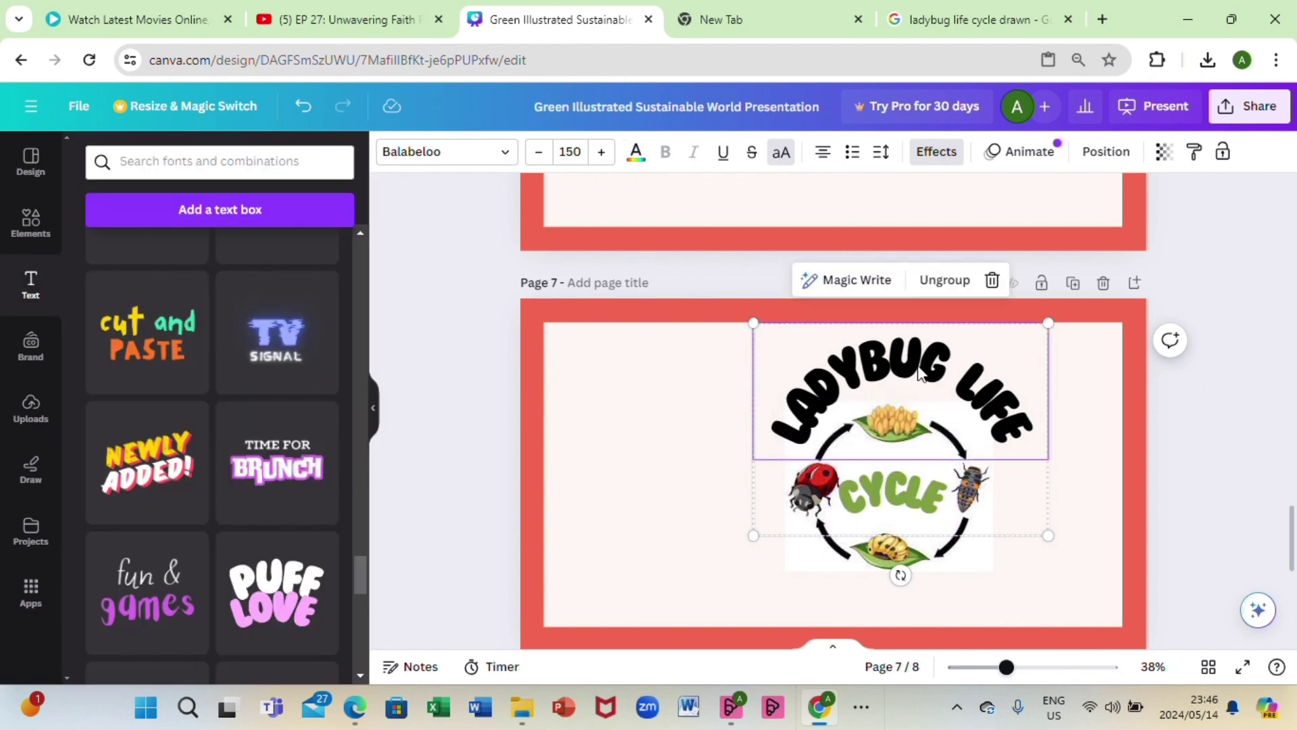
pyautogui.click(635, 157)
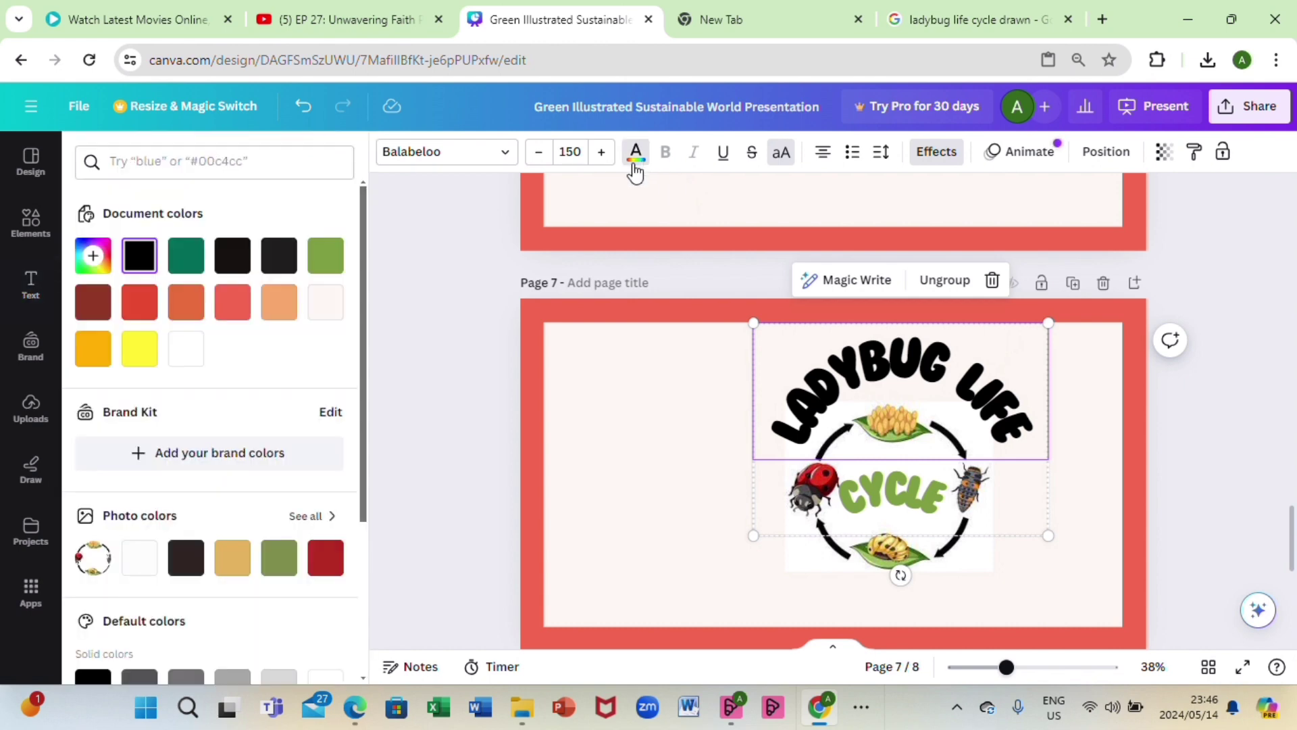
pyautogui.click(324, 558)
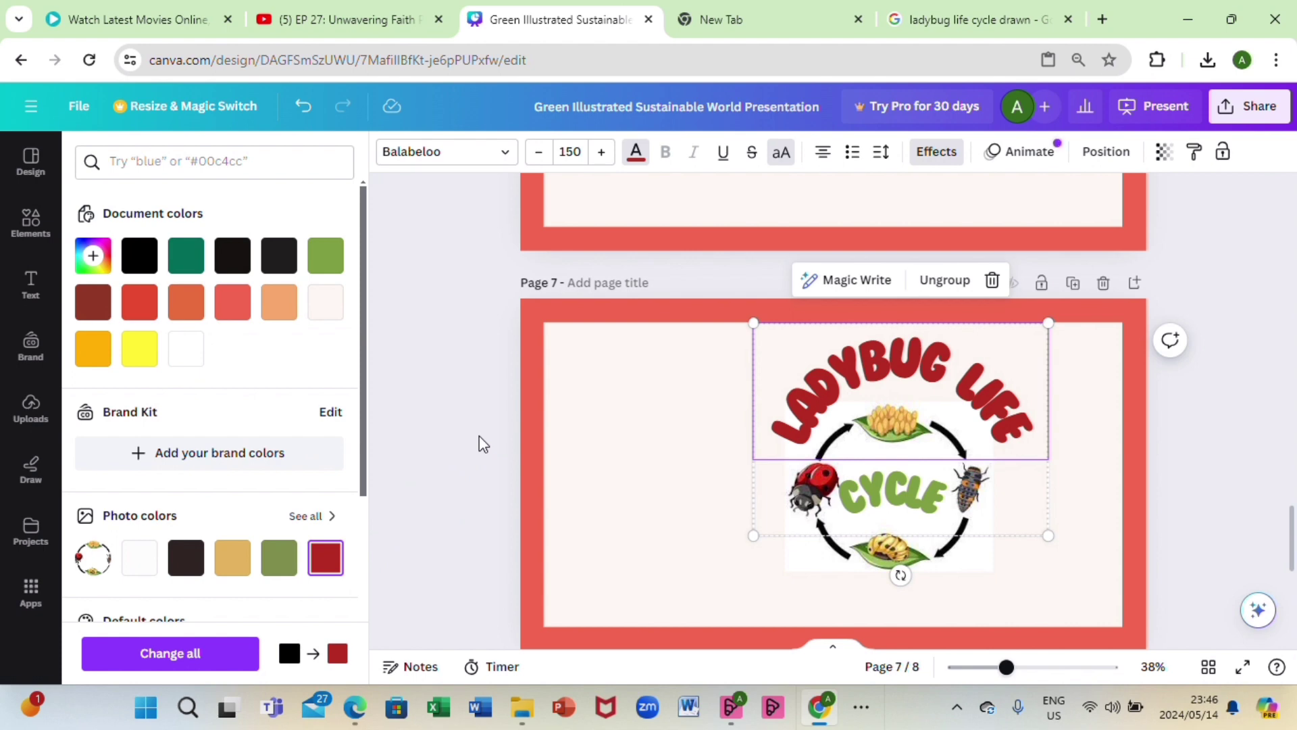
pyautogui.click(184, 262)
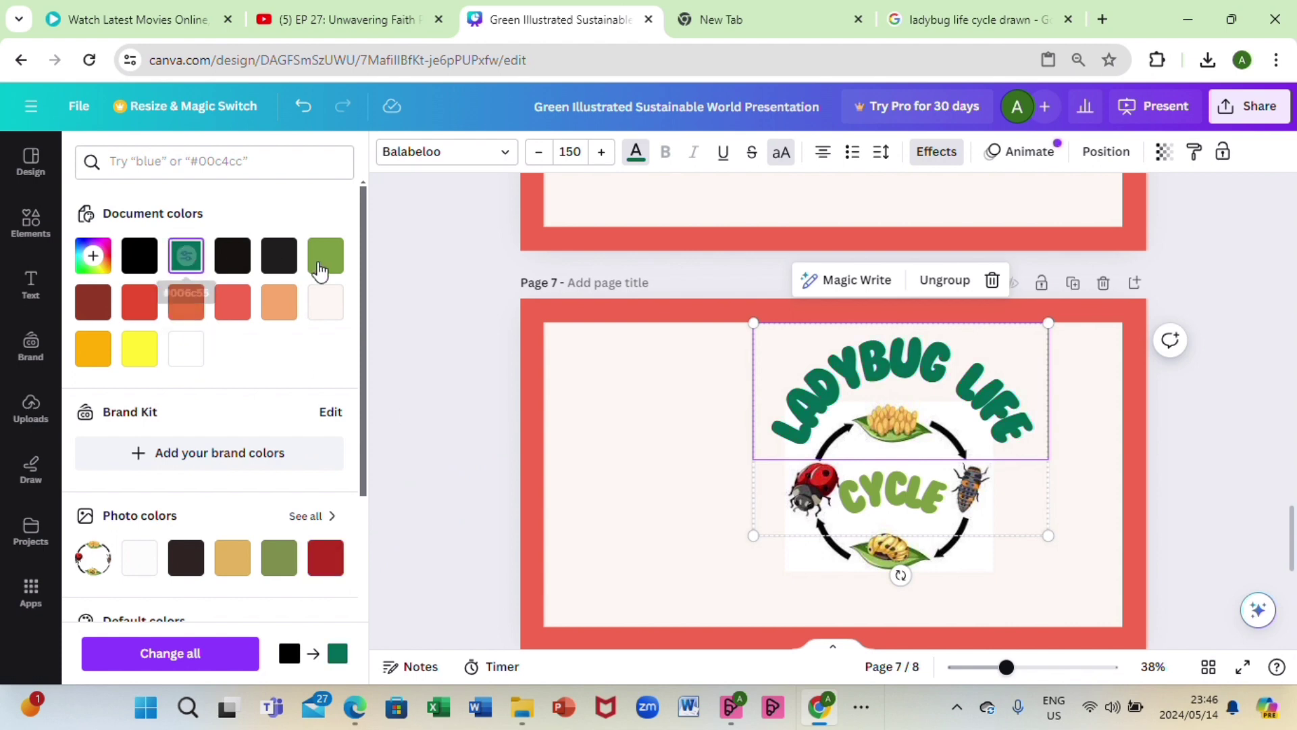
pyautogui.click(383, 290)
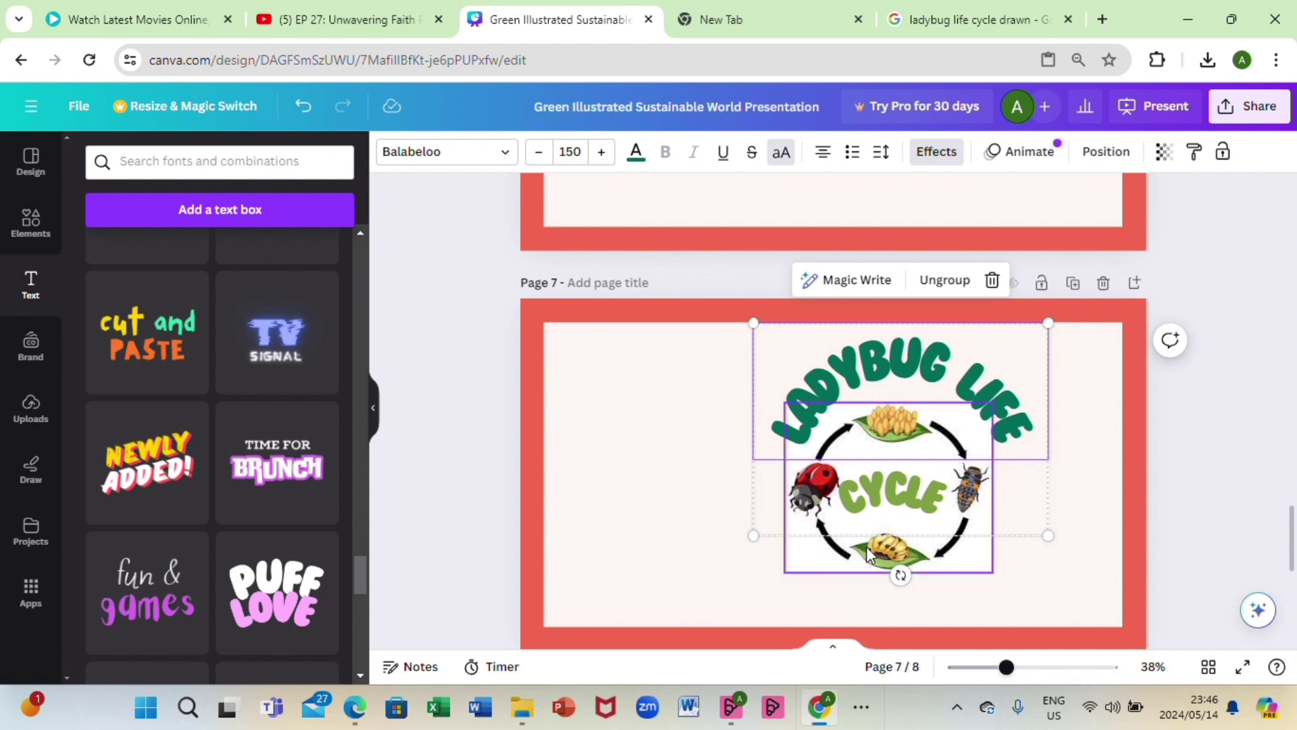
# - Enlarge the life cycle picture slightly and realign it with the text group so "CYCLE" stays centred in the ring
pyautogui.click(813, 578)
pyautogui.click(832, 549)
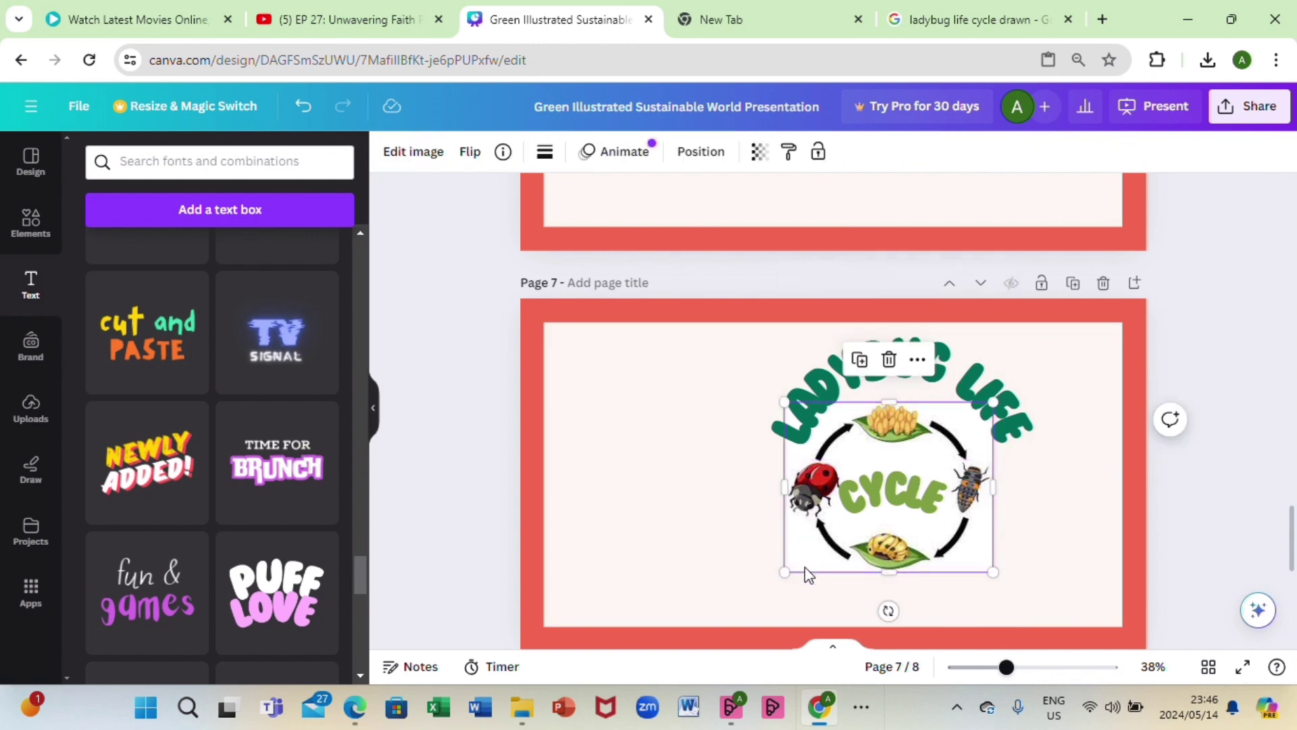
pyautogui.moveTo(785, 573); pyautogui.dragTo(766, 587)
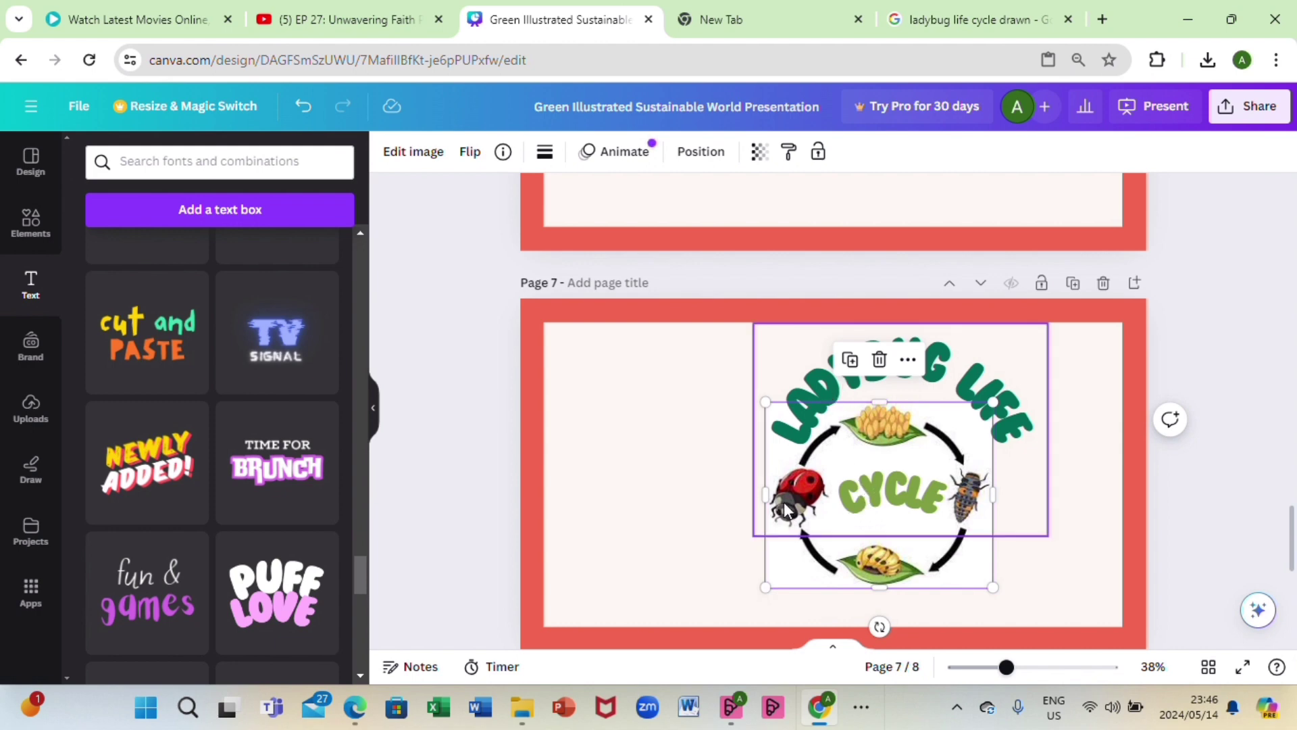
pyautogui.click(854, 464)
pyautogui.moveTo(889, 455); pyautogui.dragTo(883, 462)
pyautogui.click(823, 569)
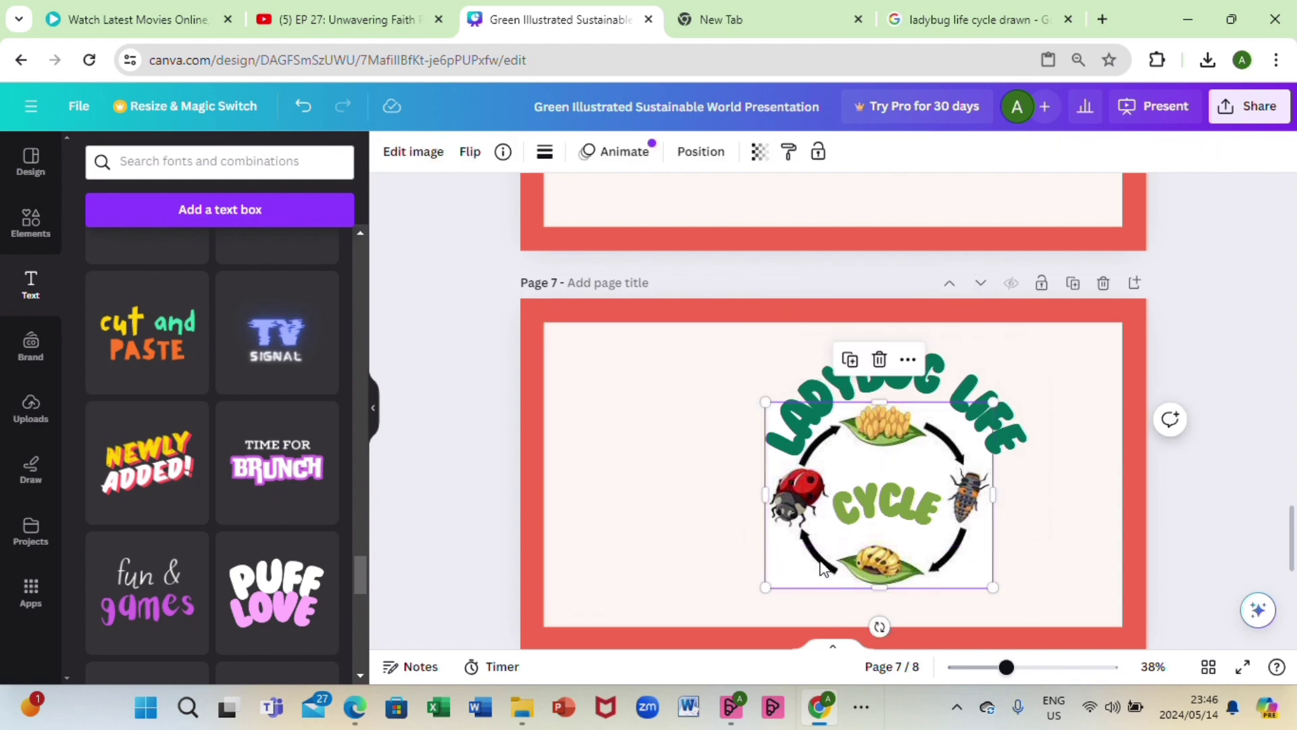
pyautogui.moveTo(823, 569); pyautogui.dragTo(825, 560)
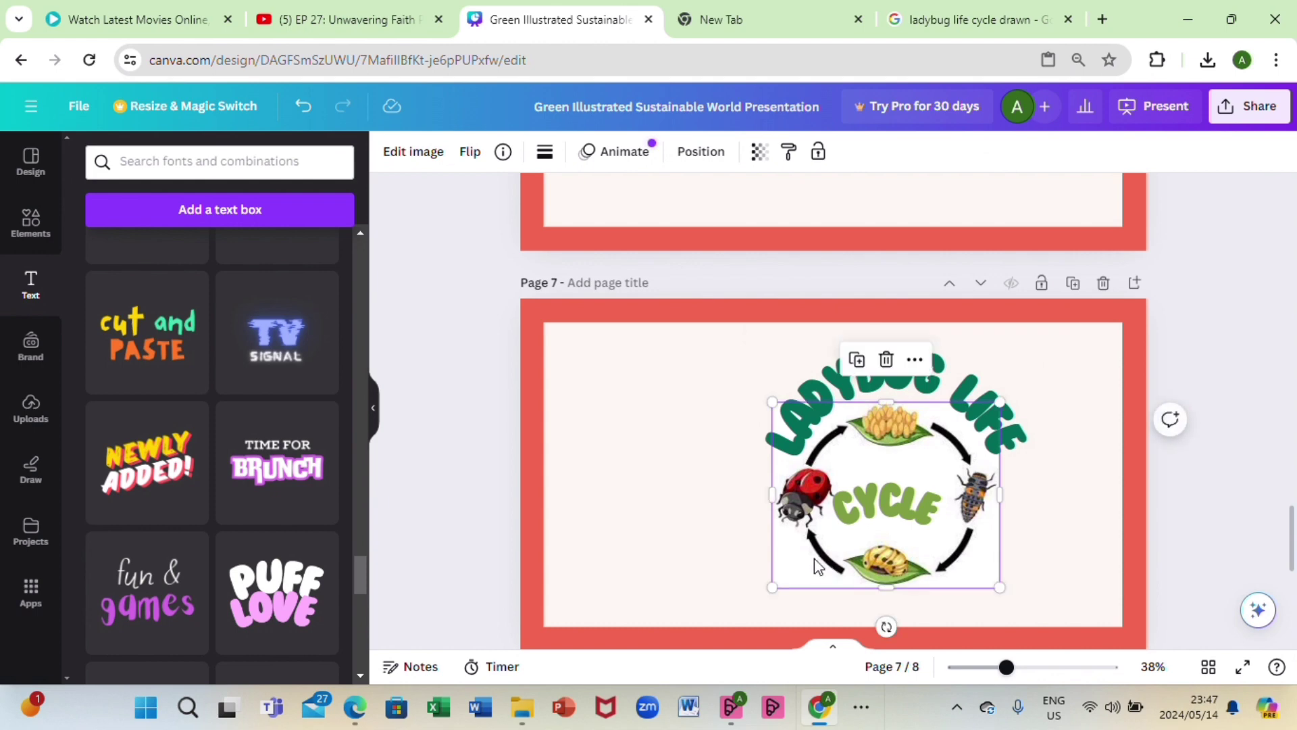
pyautogui.click(712, 566)
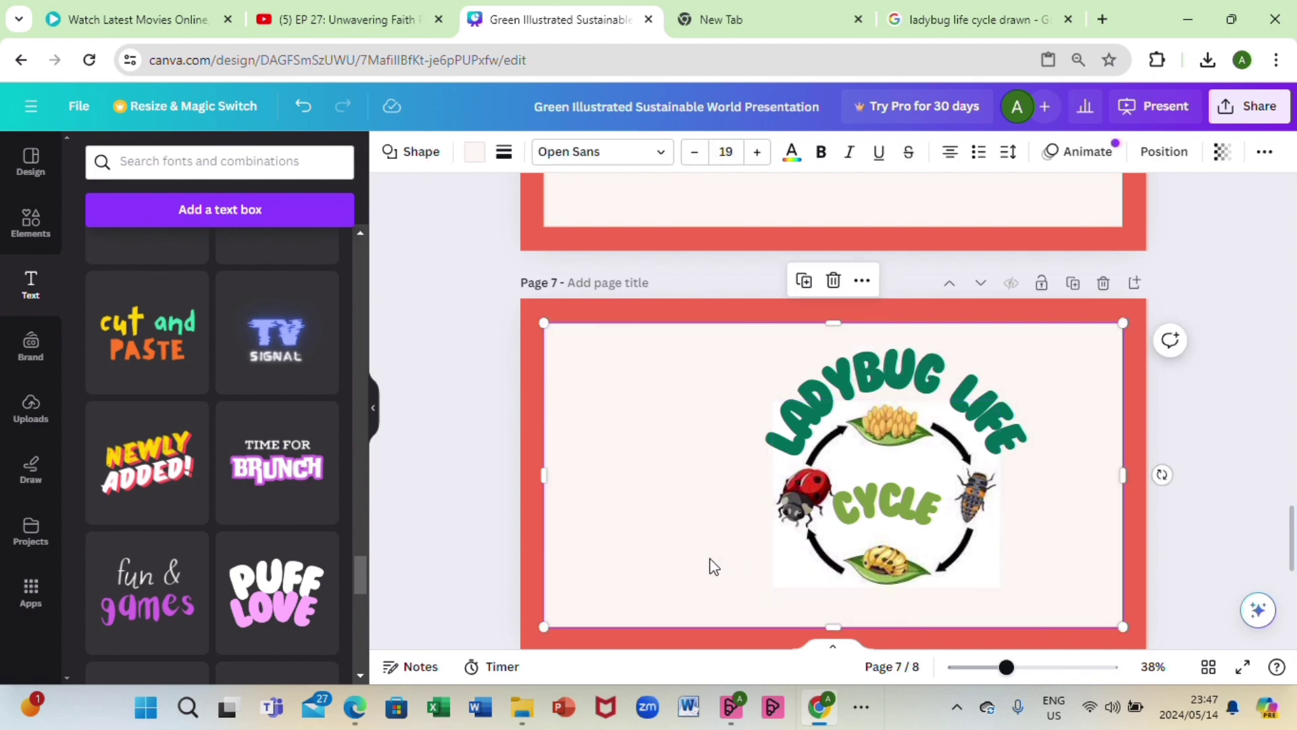
# - Delete the word "CYCLE" from inside the life cycle picture
pyautogui.click(866, 474)
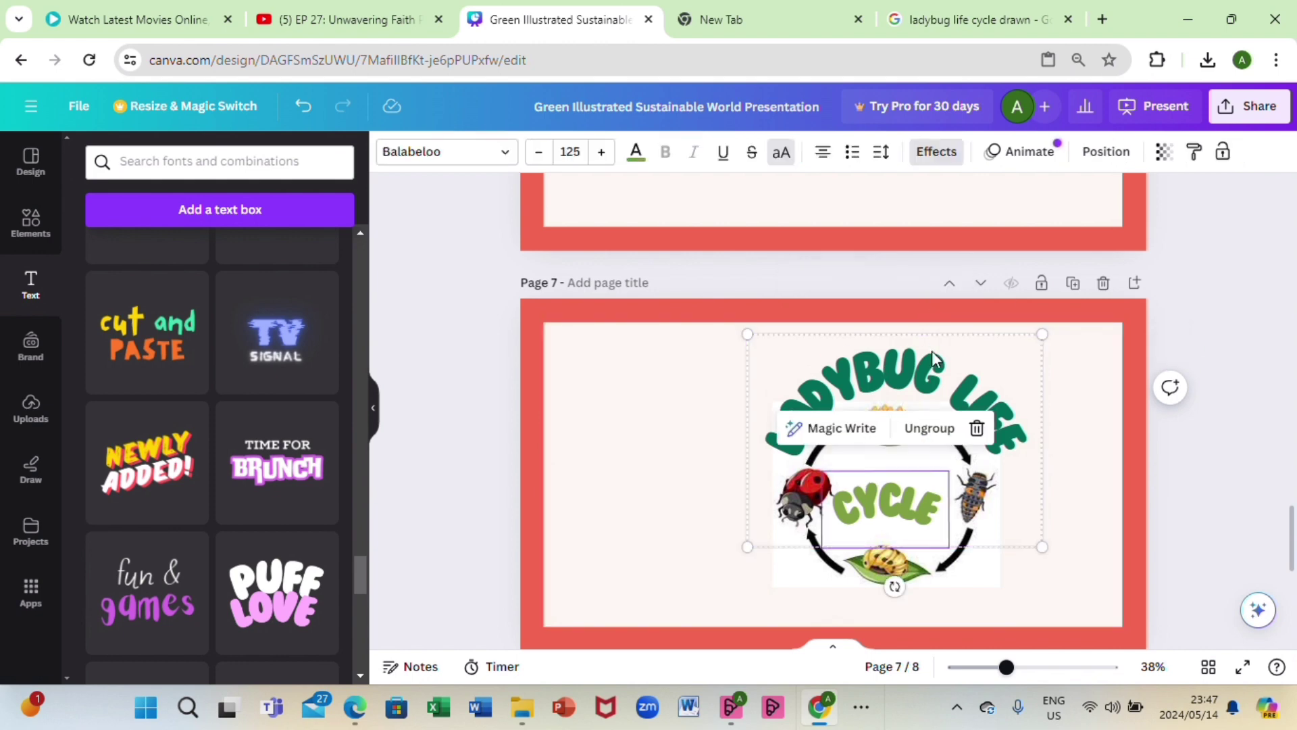
pyautogui.click(976, 428)
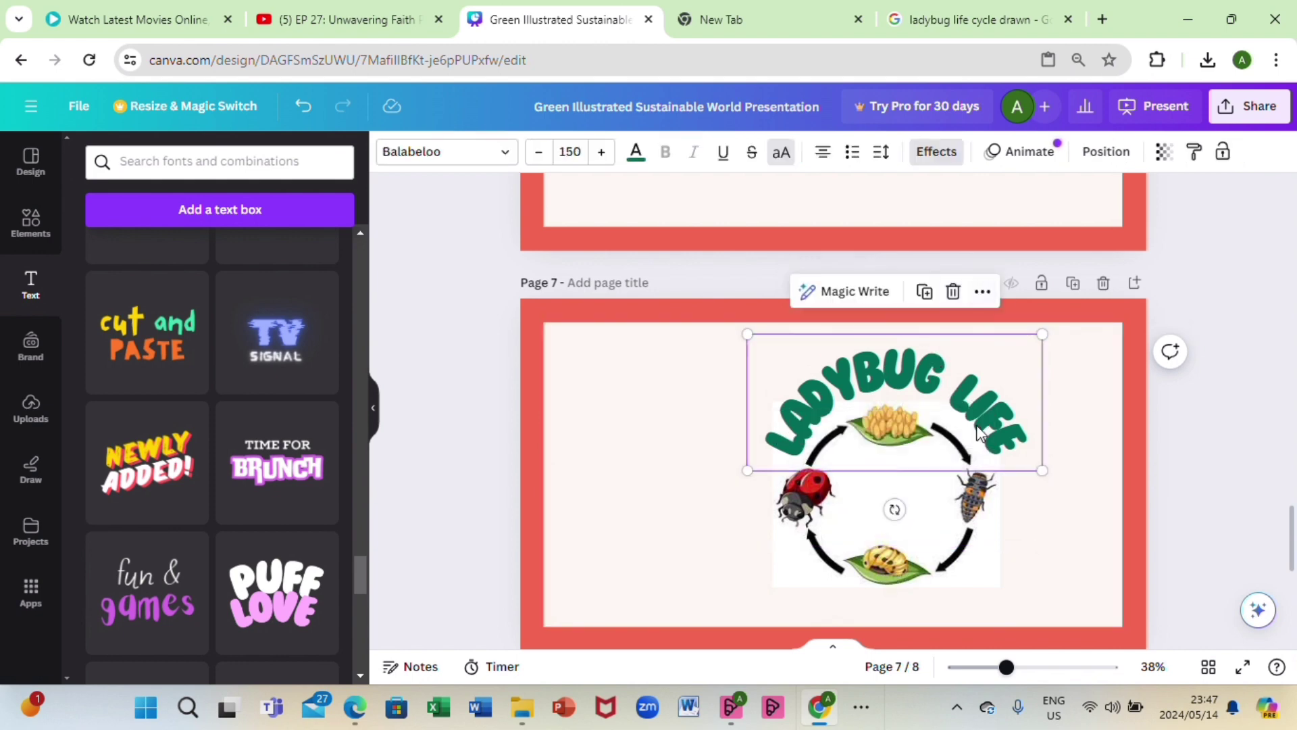
# - Move the "LADYBUG LIFE" text up above the life cycle picture and rotate it slightly clockwise
pyautogui.moveTo(904, 401); pyautogui.dragTo(895, 372)
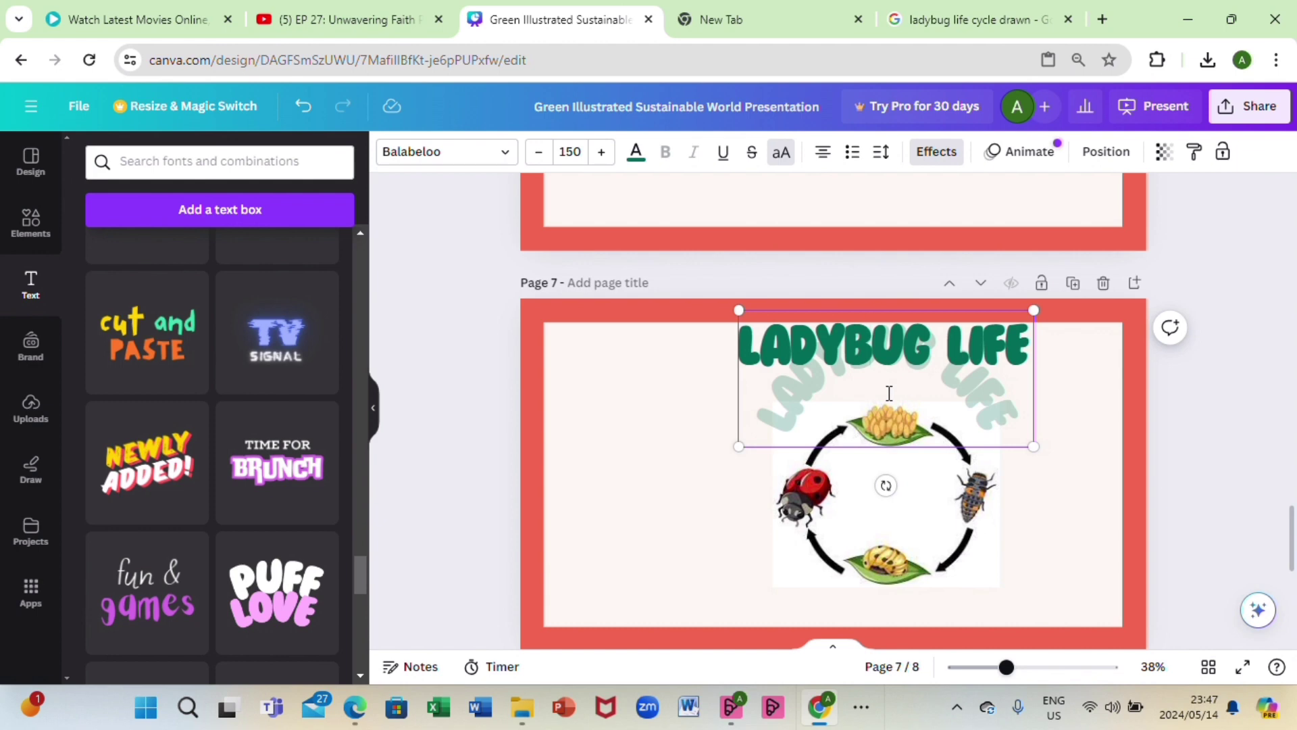
pyautogui.click(673, 514)
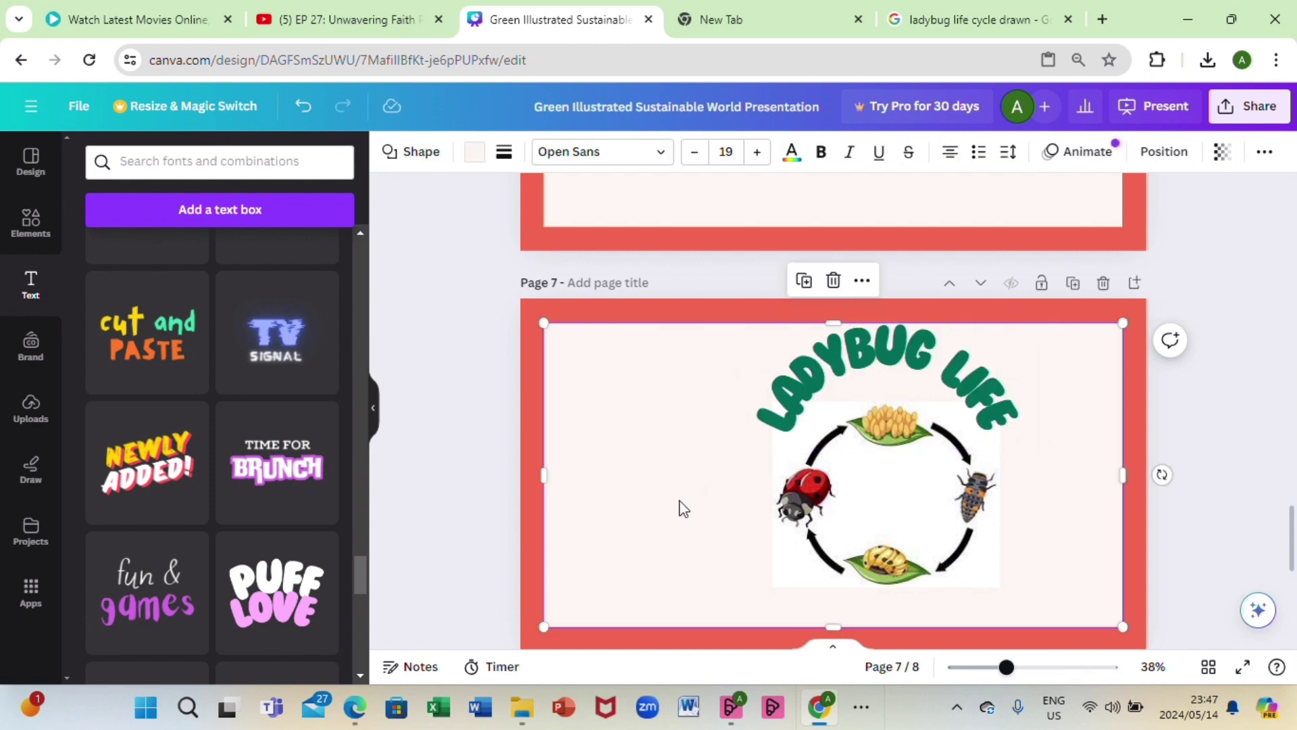
pyautogui.click(905, 408)
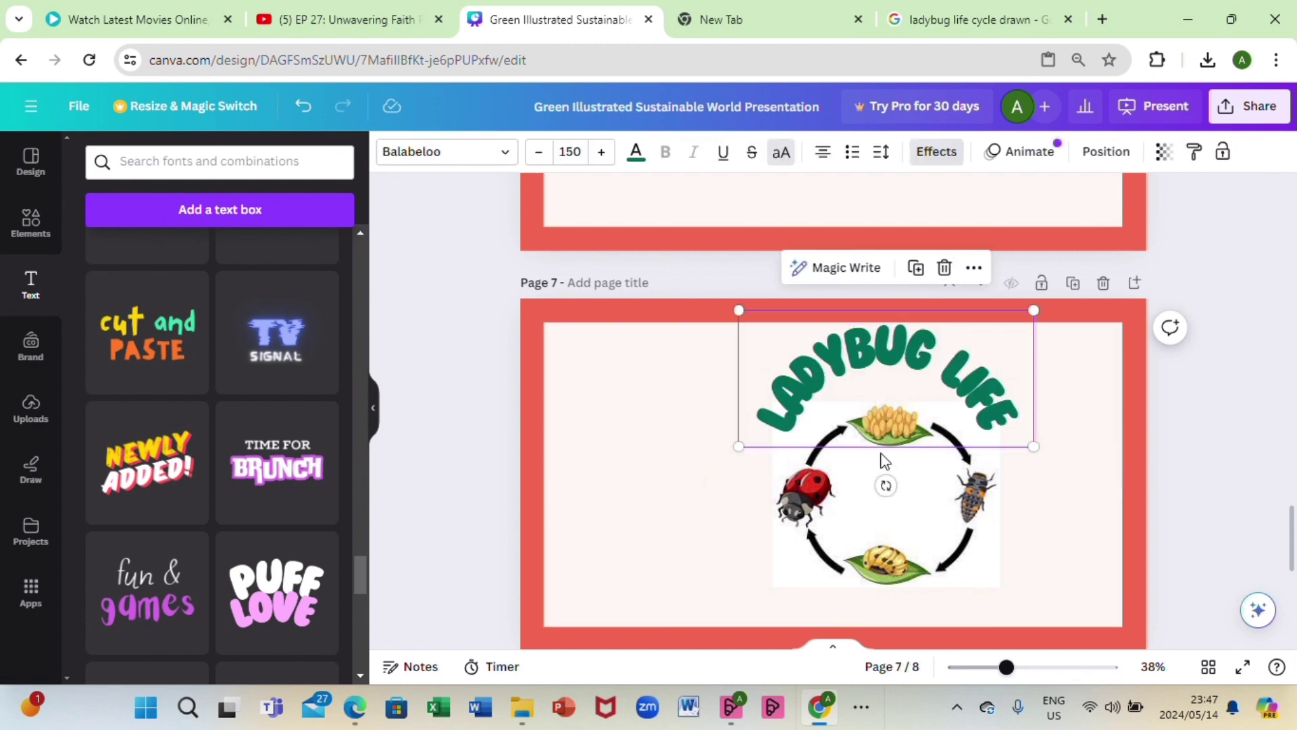
pyautogui.moveTo(886, 485); pyautogui.dragTo(883, 392)
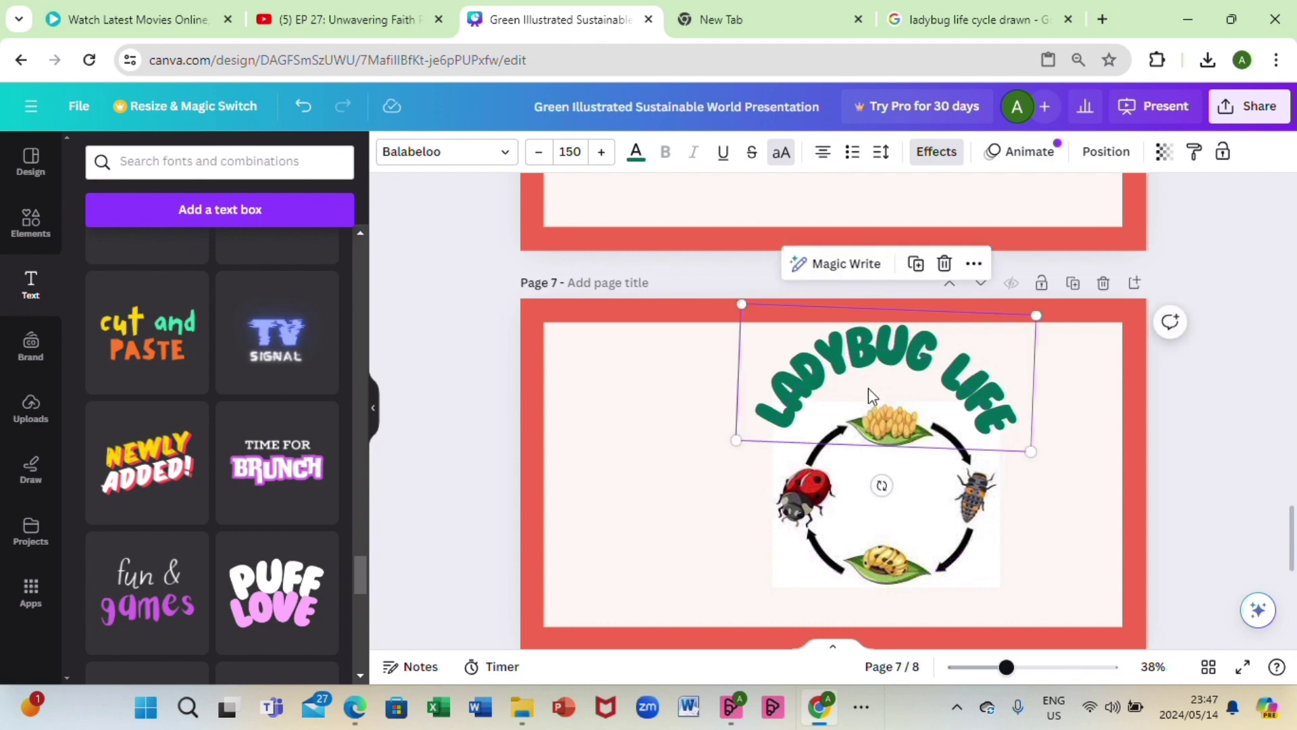
# - Increase the font size of the arched "LADYBUG LIFE" text to 162
pyautogui.click(597, 158)
pyautogui.click(598, 158)
pyautogui.click(597, 158)
pyautogui.click(598, 158)
pyautogui.click(598, 158)
pyautogui.click(597, 158)
pyautogui.click(597, 158)
pyautogui.click(598, 159)
pyautogui.click(597, 158)
pyautogui.click(597, 158)
pyautogui.click(597, 158)
pyautogui.click(597, 158)
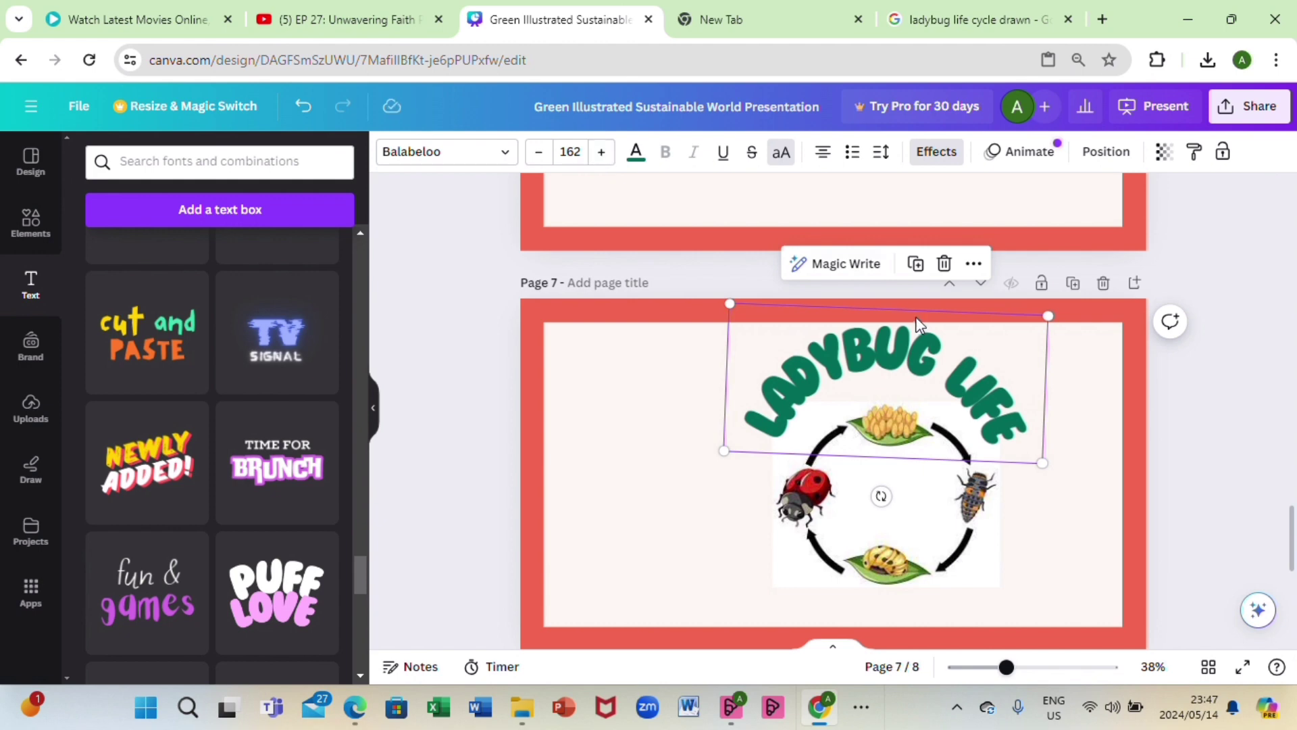
# - Delete the arched "LADYBUG LIFE" text from page 7
pyautogui.click(944, 270)
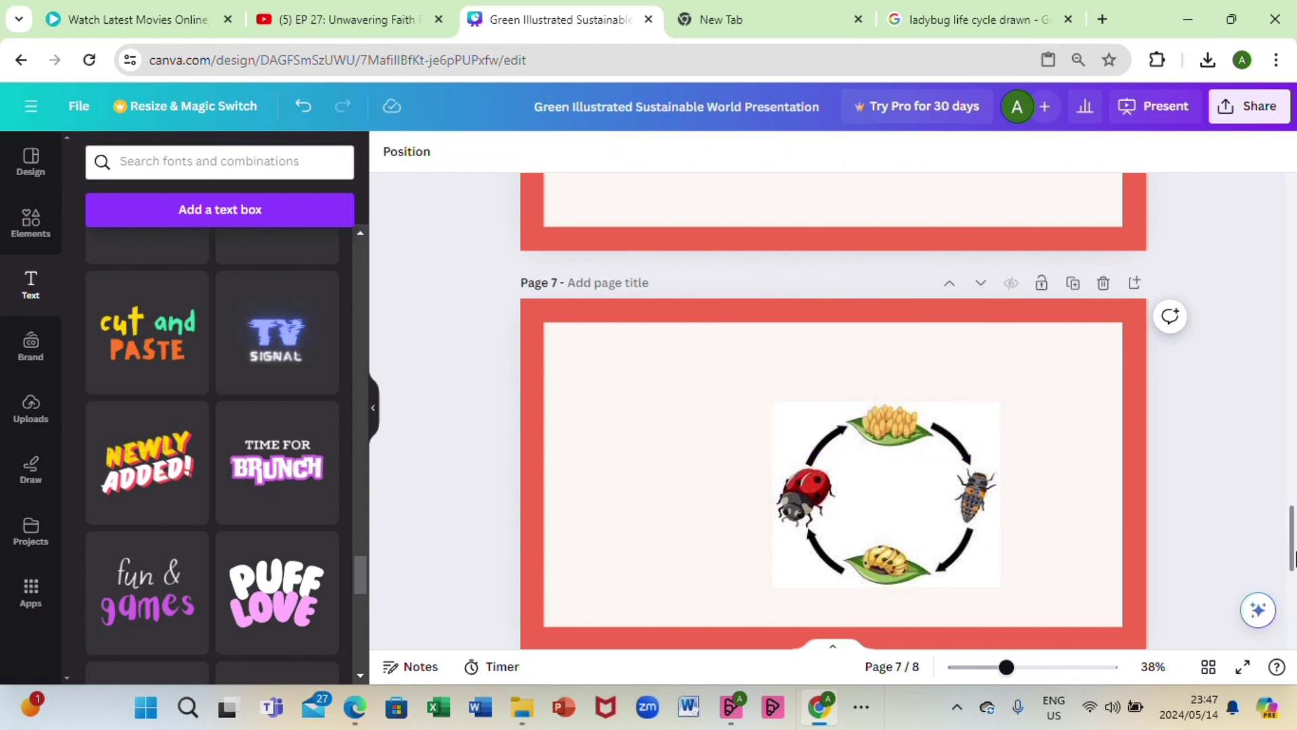
# - Copy the "Pupa into Ladybug:" heading from page 6
pyautogui.scroll(5, 1266, 608)
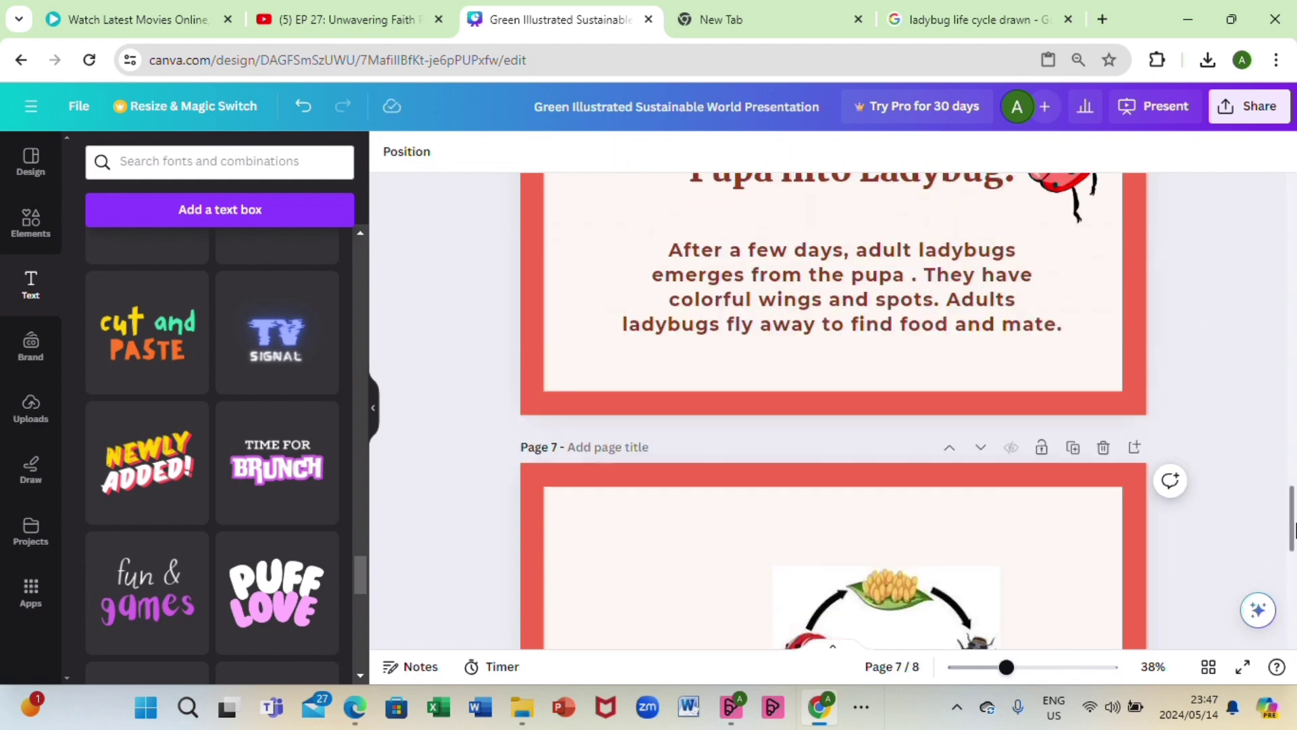
pyautogui.click(1008, 384)
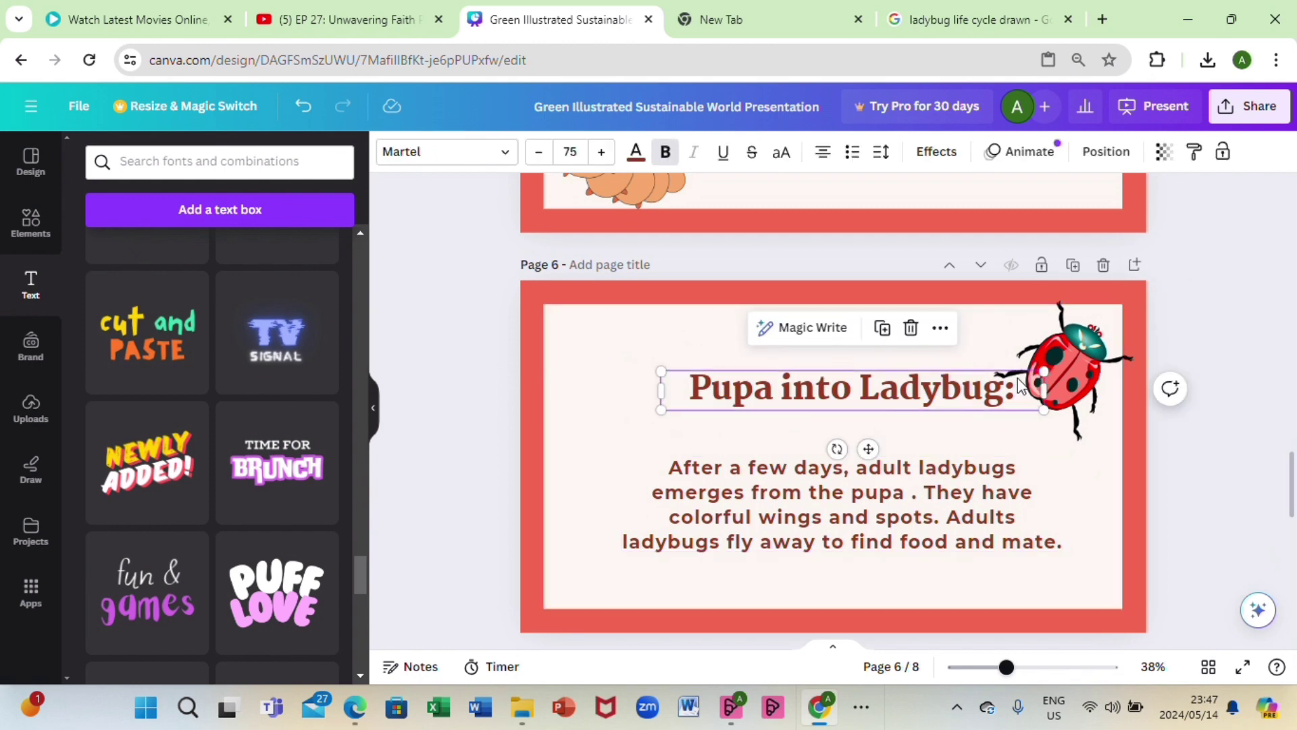
pyautogui.rightClick(1019, 385)
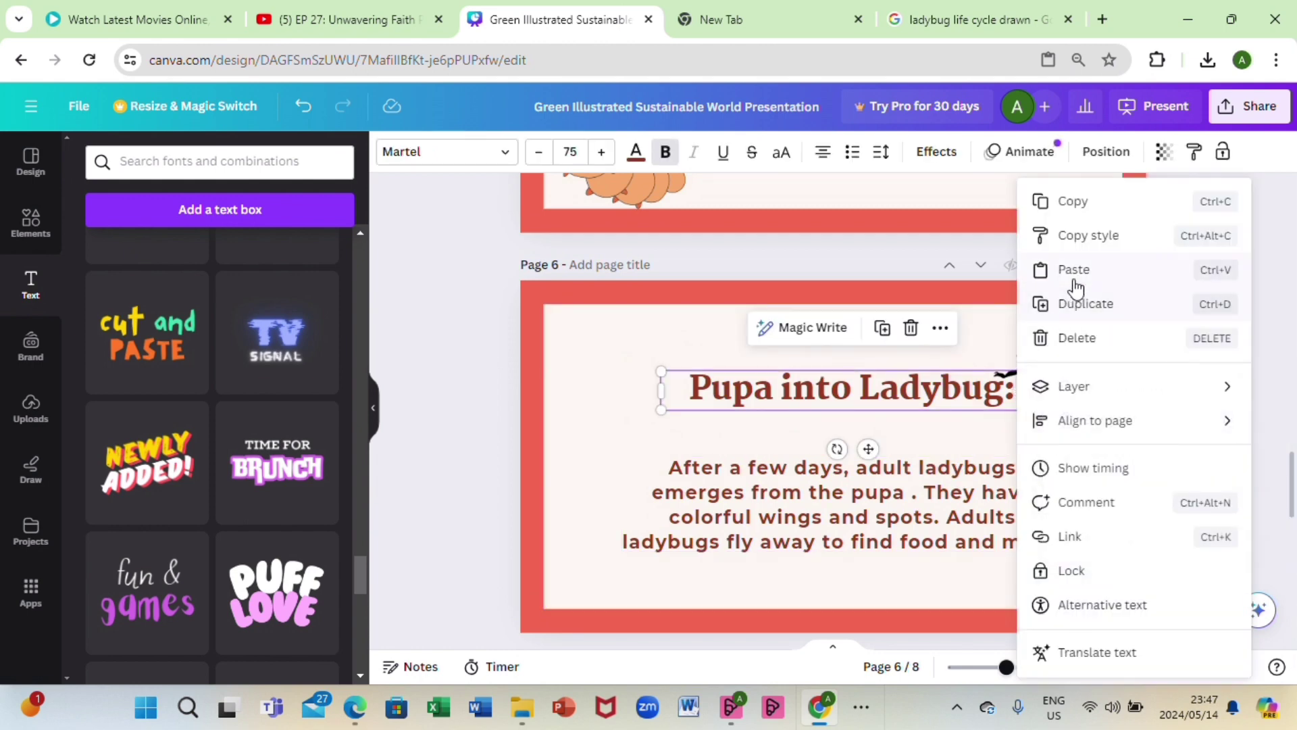
pyautogui.click(1074, 203)
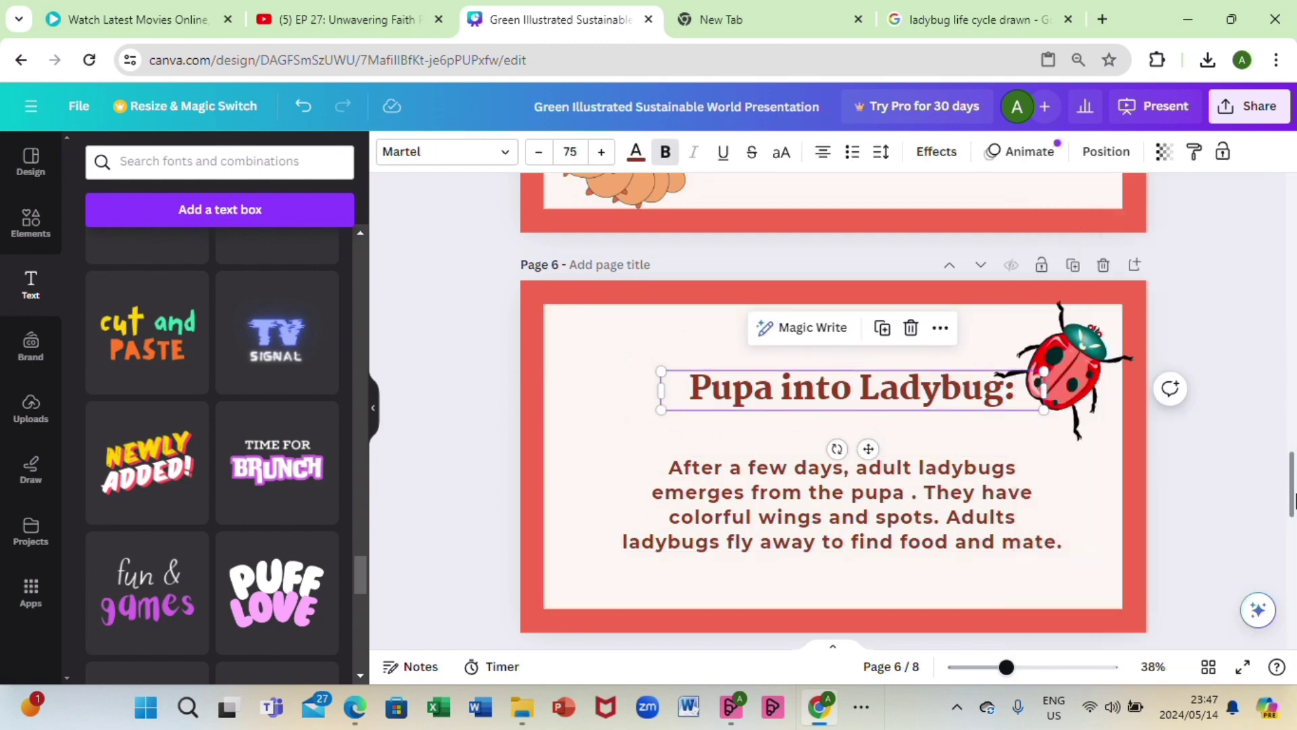
# - Paste the copied heading onto page 7 and place it above the life cycle picture, near the page's upper edge
pyautogui.scroll(-6, 1293, 501)
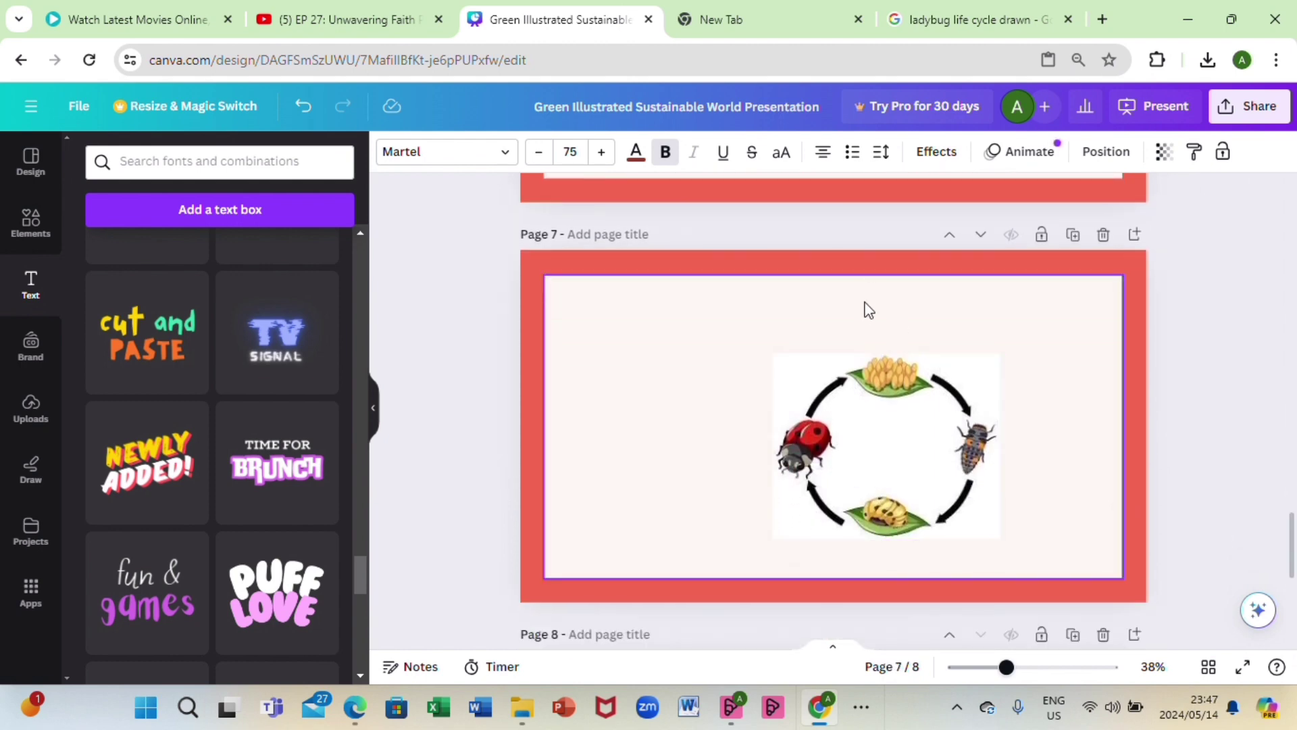
pyautogui.click(867, 314)
pyautogui.rightClick(867, 313)
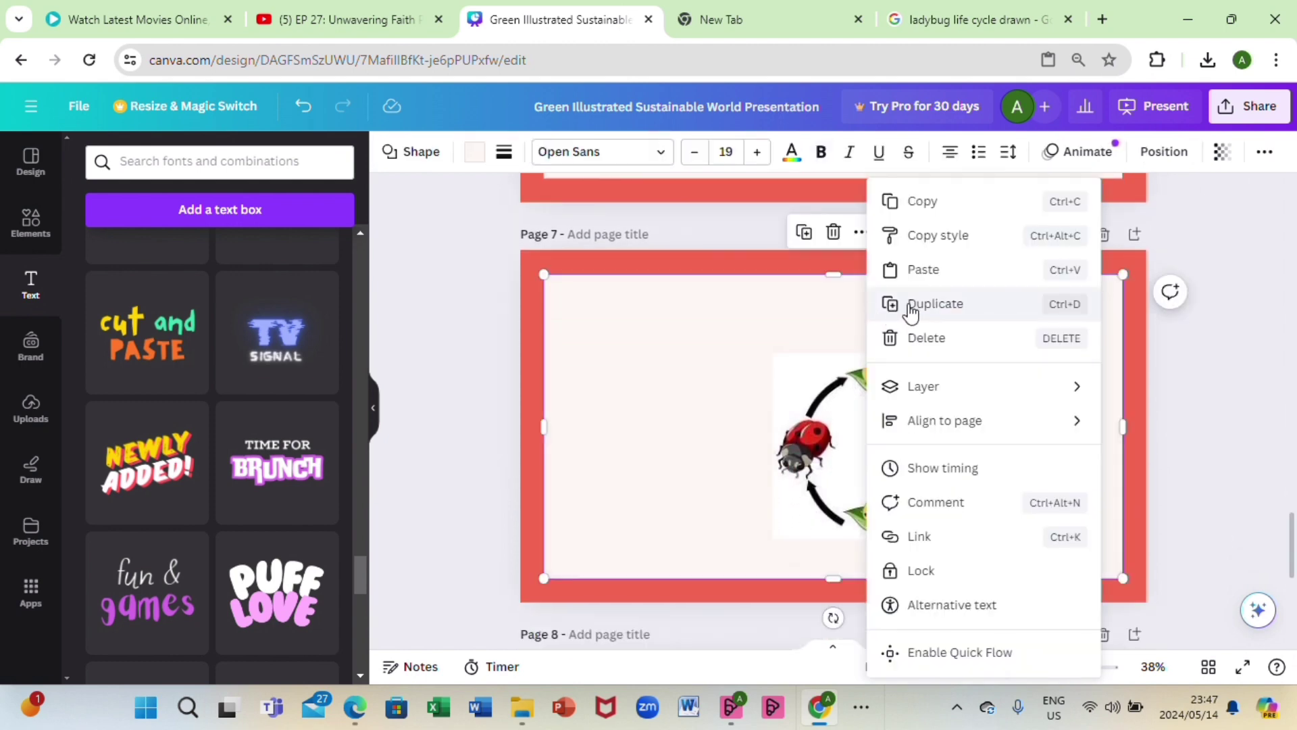
pyautogui.click(920, 271)
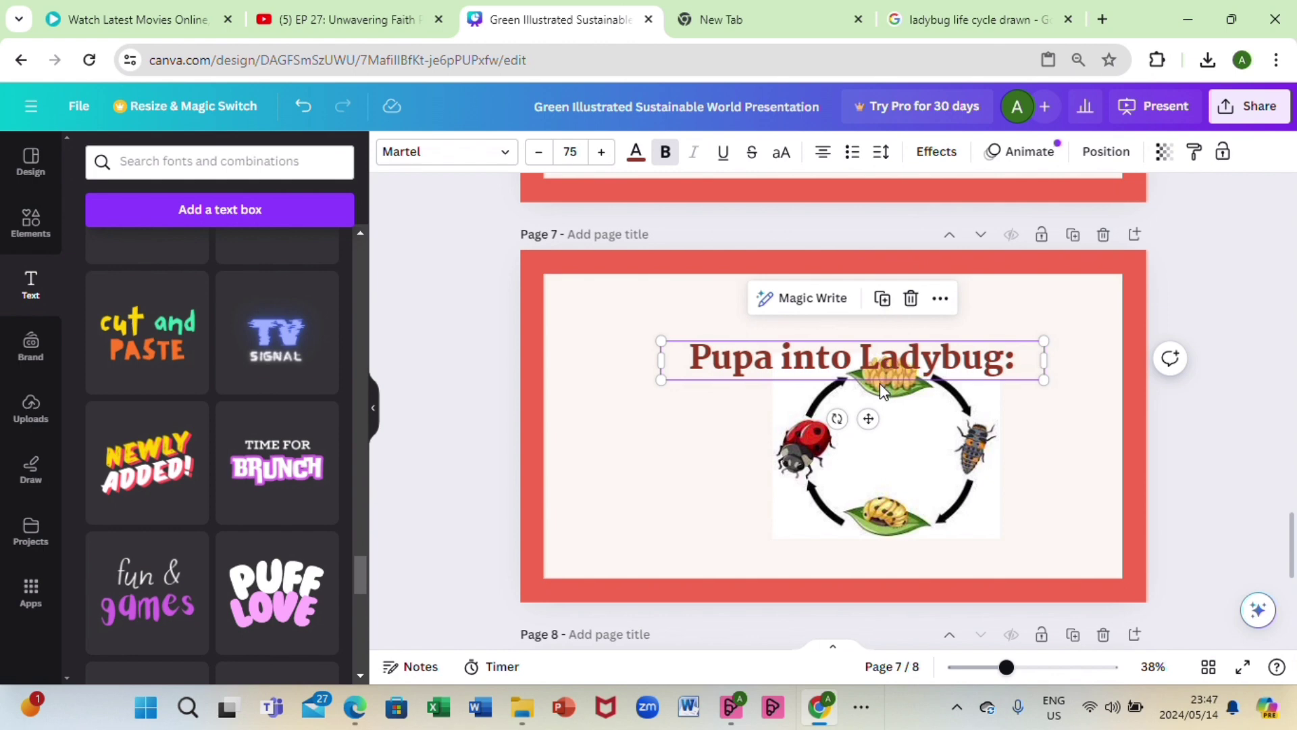
pyautogui.moveTo(877, 372); pyautogui.dragTo(899, 316)
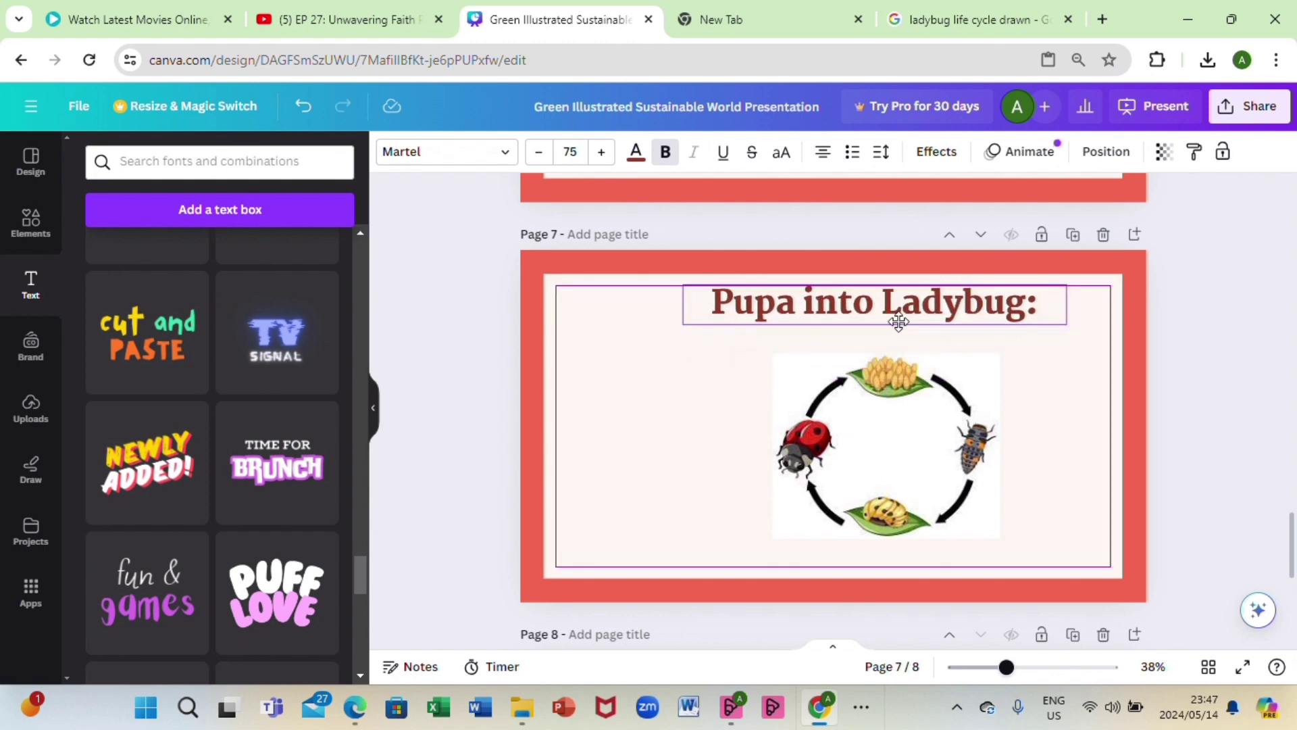
# - Change the page 7 heading to "Ladybug Life cycle:"
pyautogui.doubleClick(1027, 313)
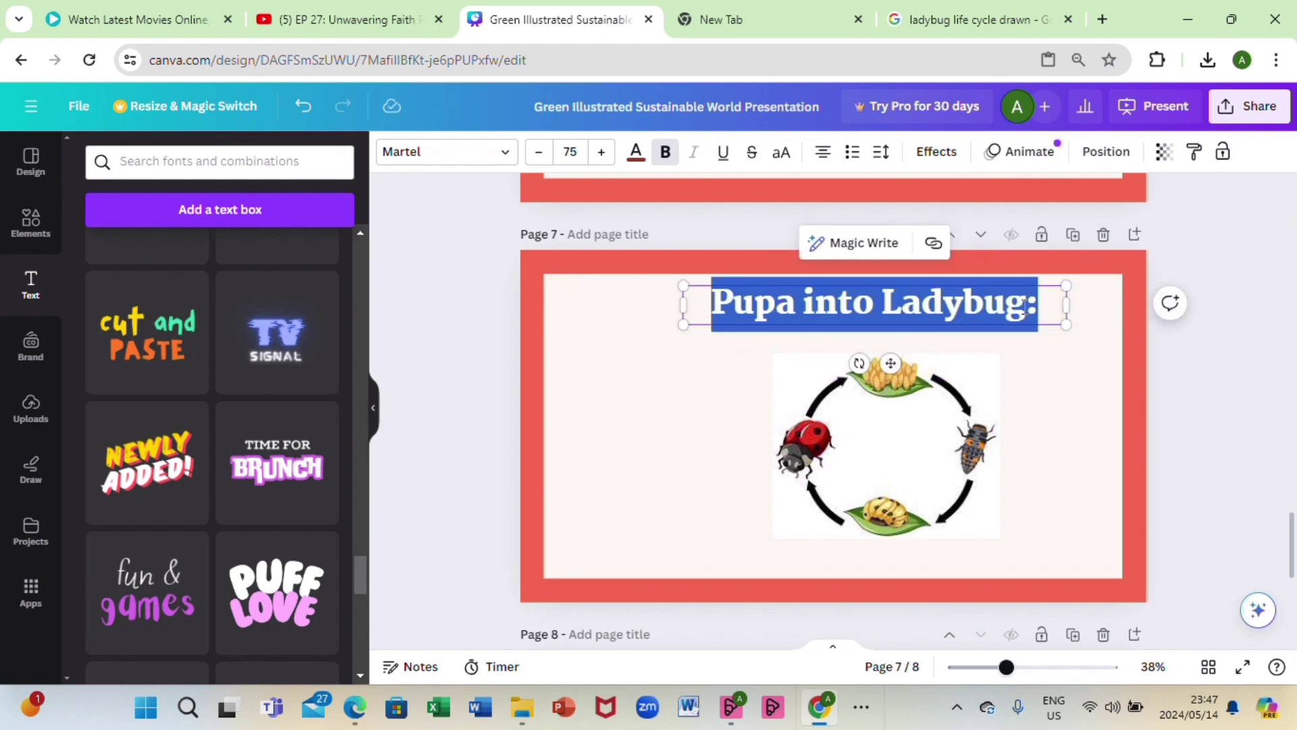
pyautogui.click(1026, 307)
pyautogui.press('BackSpace')
pyautogui.press('BackSpace')
pyautogui.press('BackSpace')
pyautogui.press('BackSpace')
pyautogui.press('BackSpace')
pyautogui.press('BackSpace')
pyautogui.press('BackSpace')
pyautogui.press('BackSpace')
pyautogui.press('BackSpace')
pyautogui.press('BackSpace')
pyautogui.press('BackSpace')
pyautogui.press('BackSpace')
pyautogui.press('BackSpace')
pyautogui.press('BackSpace')
pyautogui.press('BackSpace')
pyautogui.press('BackSpace')
pyautogui.press('BackSpace')
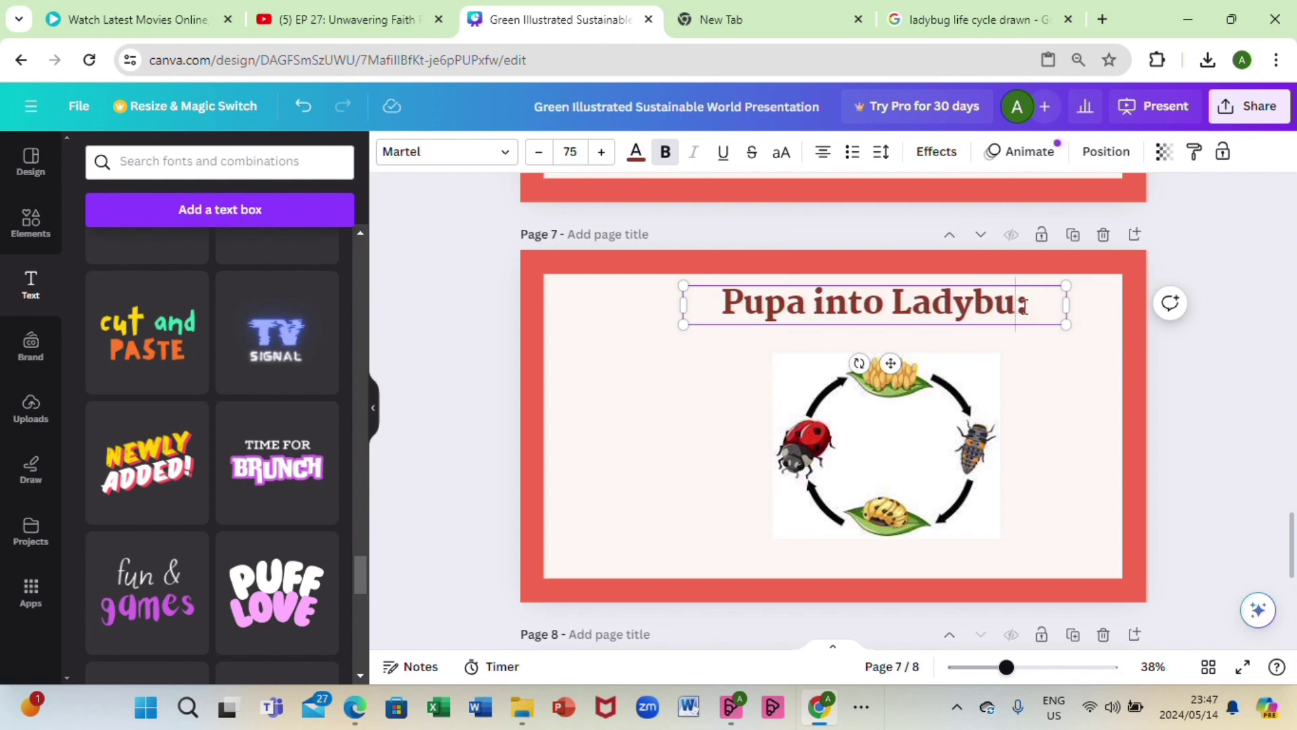
pyautogui.write('Ladybu')
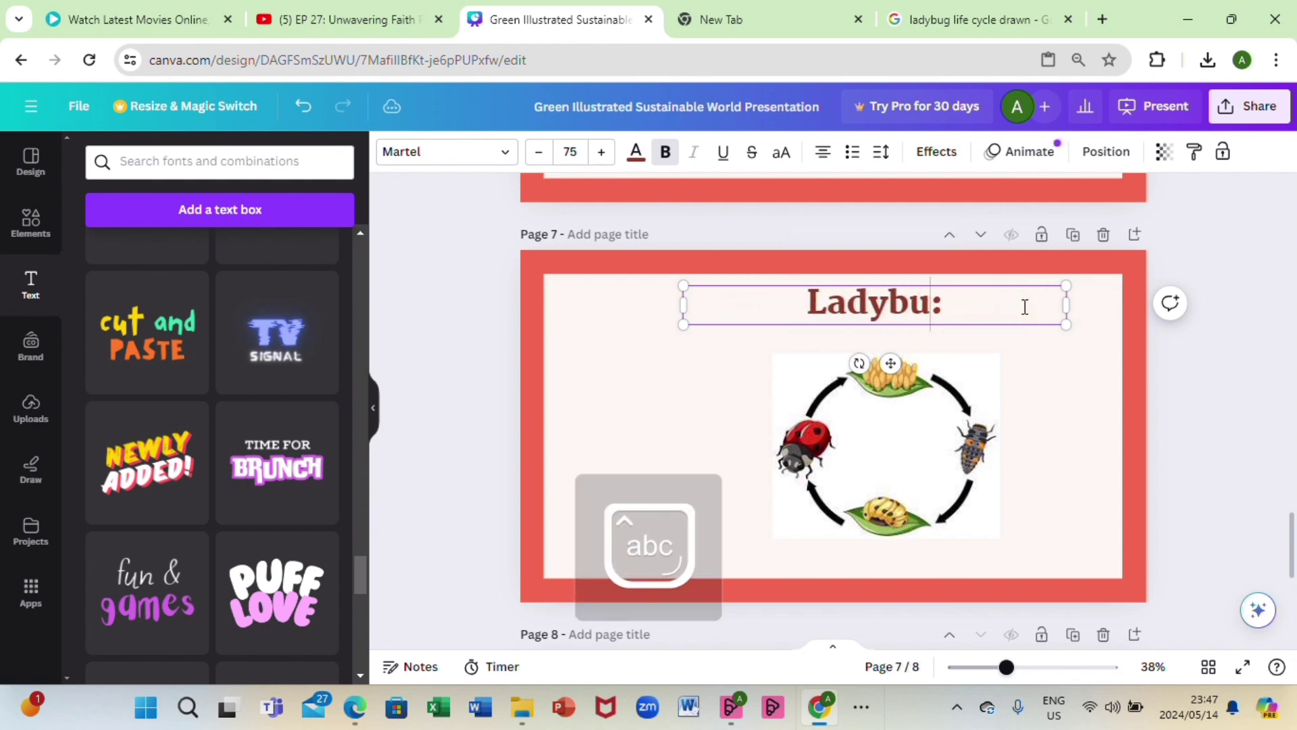
pyautogui.write('g')
pyautogui.press('capslock')
pyautogui.write('L')
pyautogui.press('capslock')
pyautogui.write('ife cycle')
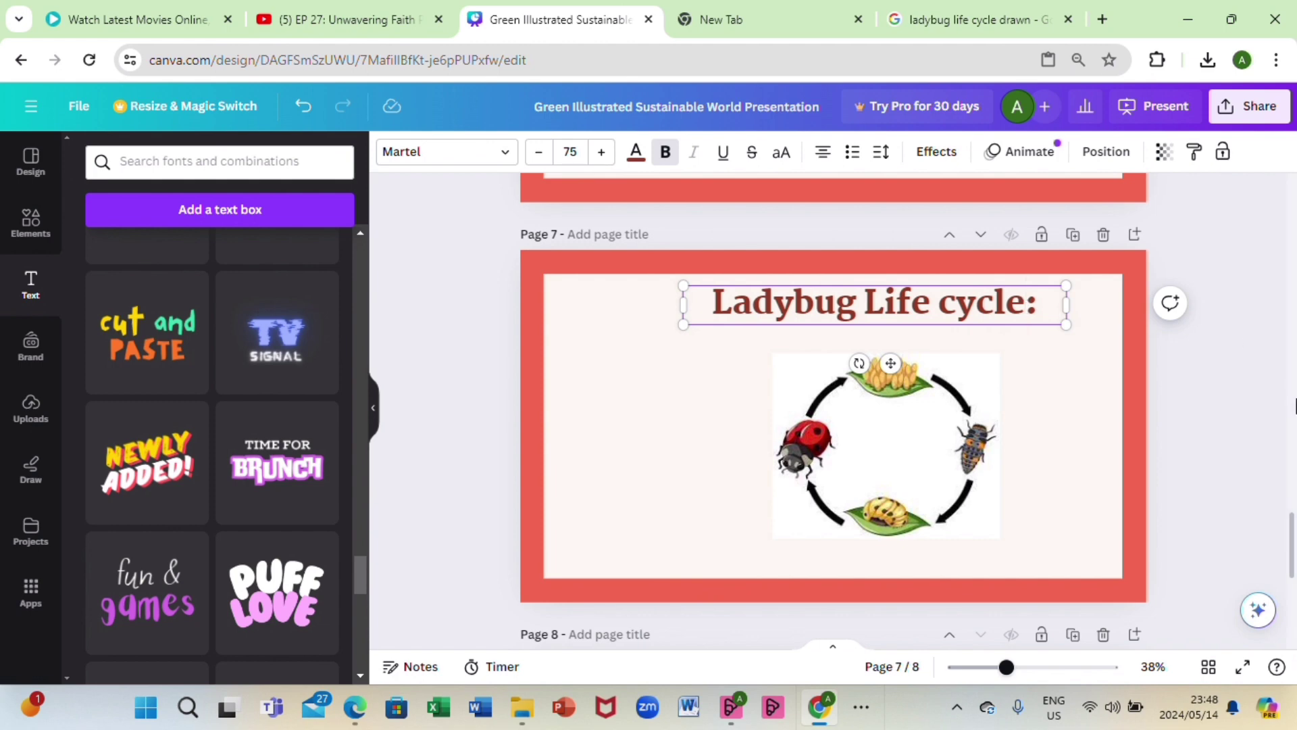
# - Copy the body paragraph about adult ladybugs from page 6 and paste it onto page 7
pyautogui.scroll(1, 1294, 404)
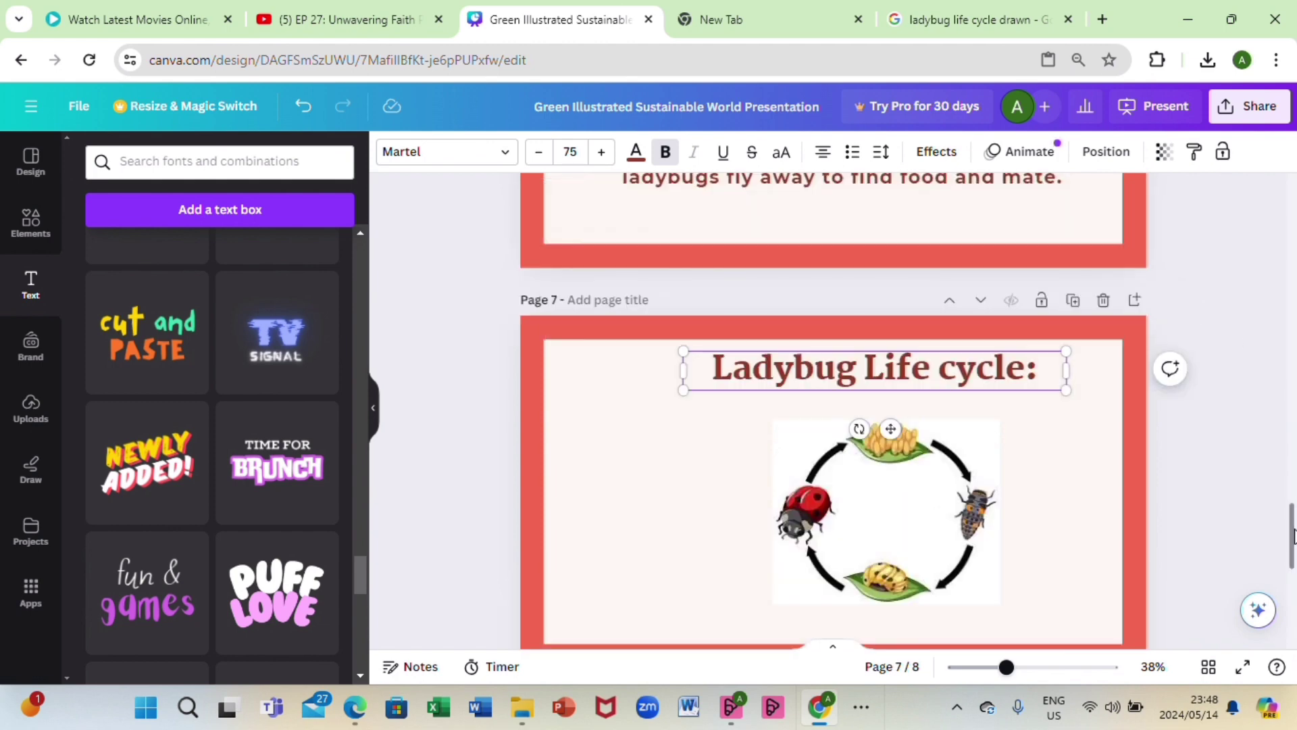
pyautogui.scroll(2, 1294, 537)
pyautogui.click(1046, 338)
pyautogui.rightClick(1052, 334)
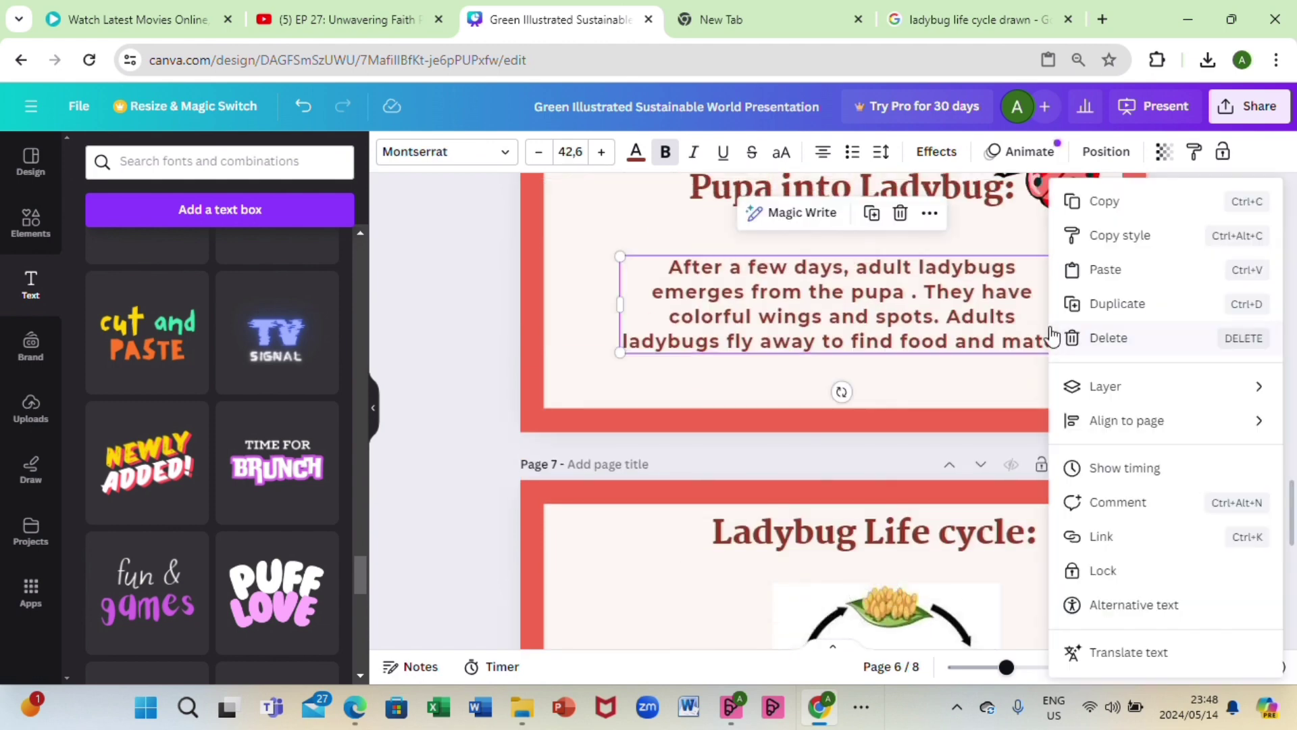
pyautogui.click(1074, 202)
pyautogui.scroll(-4, 1293, 506)
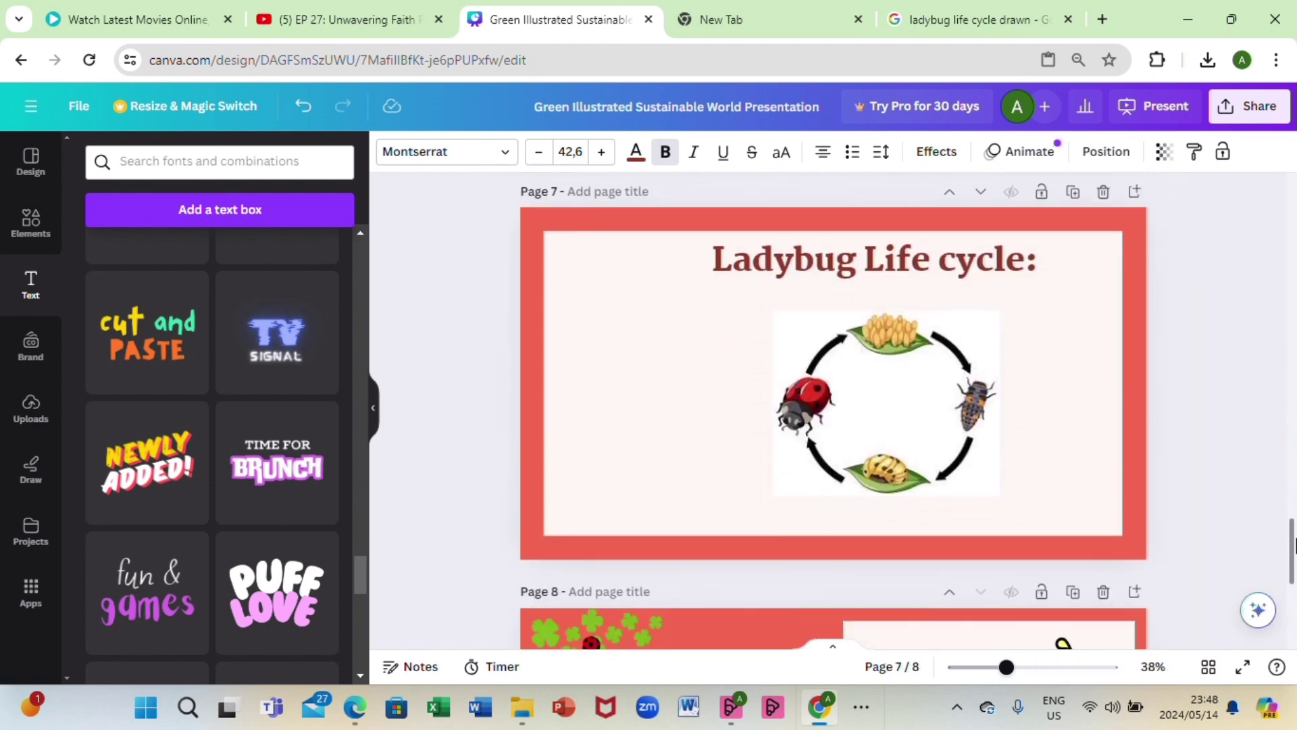
pyautogui.rightClick(671, 463)
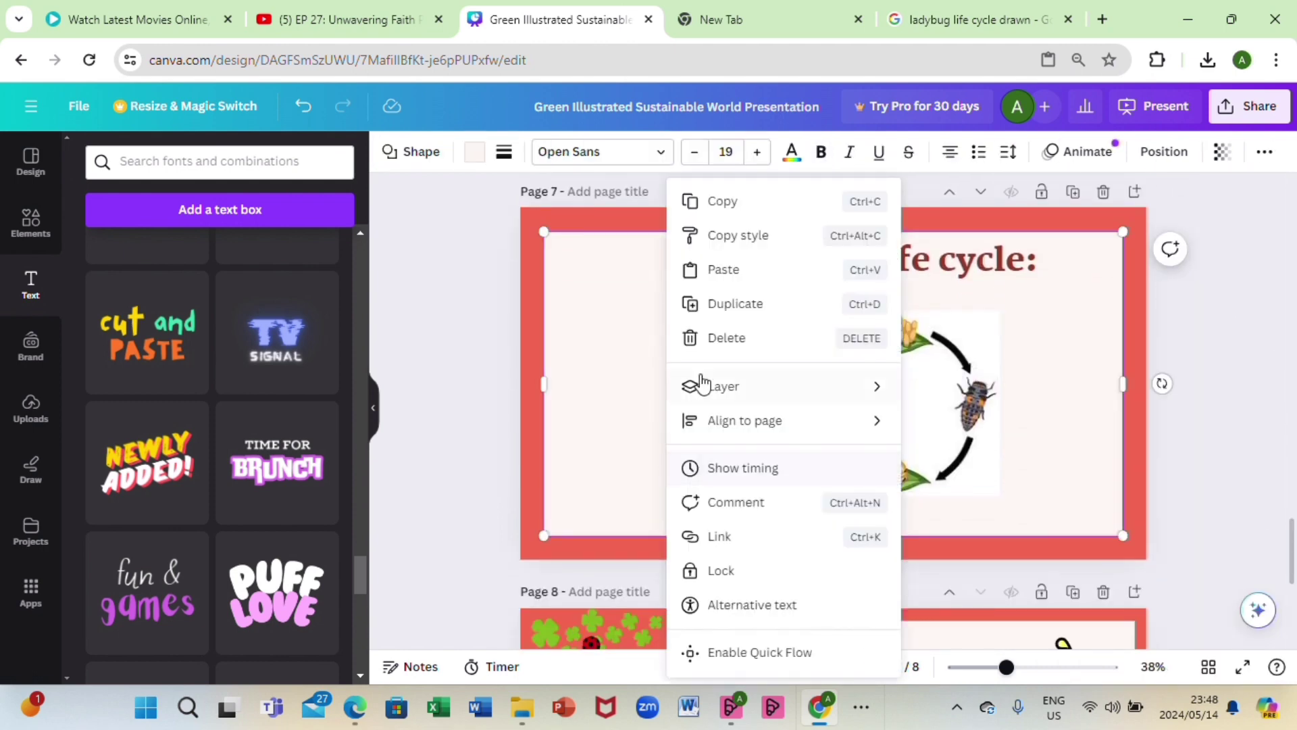
pyautogui.click(704, 270)
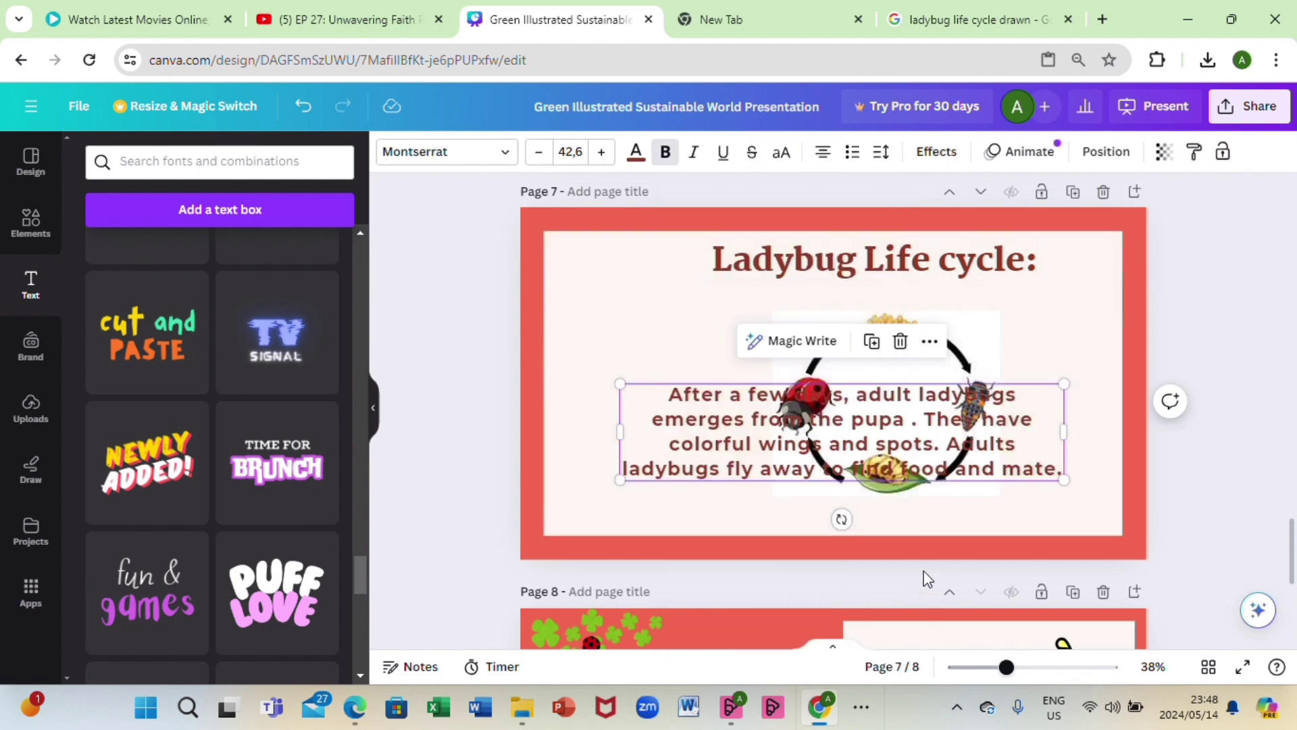
# - Replace the pasted paragraph with the lines "Ladybug", "Pupa", "Larvae" and "Eggs", and move the list to the left of the life cycle picture
pyautogui.doubleClick(1062, 476)
pyautogui.press('BackSpace')
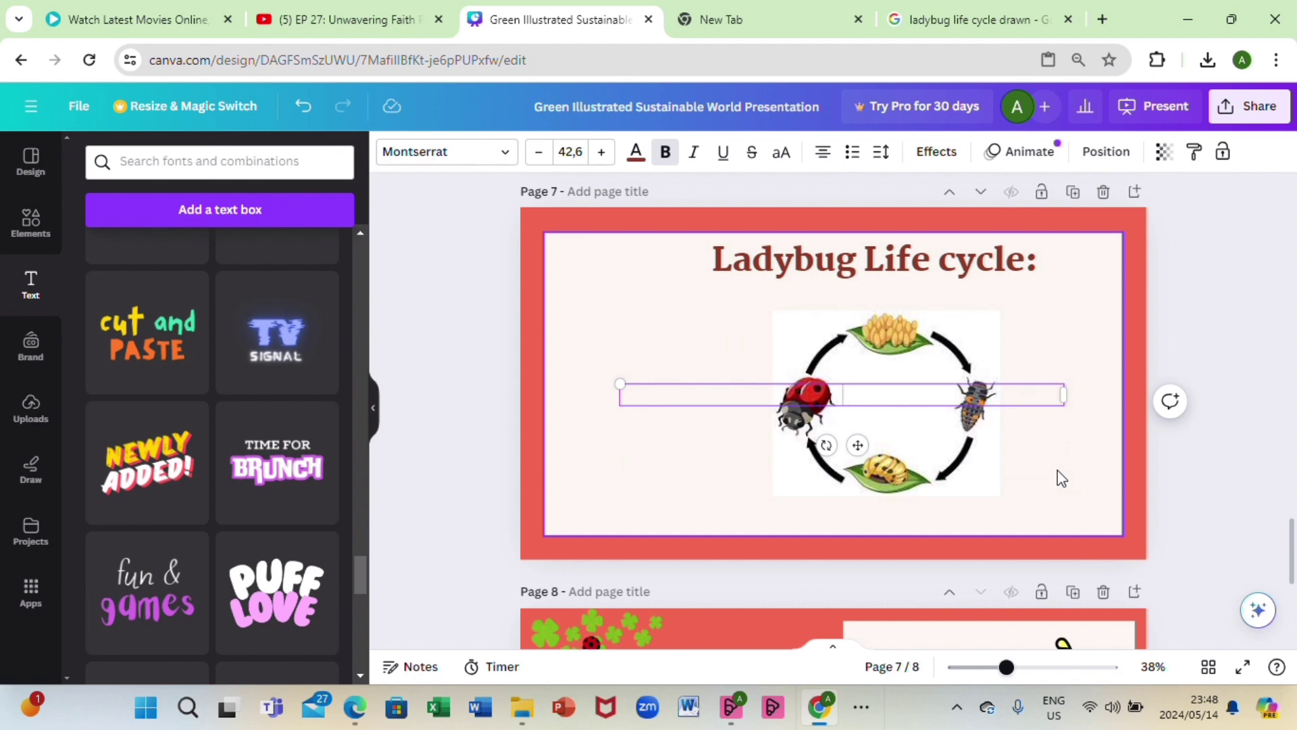
pyautogui.press('capslock')
pyautogui.write('Ladybug')
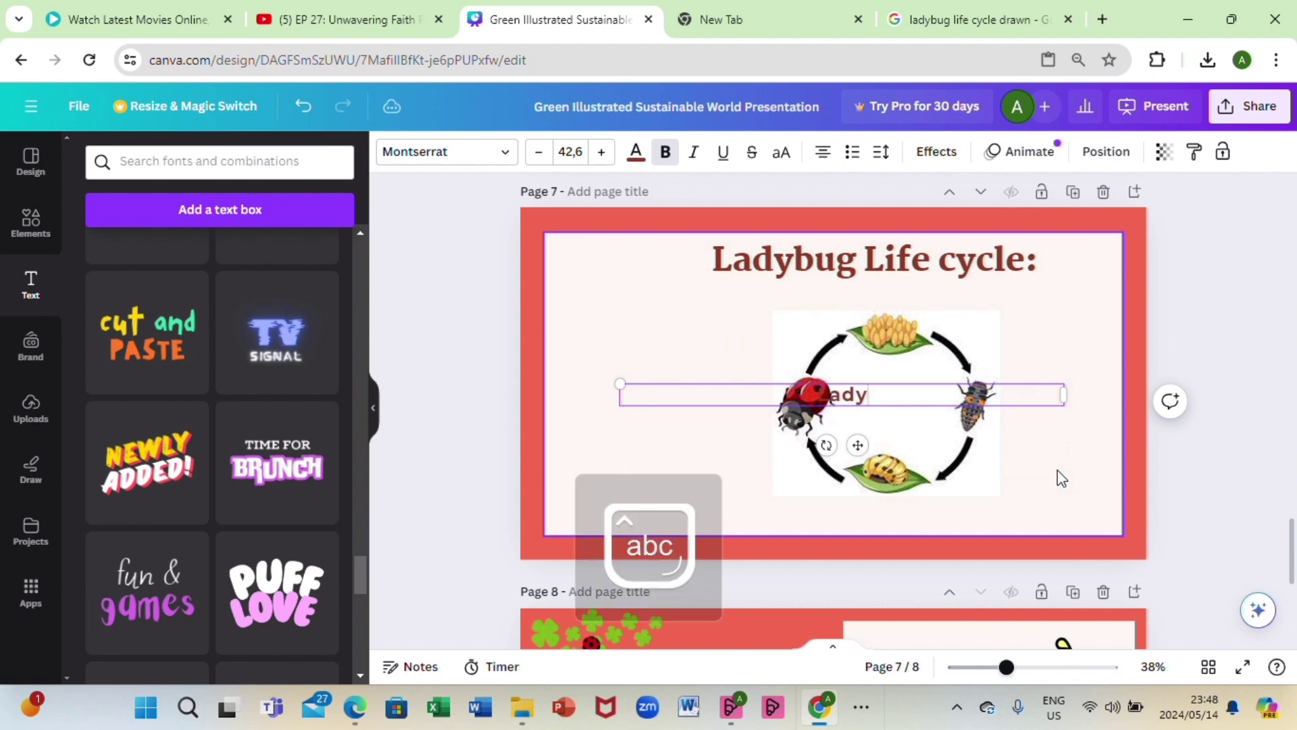
pyautogui.press('Return')
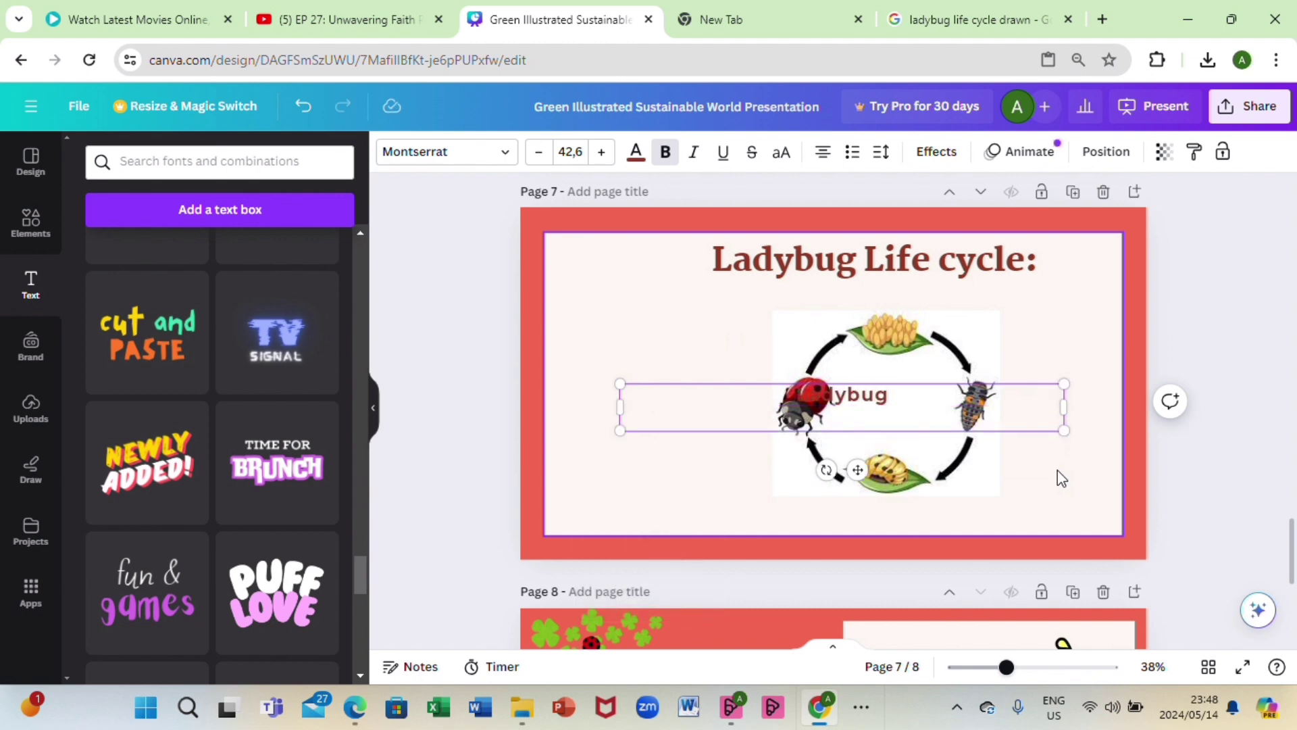
pyautogui.press('capslock')
pyautogui.write('Pupa')
pyautogui.press('Return')
pyautogui.press('capslock')
pyautogui.write('L')
pyautogui.press('capslock')
pyautogui.write('arvae')
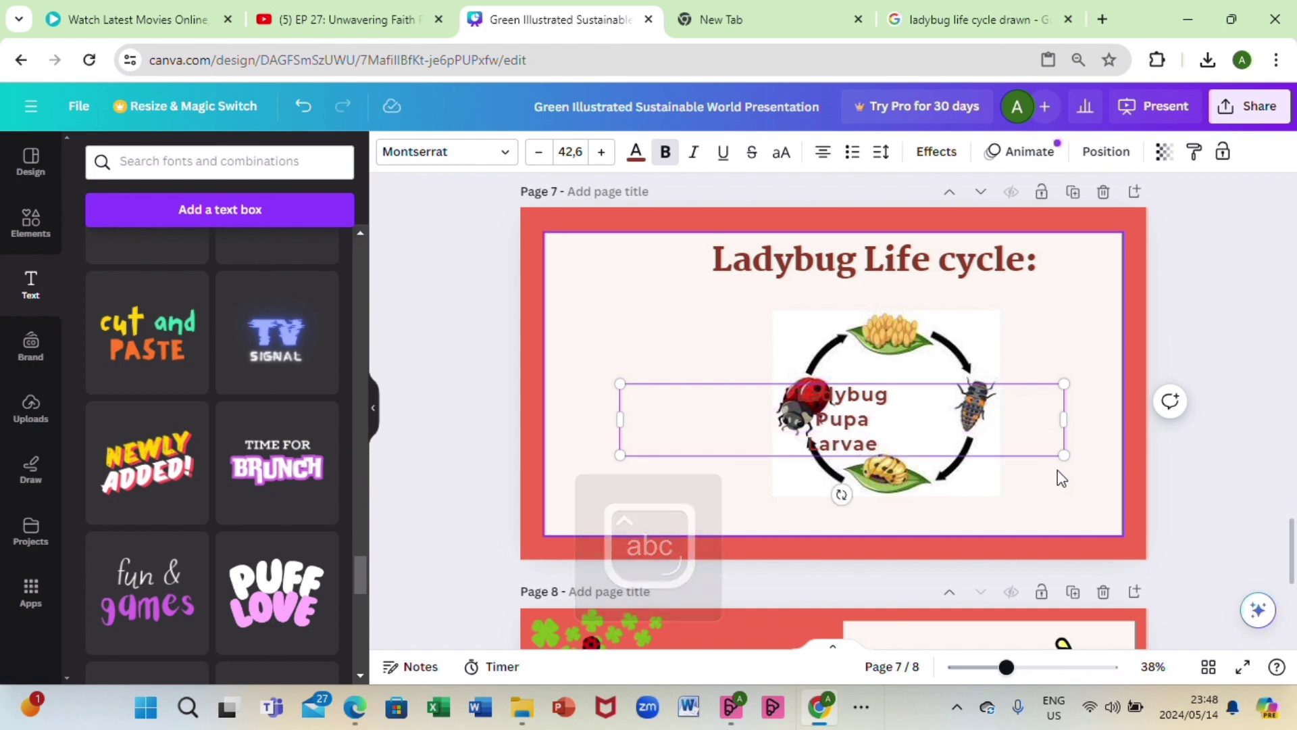
pyautogui.press('Return')
pyautogui.press('capslock')
pyautogui.write('E')
pyautogui.press('capslock')
pyautogui.write('ggs')
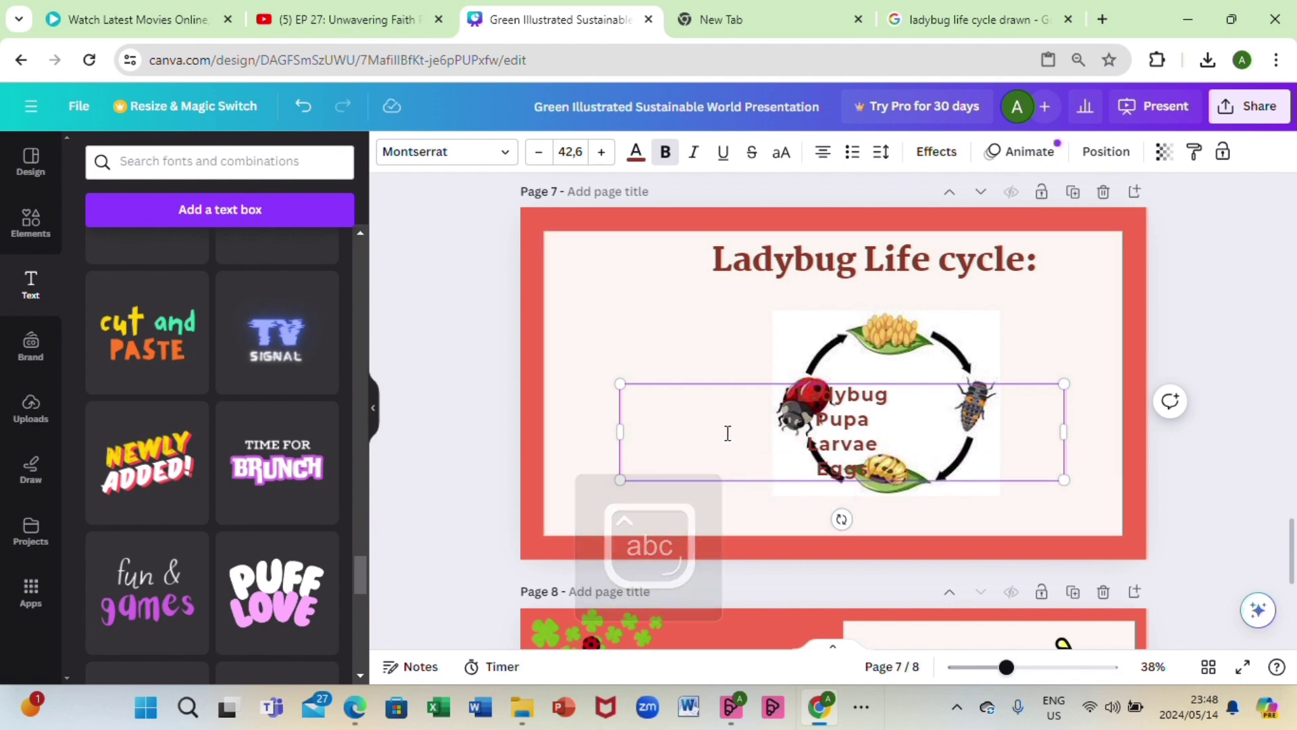
pyautogui.click(566, 449)
pyautogui.click(708, 440)
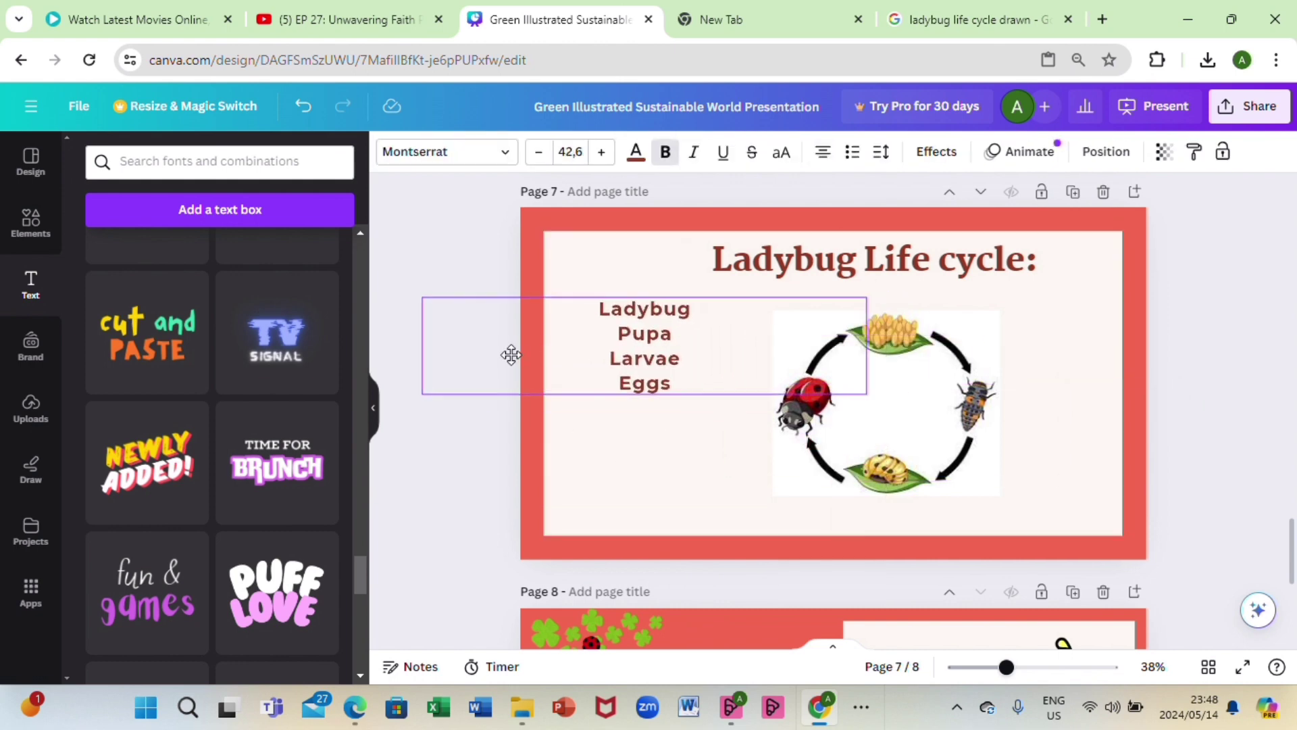
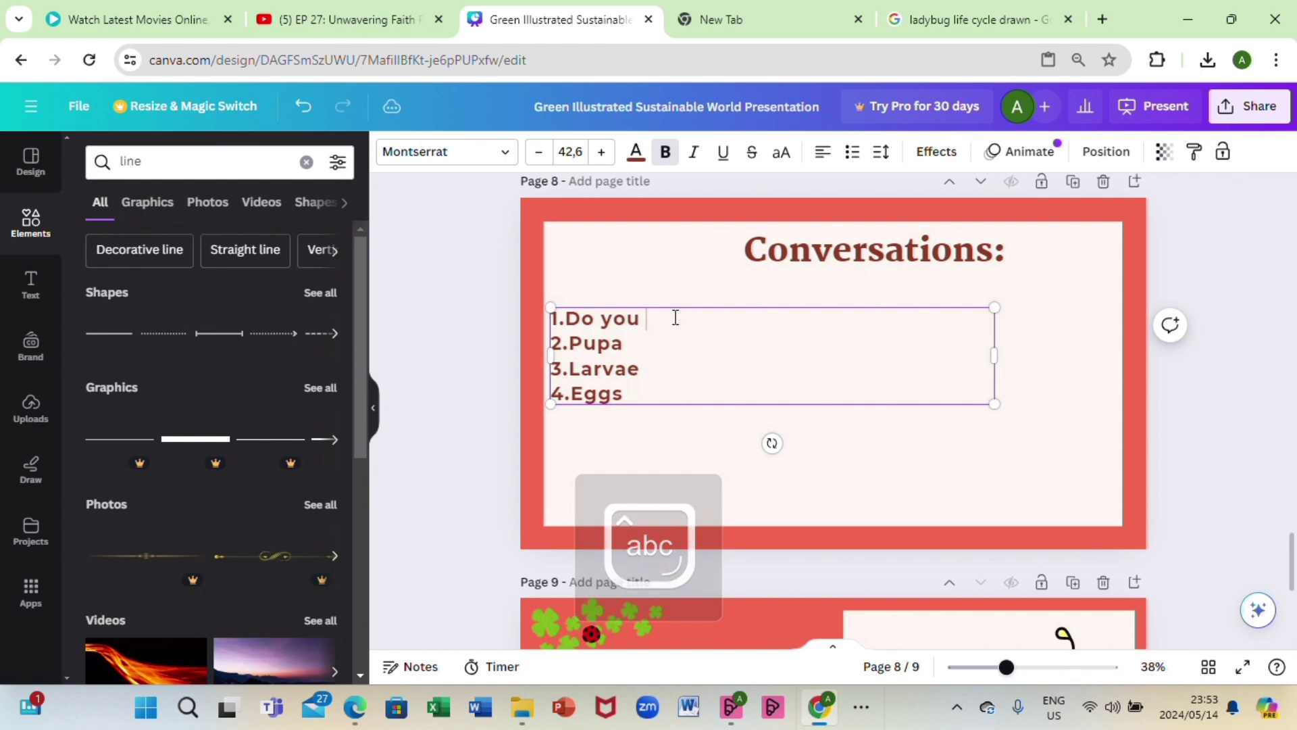
# - Complete the first page 8 line as "Do you like bugs?" and replace "Pupa" in line 2 with "What is your favourite bug?"
pyautogui.write('ugs')
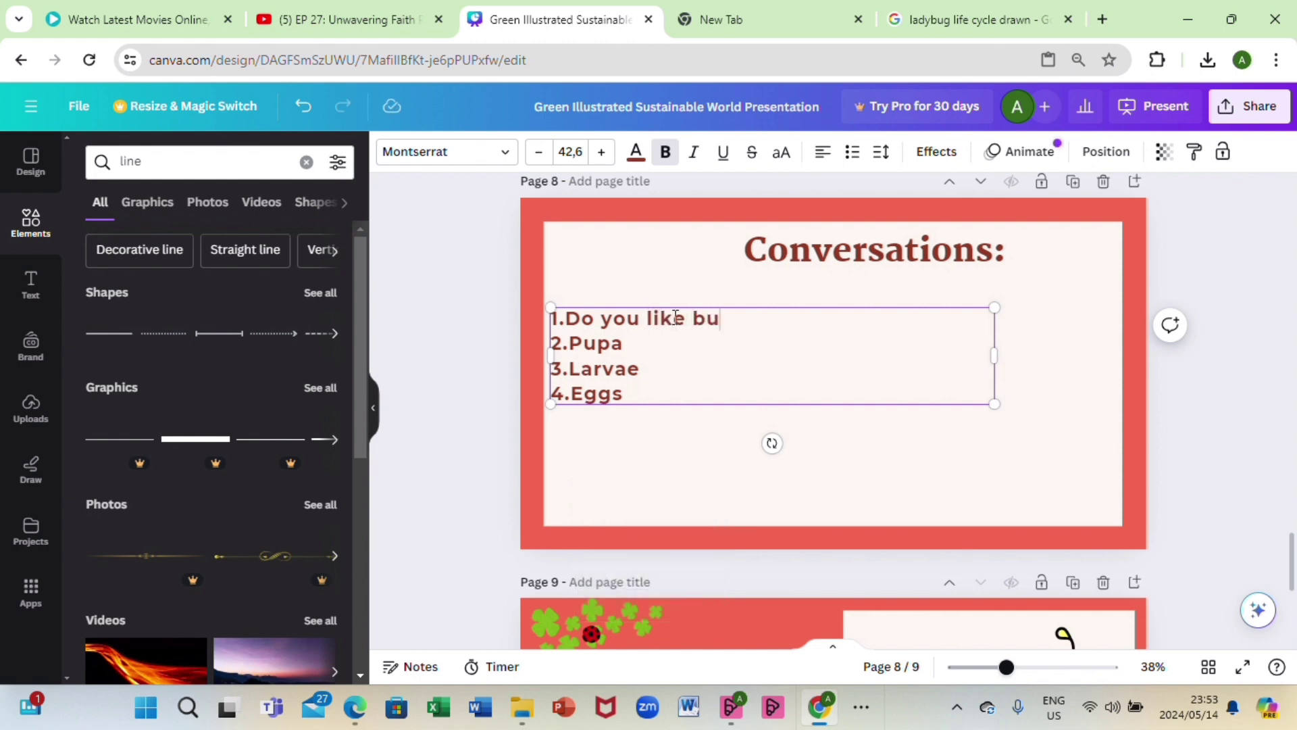
pyautogui.write('?')
pyautogui.click(652, 335)
pyautogui.press('BackSpace')
pyautogui.press('BackSpace')
pyautogui.press('BackSpace')
pyautogui.press('BackSpace')
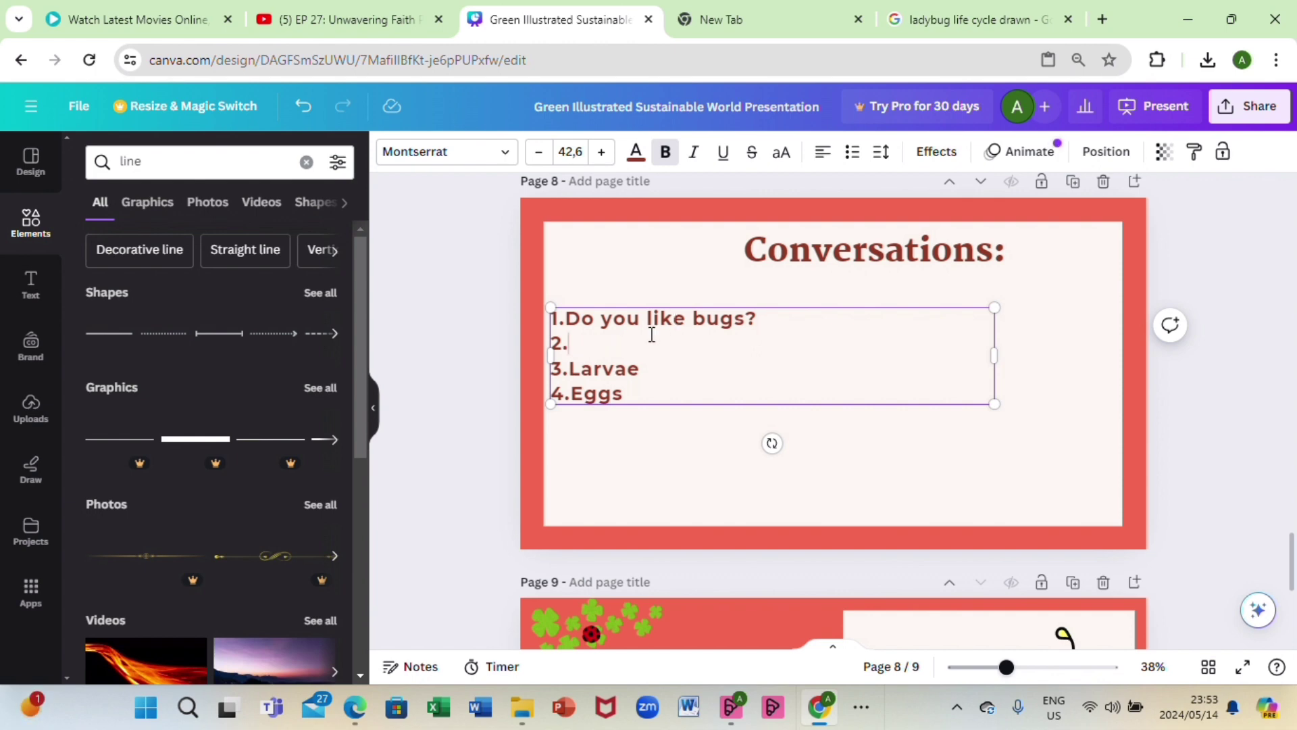
pyautogui.write('What i')
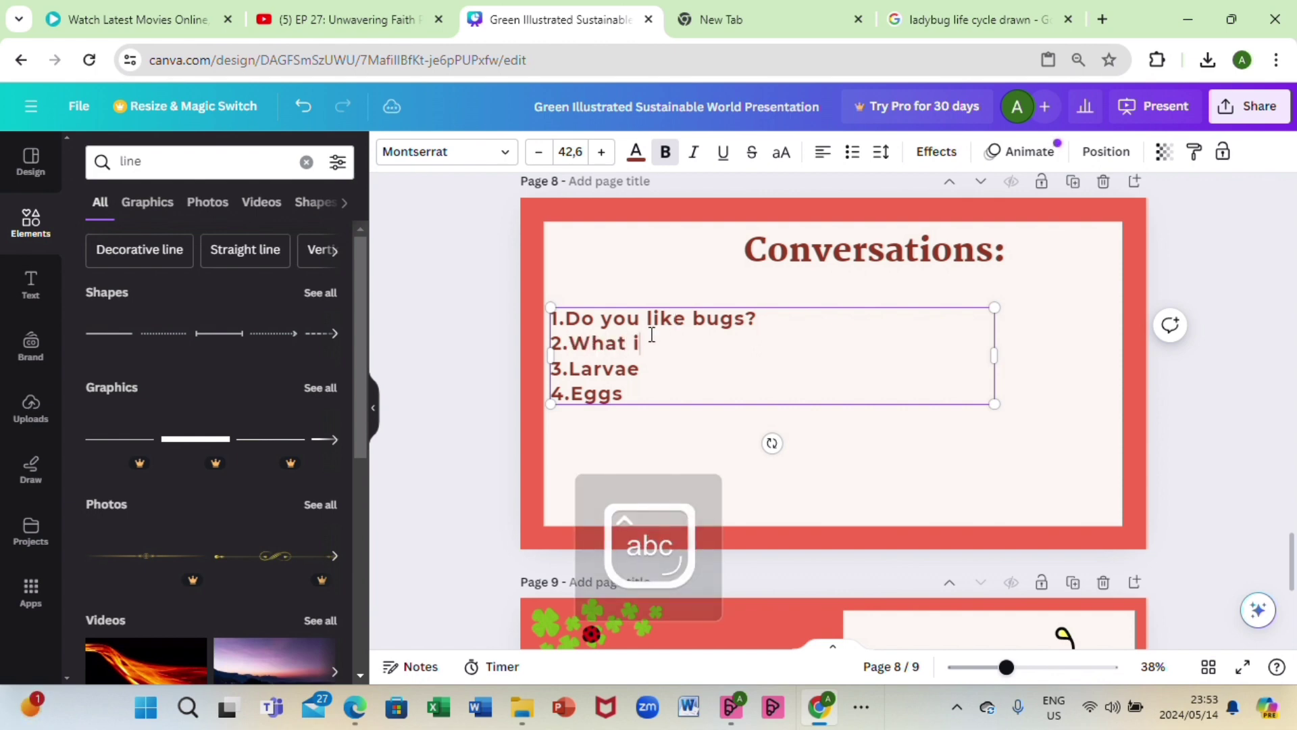
pyautogui.write('s your')
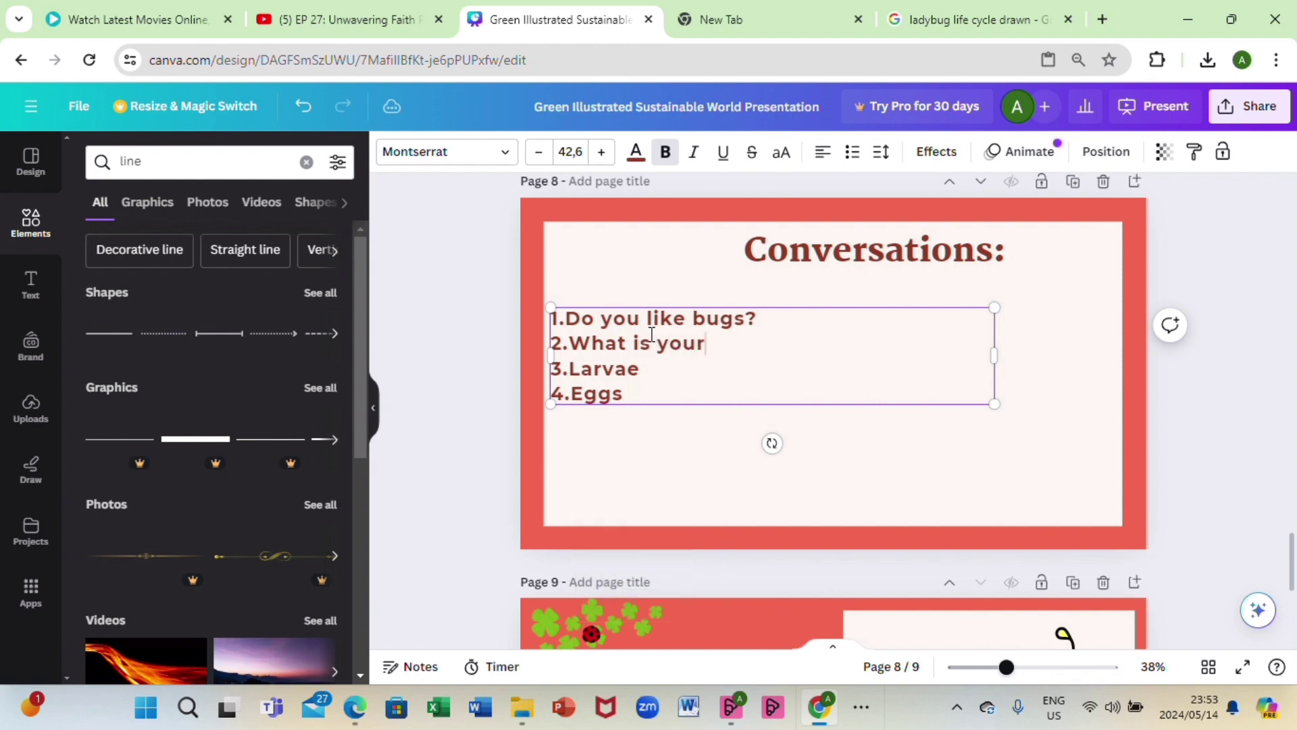
pyautogui.write(' favourite bug')
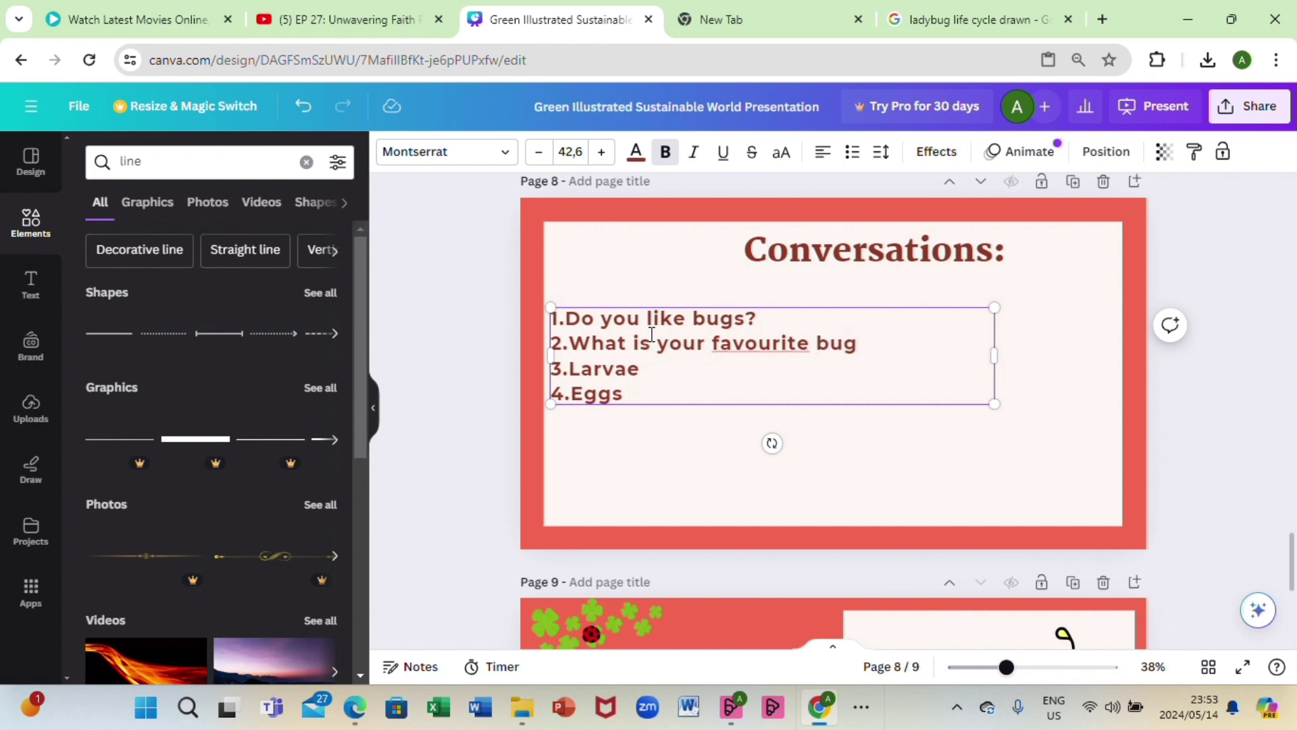
pyautogui.write('?')
# - Replace "Larvae" in line 3 of the Conversations list with "What bug are you afraid of?"
pyautogui.click(654, 365)
pyautogui.press('BackSpace')
pyautogui.press('BackSpace')
pyautogui.press('BackSpace')
pyautogui.press('BackSpace')
pyautogui.press('BackSpace')
pyautogui.press('BackSpace')
pyautogui.write('W')
pyautogui.press('capslock')
pyautogui.write('hat')
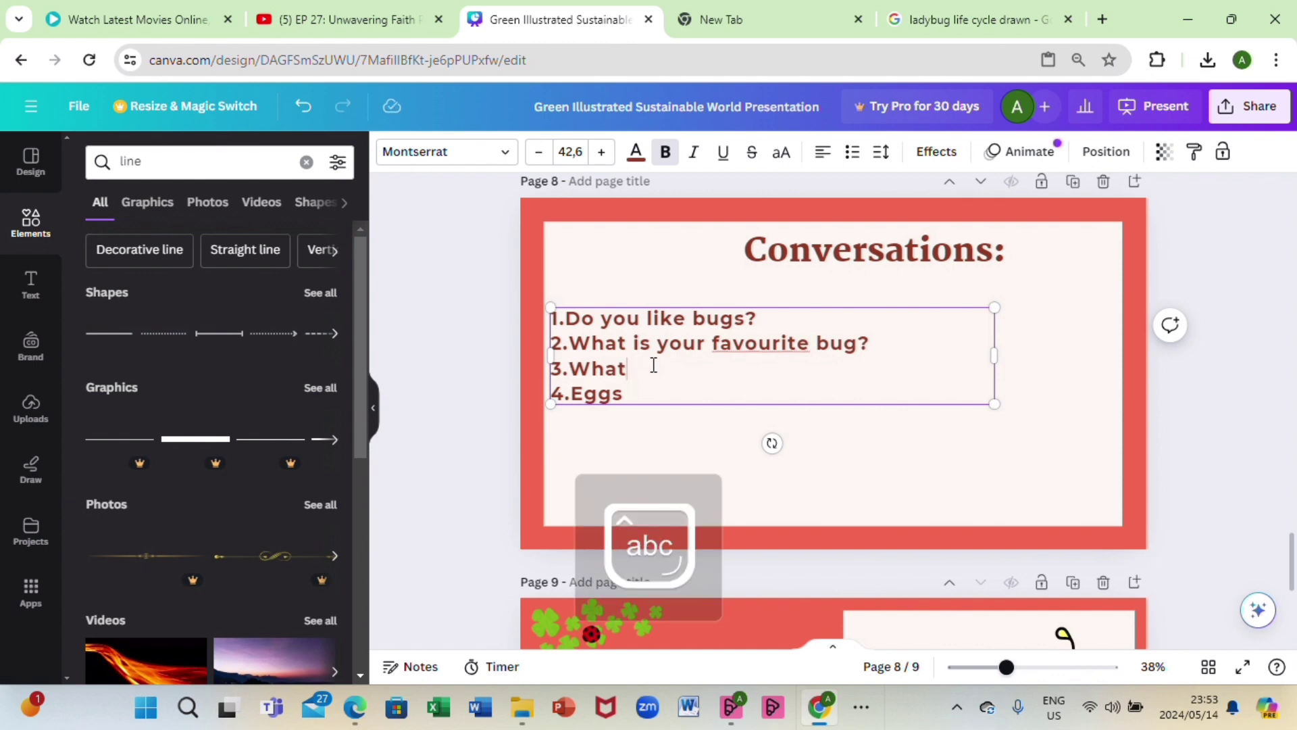
pyautogui.write(' bug a')
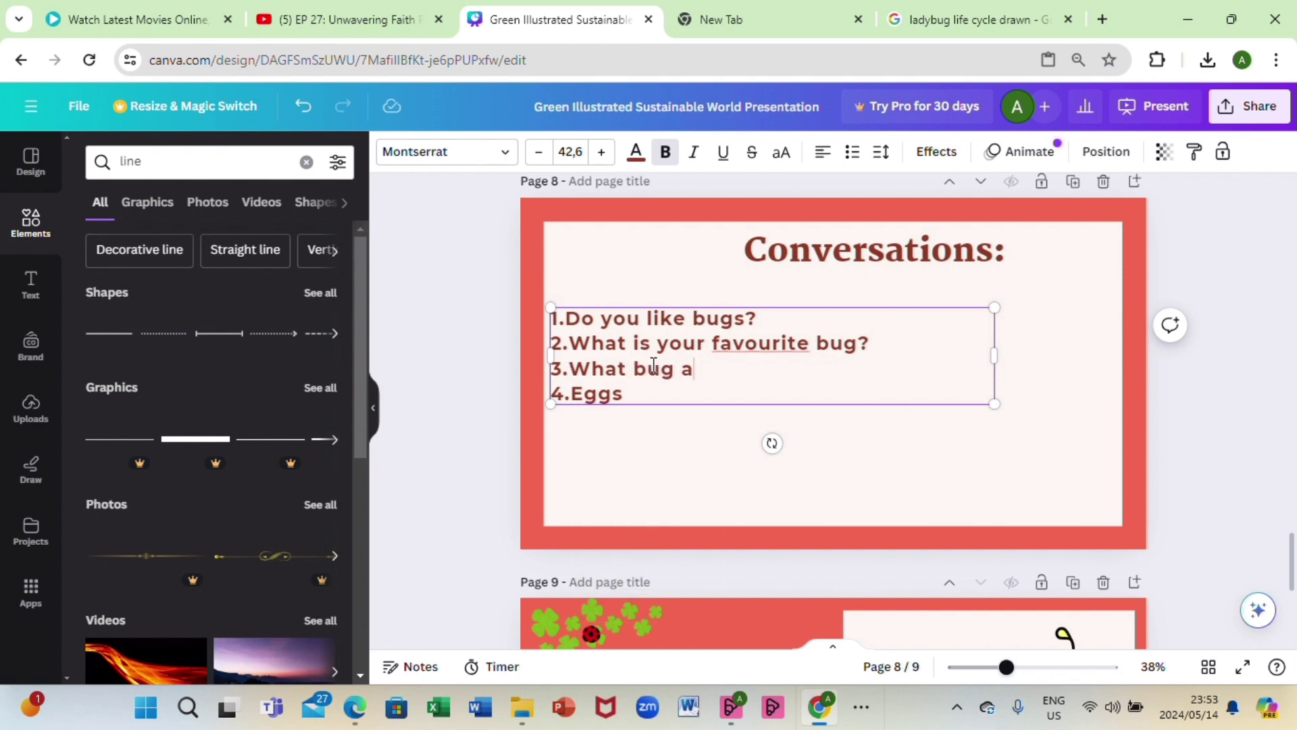
pyautogui.write('re you afrai')
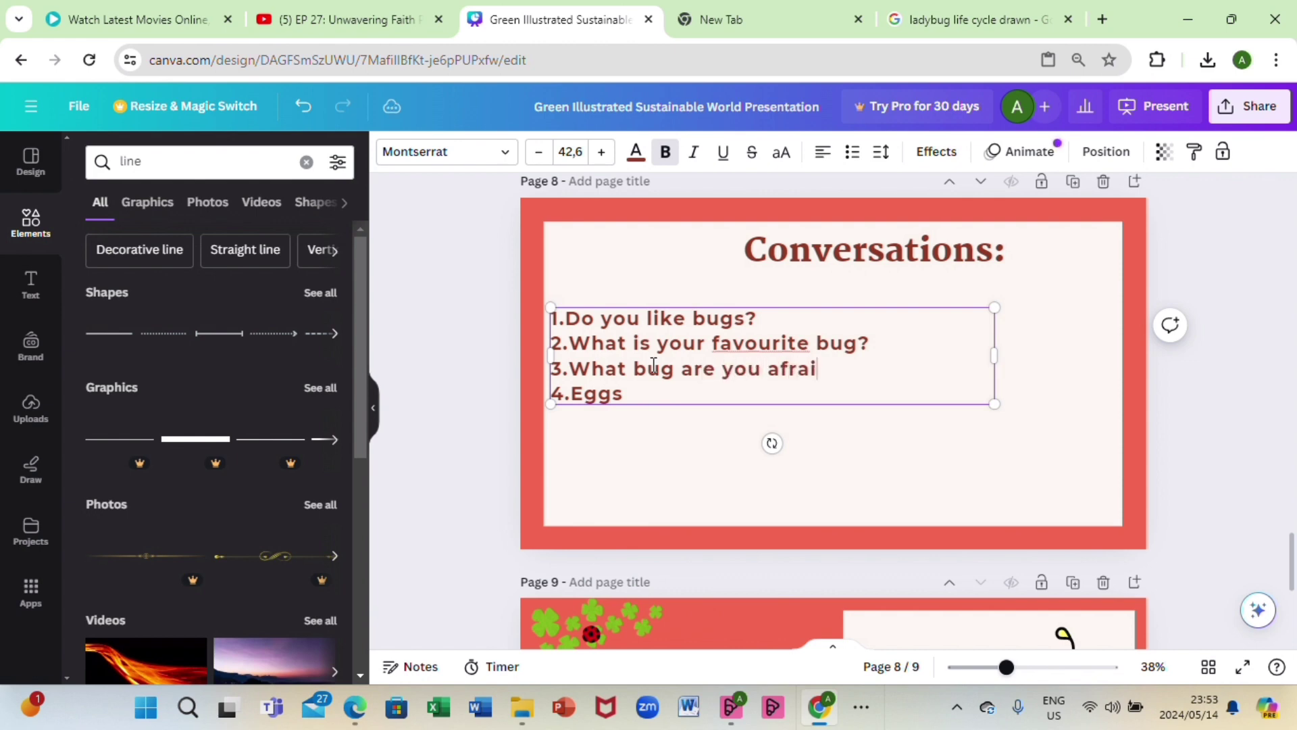
pyautogui.write('d of?')
# - Replace "Eggs" in line 4 of the Conversations list with "would you keep a bug as a pet?"
pyautogui.press('BackSpace')
pyautogui.press('BackSpace')
pyautogui.press('BackSpace')
pyautogui.press('BackSpace')
pyautogui.write('wo')
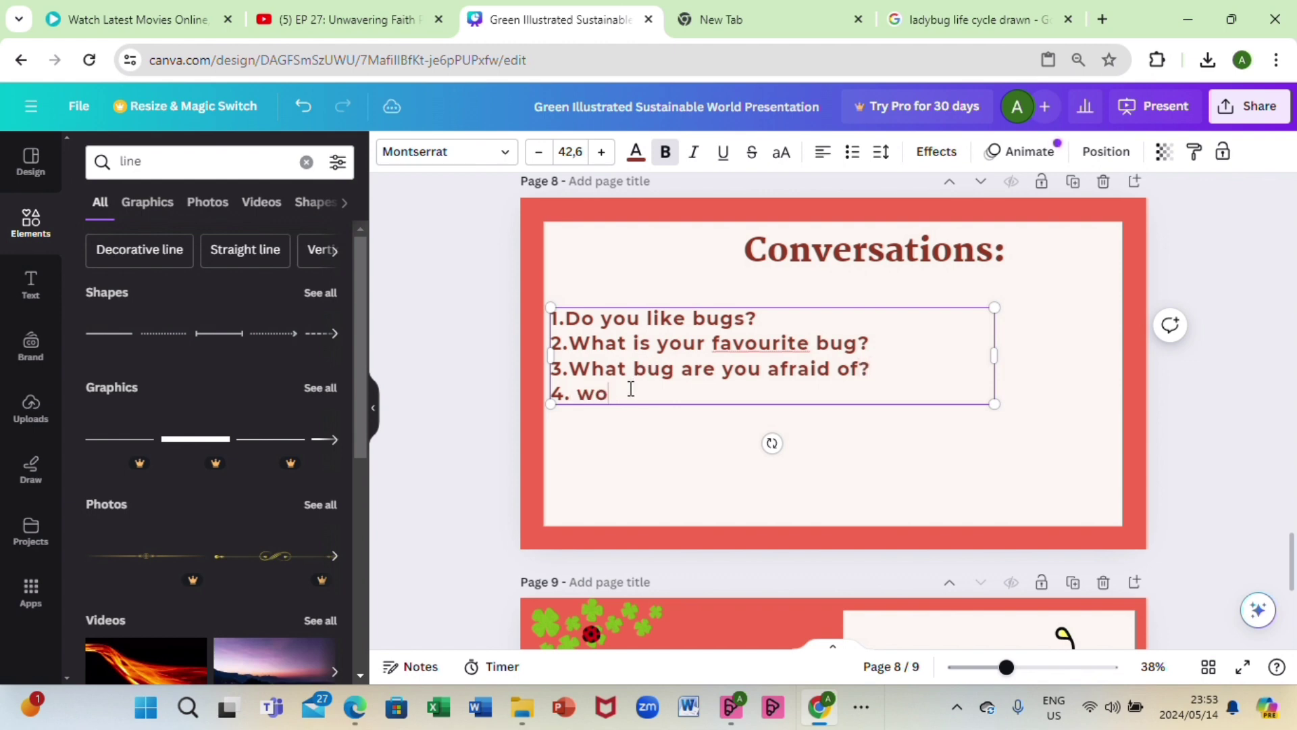
pyautogui.write('uld you keep a')
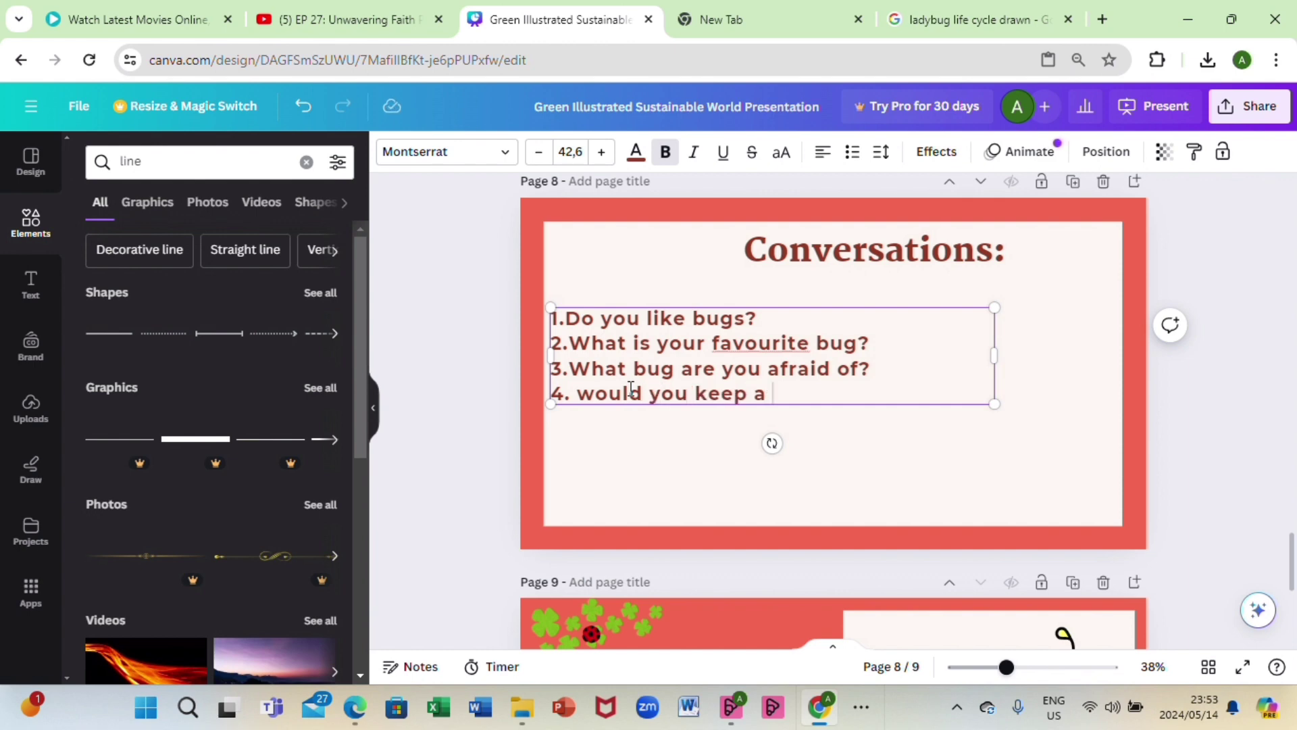
pyautogui.write(' bug as a')
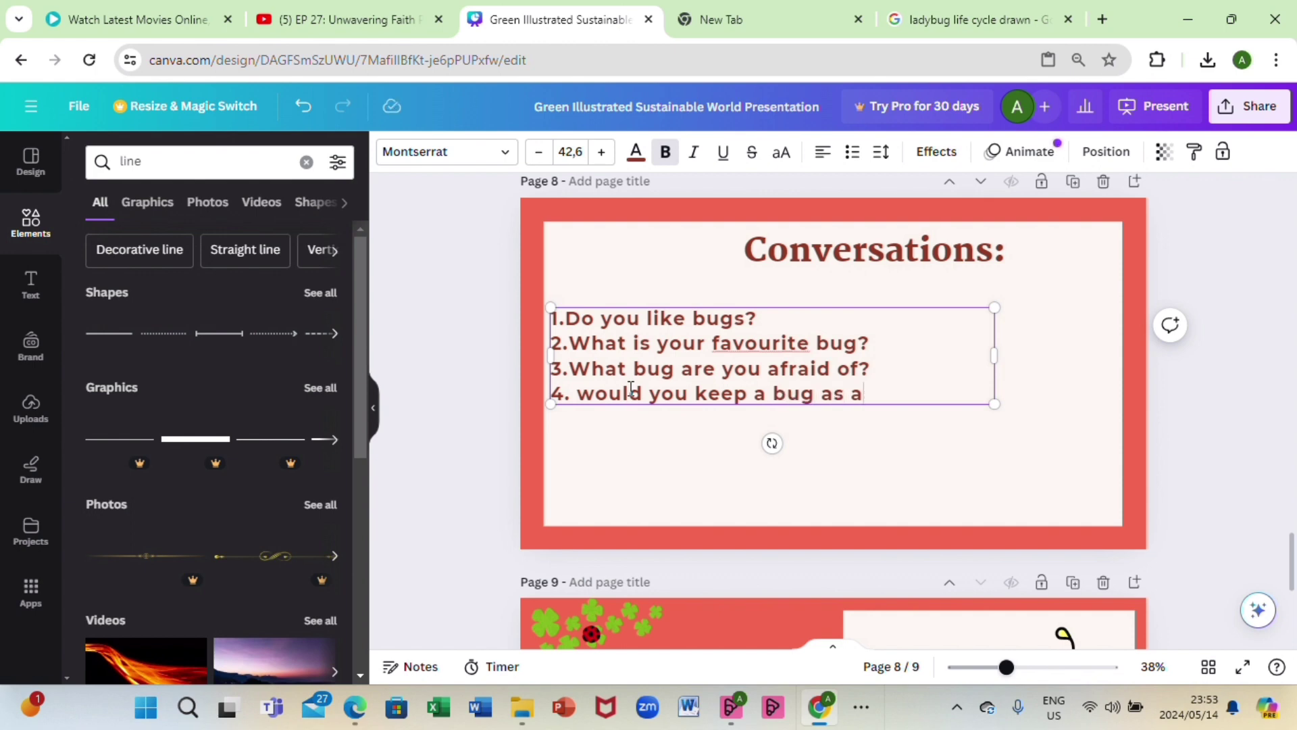
pyautogui.write(' pet?')
# - Open the ChatGPT website in a new browser tab
pyautogui.click(1106, 21)
pyautogui.write('chatg')
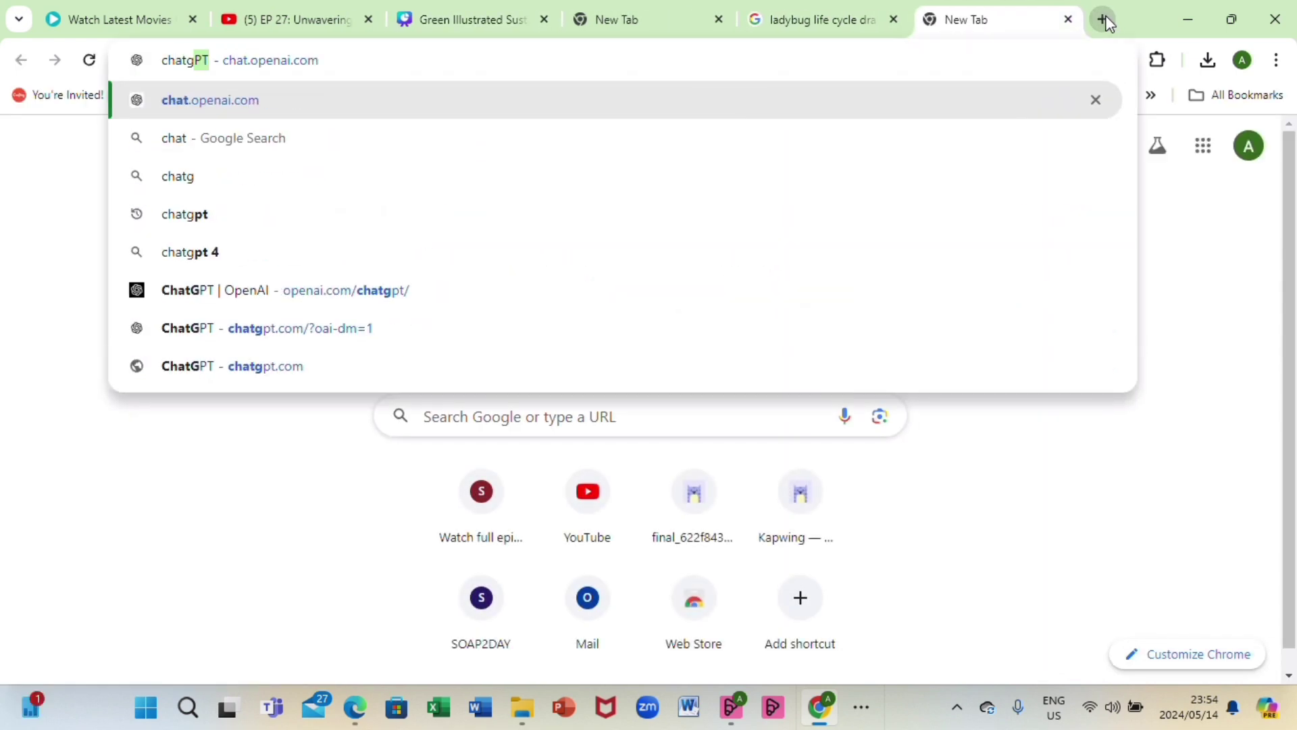
pyautogui.write('pt')
pyautogui.press('Return')
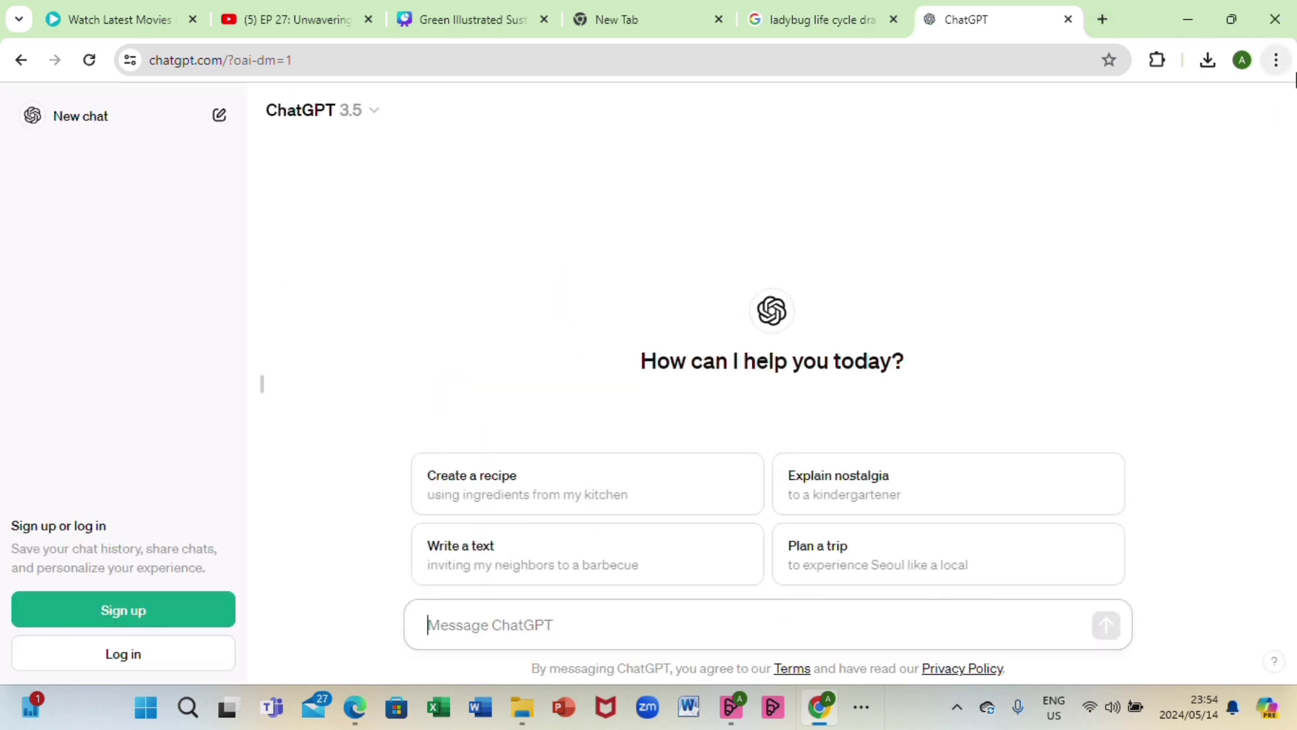
# - Ask ChatGPT for "esl english questions about bugs for a 6 year old" and read through the suggested questions
pyautogui.write('e')
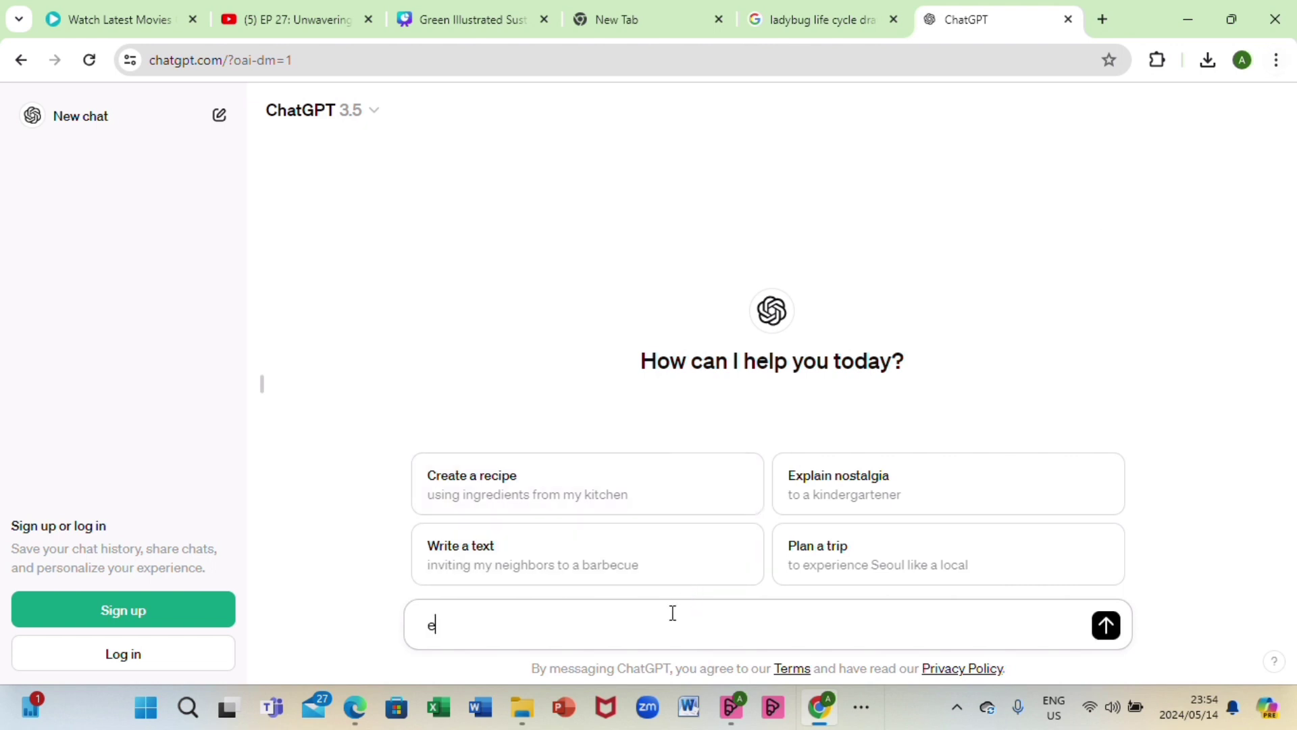
pyautogui.write('sl english q')
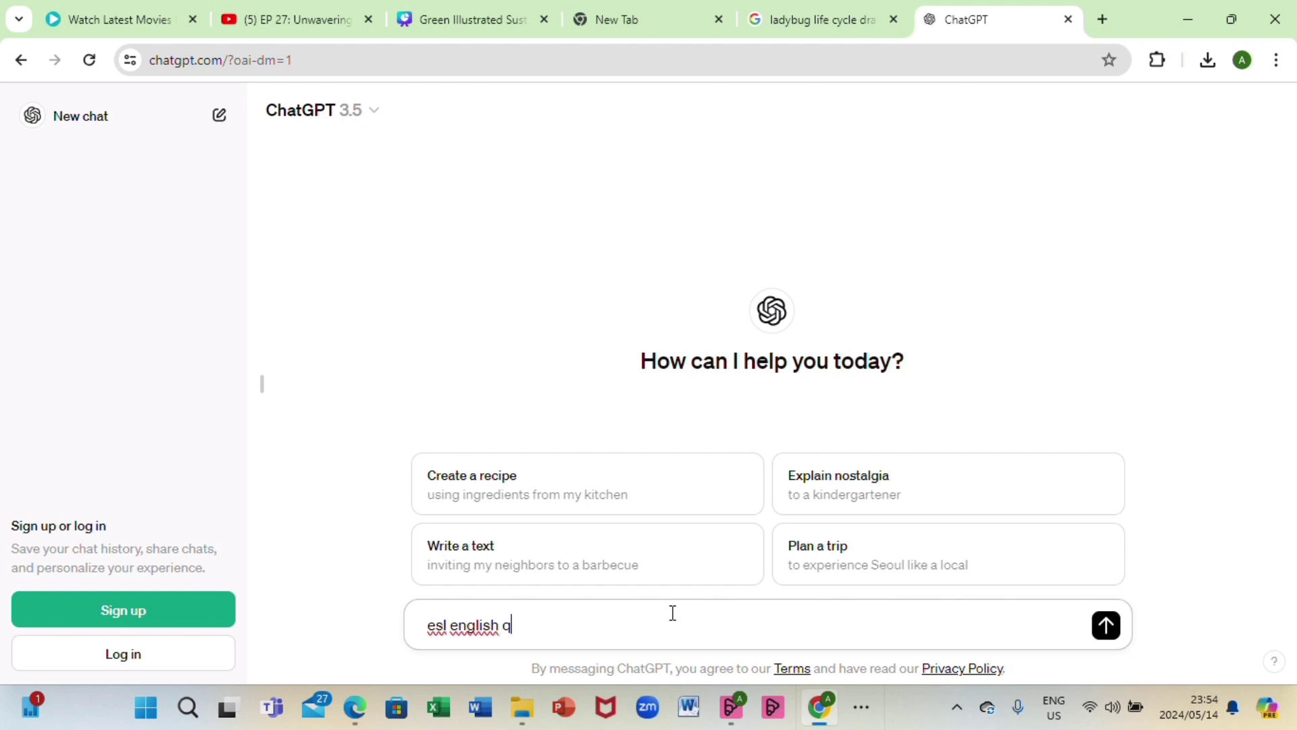
pyautogui.write('uestions about bugs ')
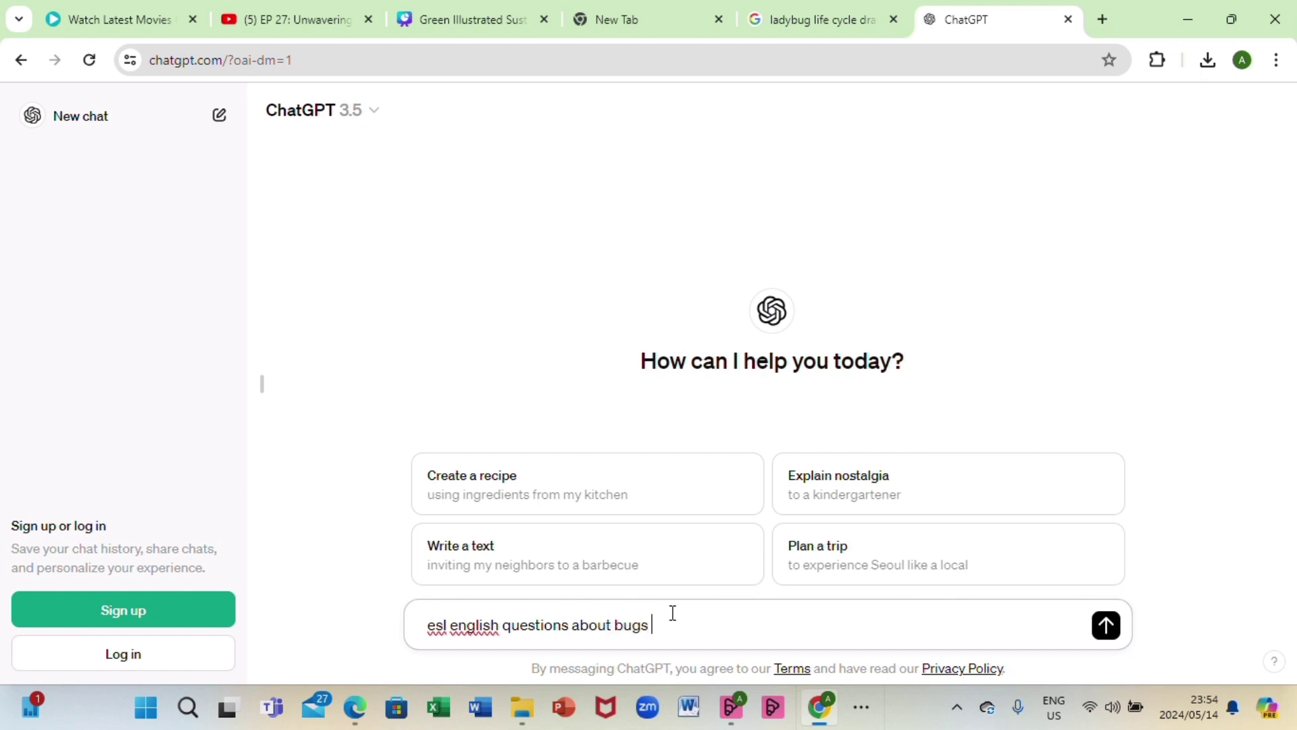
pyautogui.write('for')
pyautogui.write(' a')
pyautogui.write(' 6 yra')
pyautogui.write('ear old')
pyautogui.press('Return')
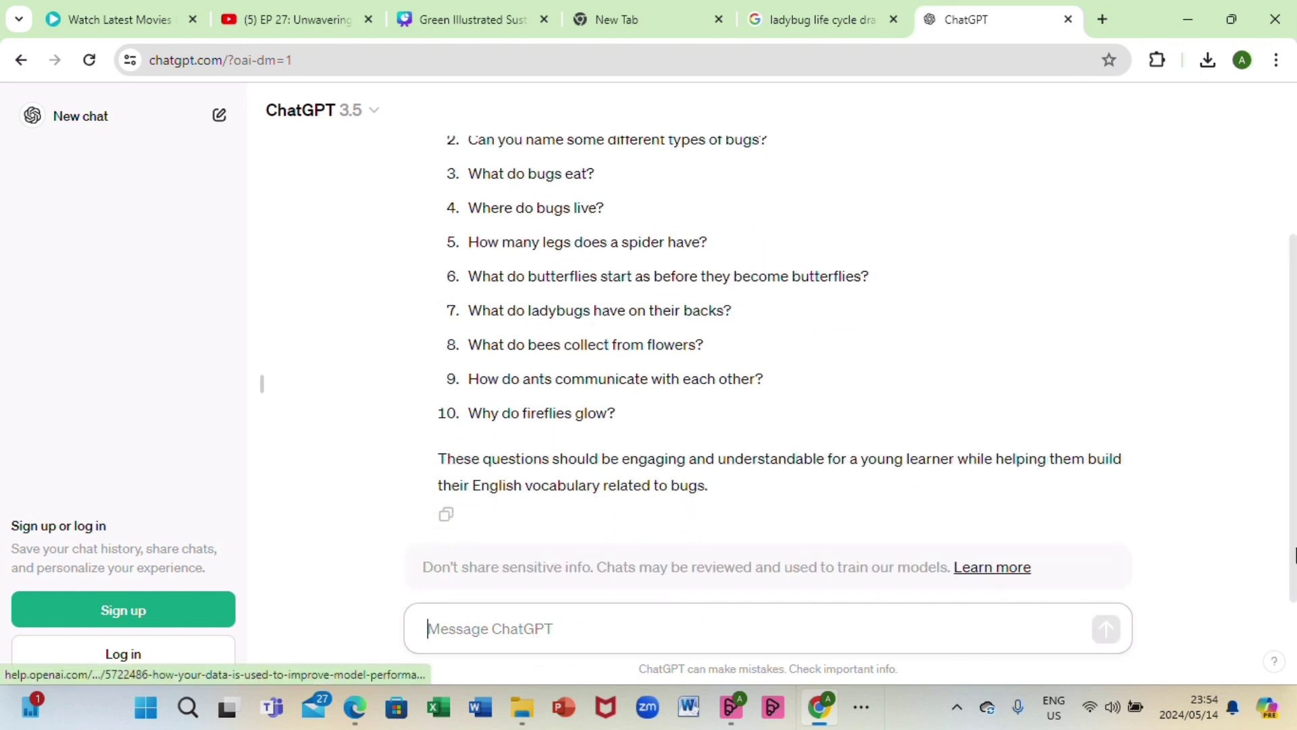
pyautogui.scroll(3, 752, 291)
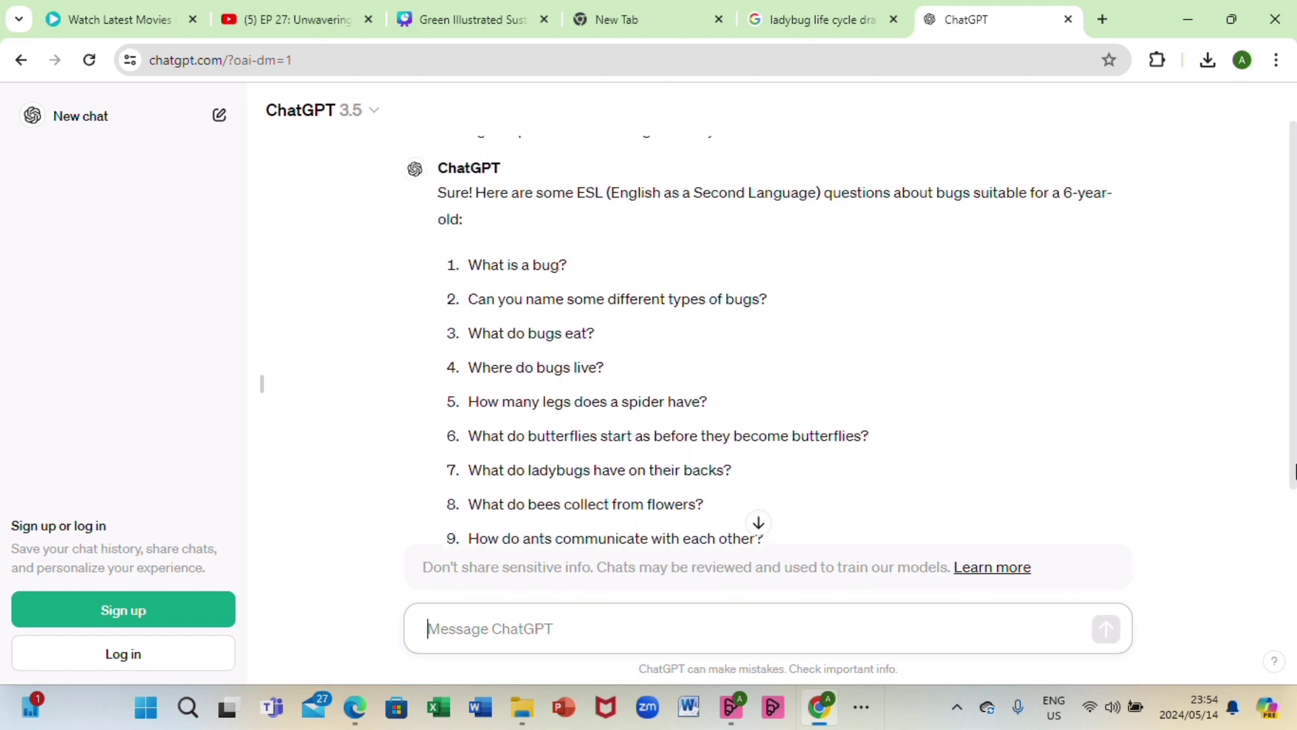
pyautogui.scroll(1, 1294, 471)
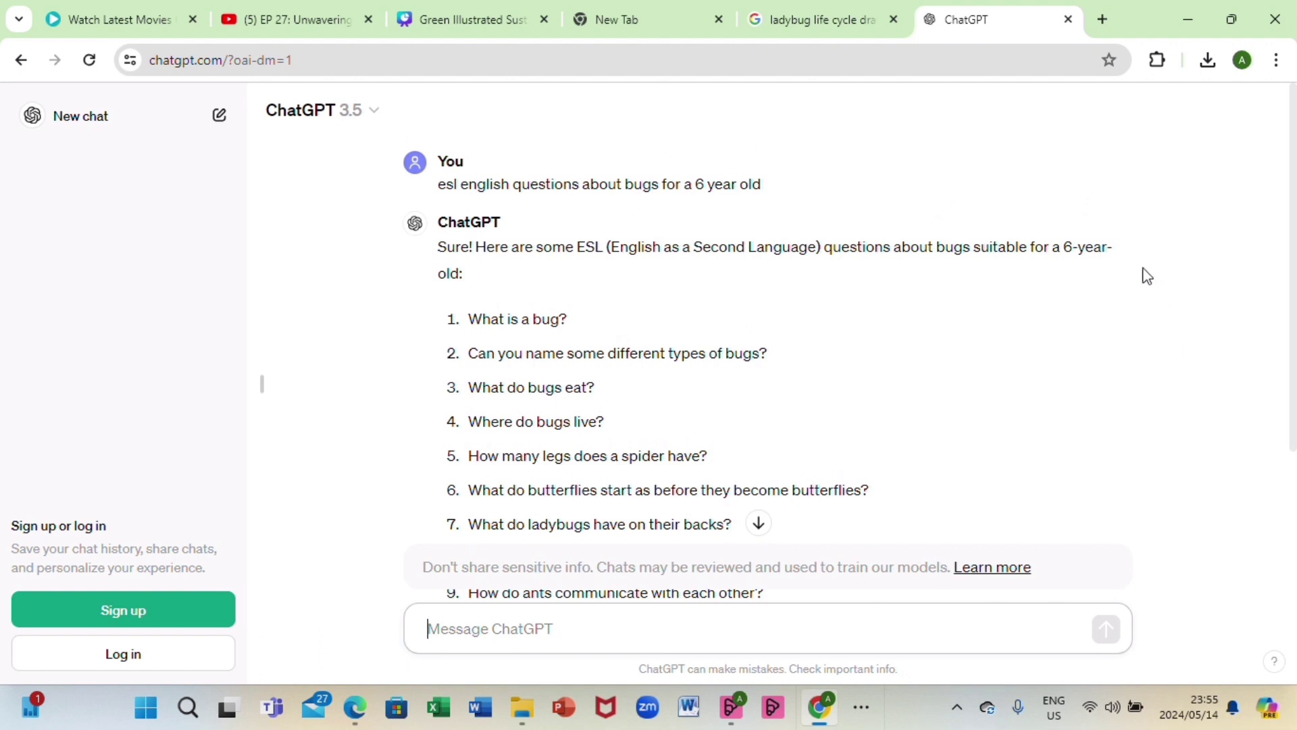
# - Ask ChatGPT for "ESL (English as a Second Language) questions about ladybugs suitable for a 6-year-old:", reusing the wording from its first reply
pyautogui.moveTo(578, 248); pyautogui.dragTo(593, 269)
pyautogui.rightClick(614, 255)
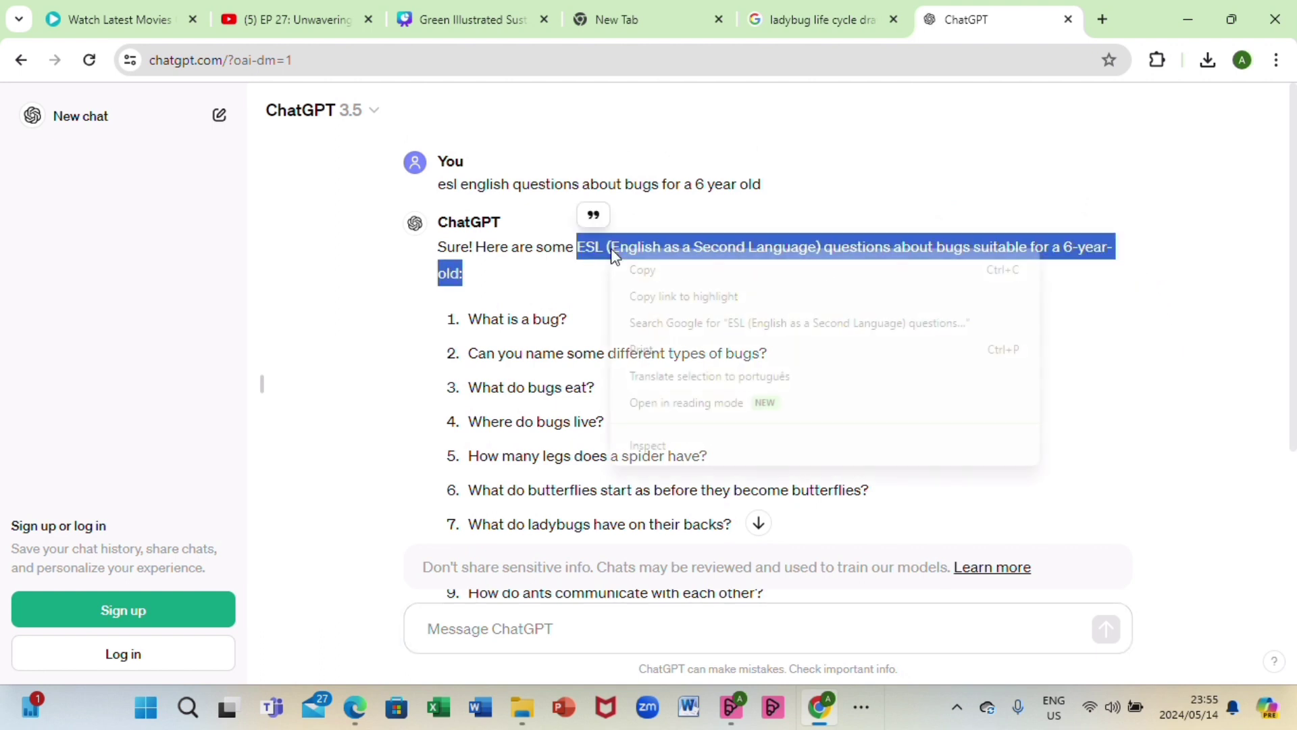
pyautogui.click(628, 270)
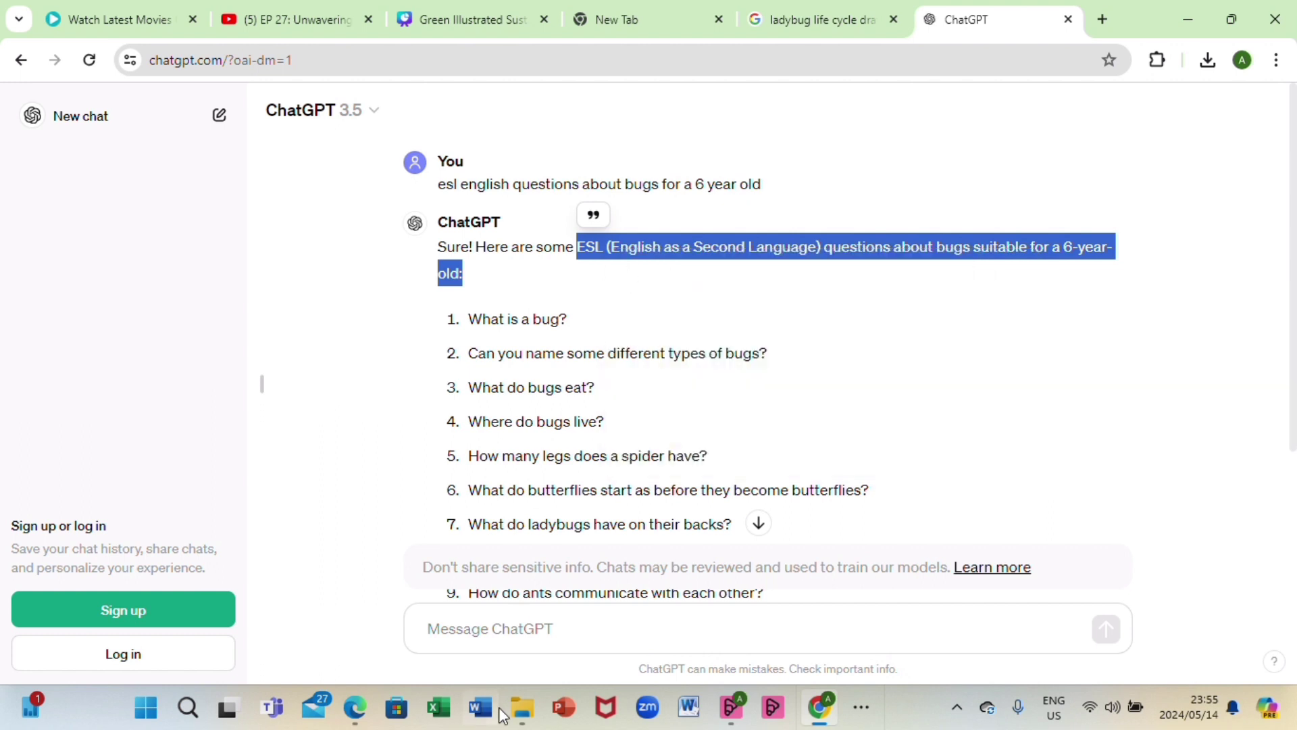
pyautogui.click(515, 629)
pyautogui.rightClick(515, 629)
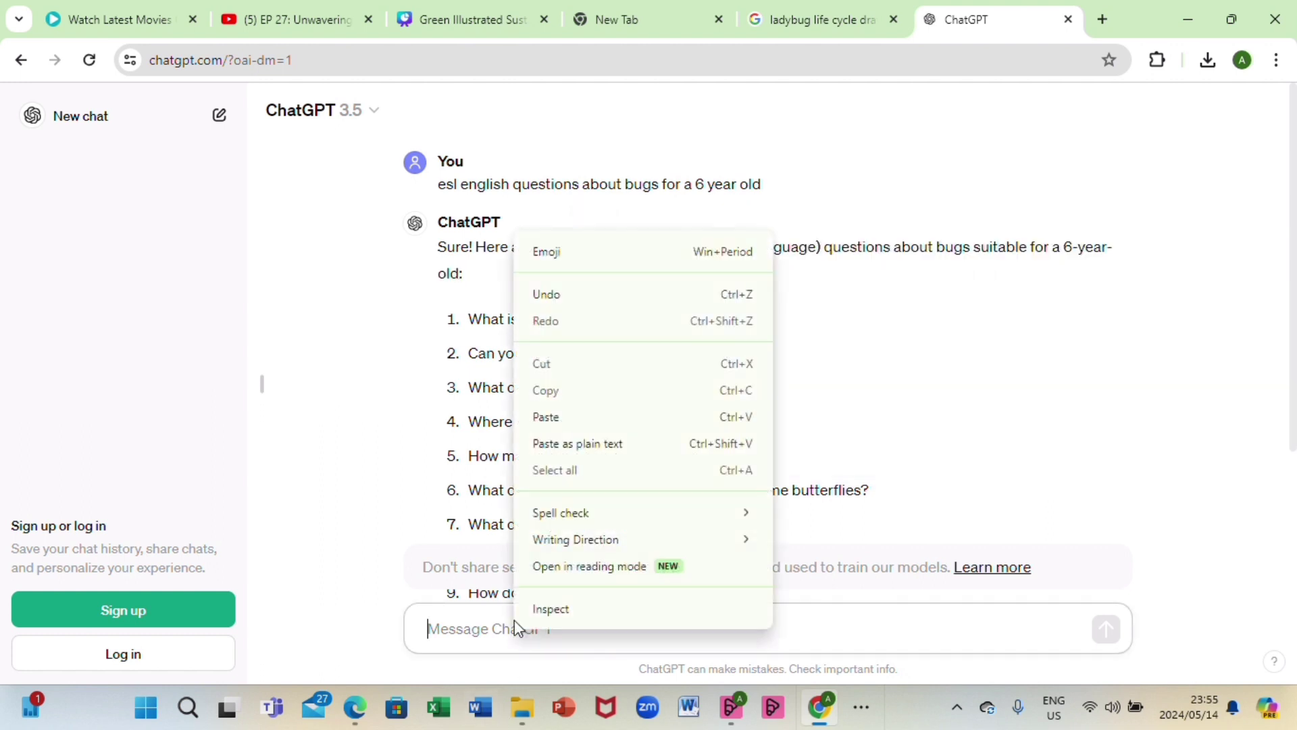
pyautogui.click(546, 417)
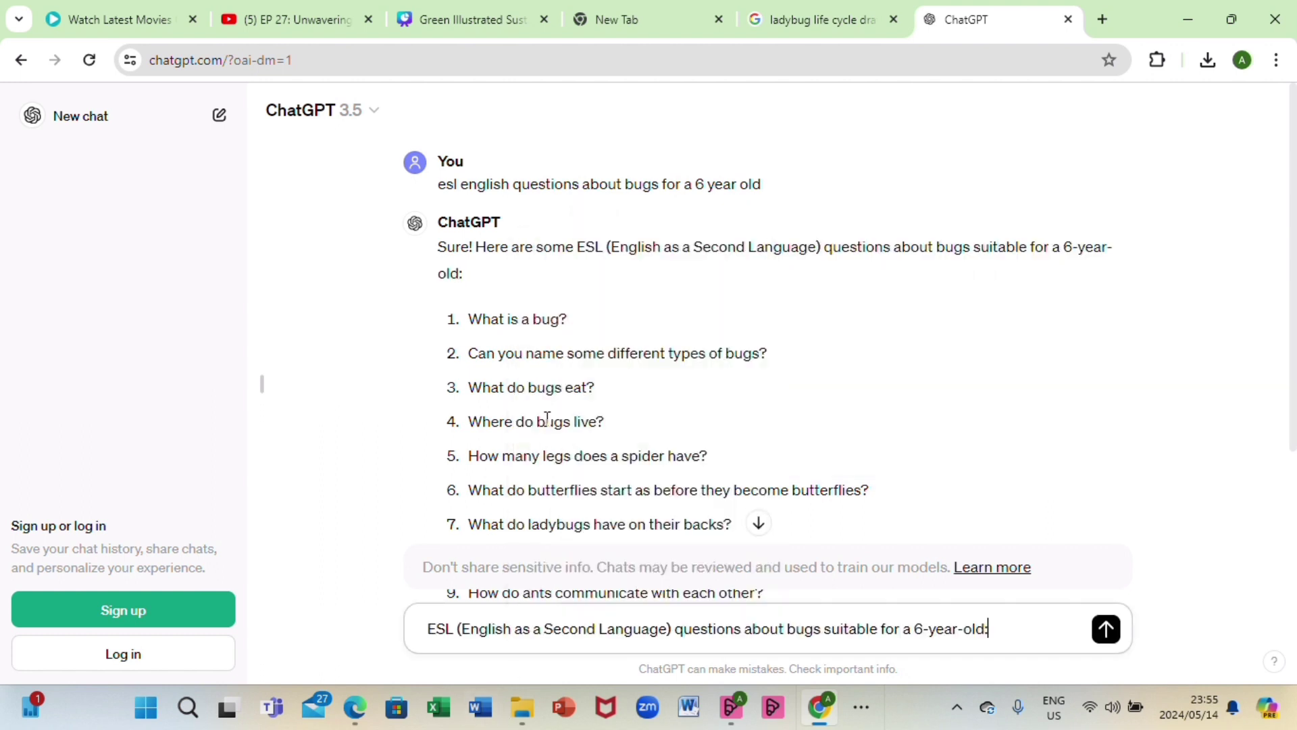
pyautogui.click(788, 629)
pyautogui.write('lady')
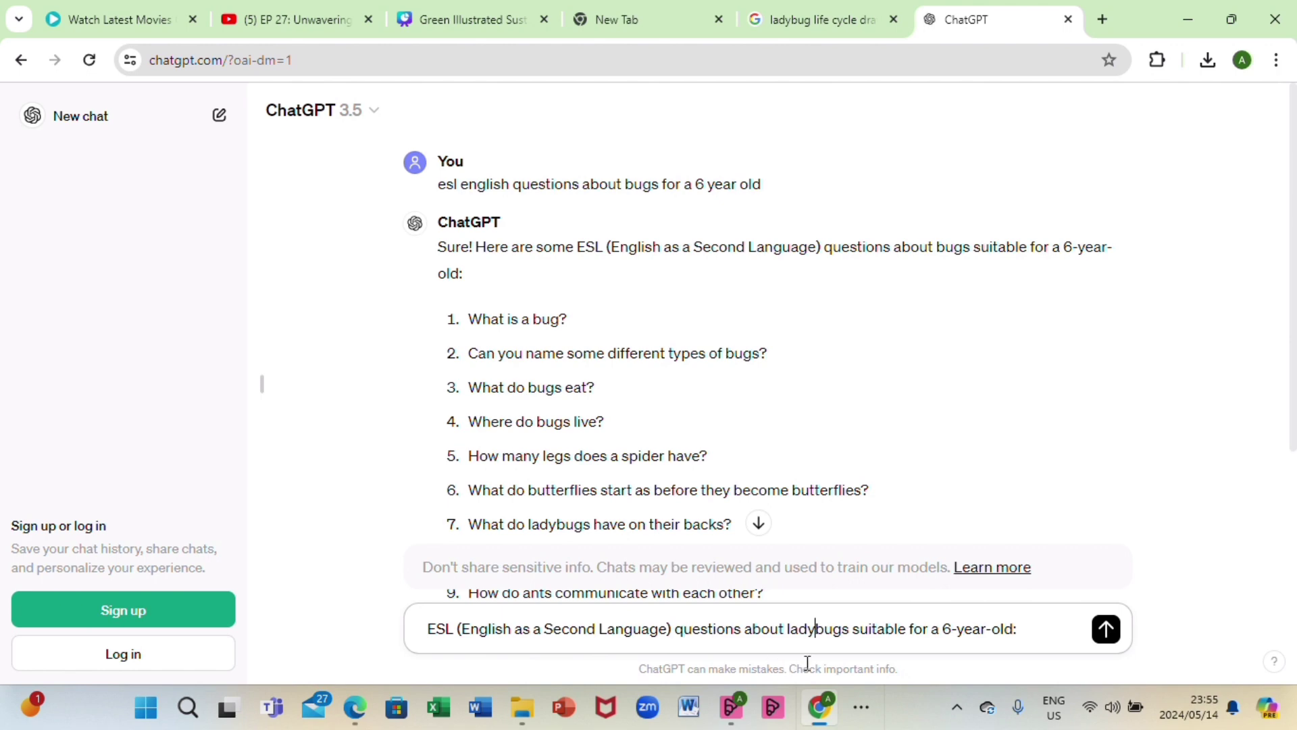
pyautogui.press('Return')
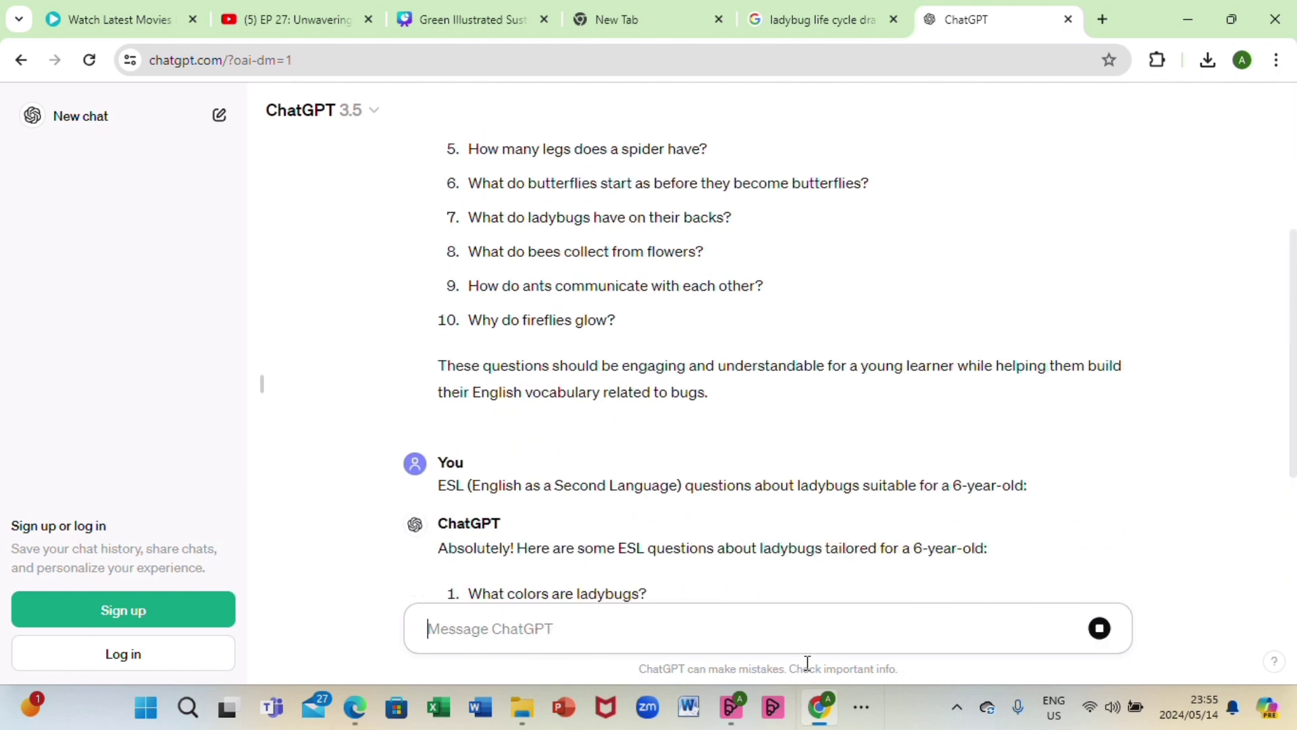
# - Copy all ten ladybug questions from ChatGPT's latest reply, from "What colors are ladybugs?" through the final one
pyautogui.scroll(4, 1294, 419)
pyautogui.moveTo(1294, 419); pyautogui.dragTo(1293, 490)
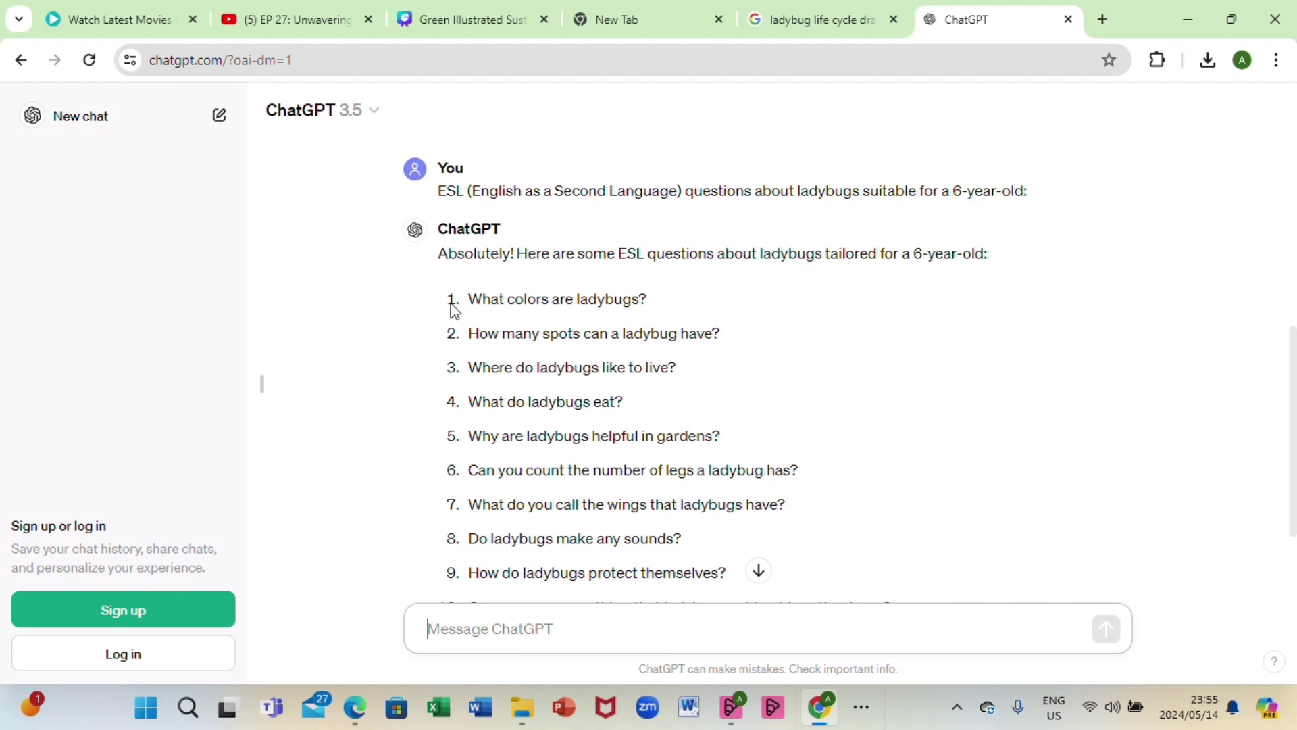
pyautogui.moveTo(456, 308); pyautogui.dragTo(686, 571)
pyautogui.click(692, 611)
pyautogui.scroll(-2, 1261, 478)
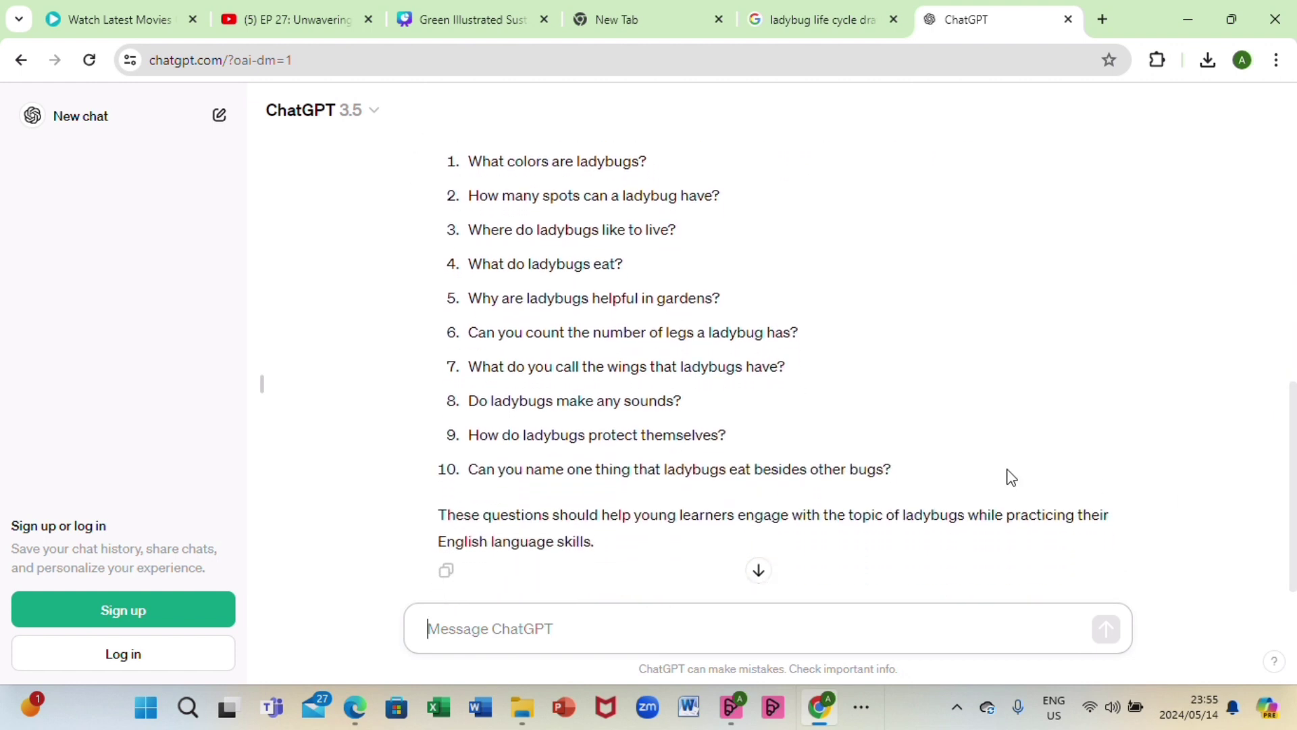
pyautogui.moveTo(890, 471); pyautogui.dragTo(453, 169)
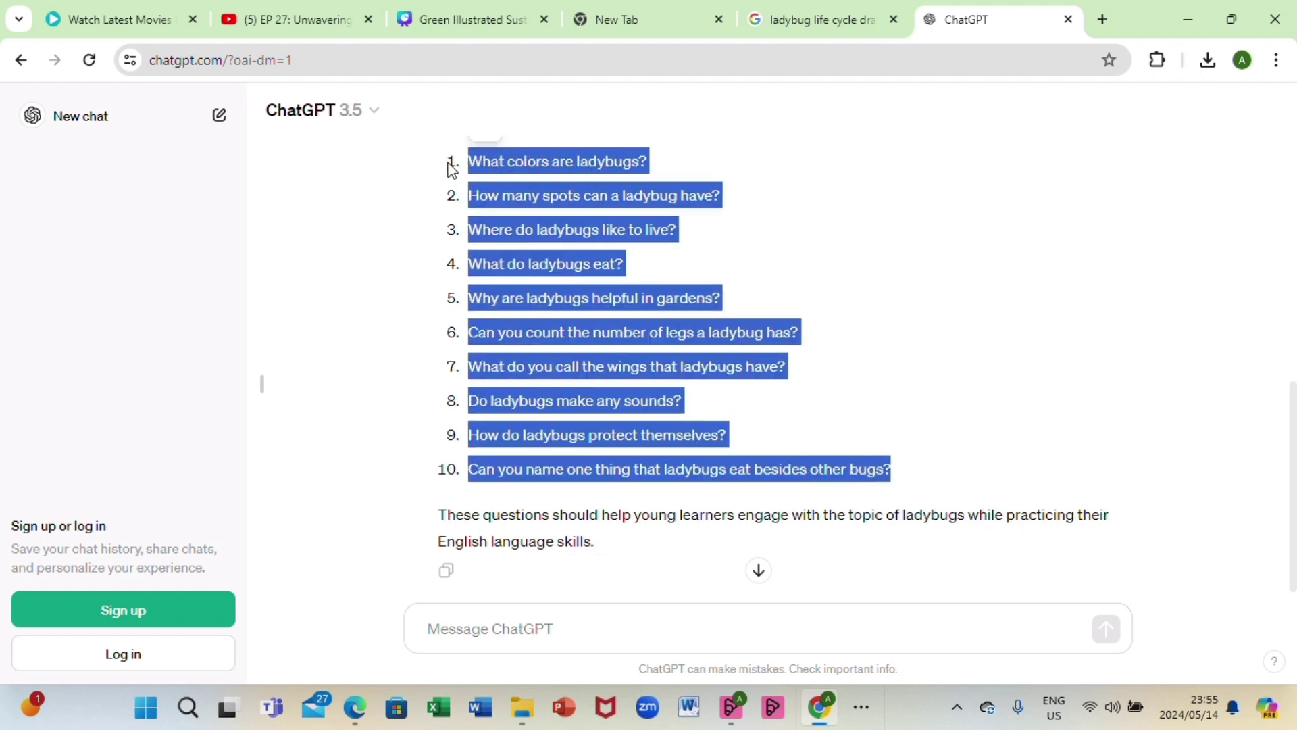
pyautogui.rightClick(502, 160)
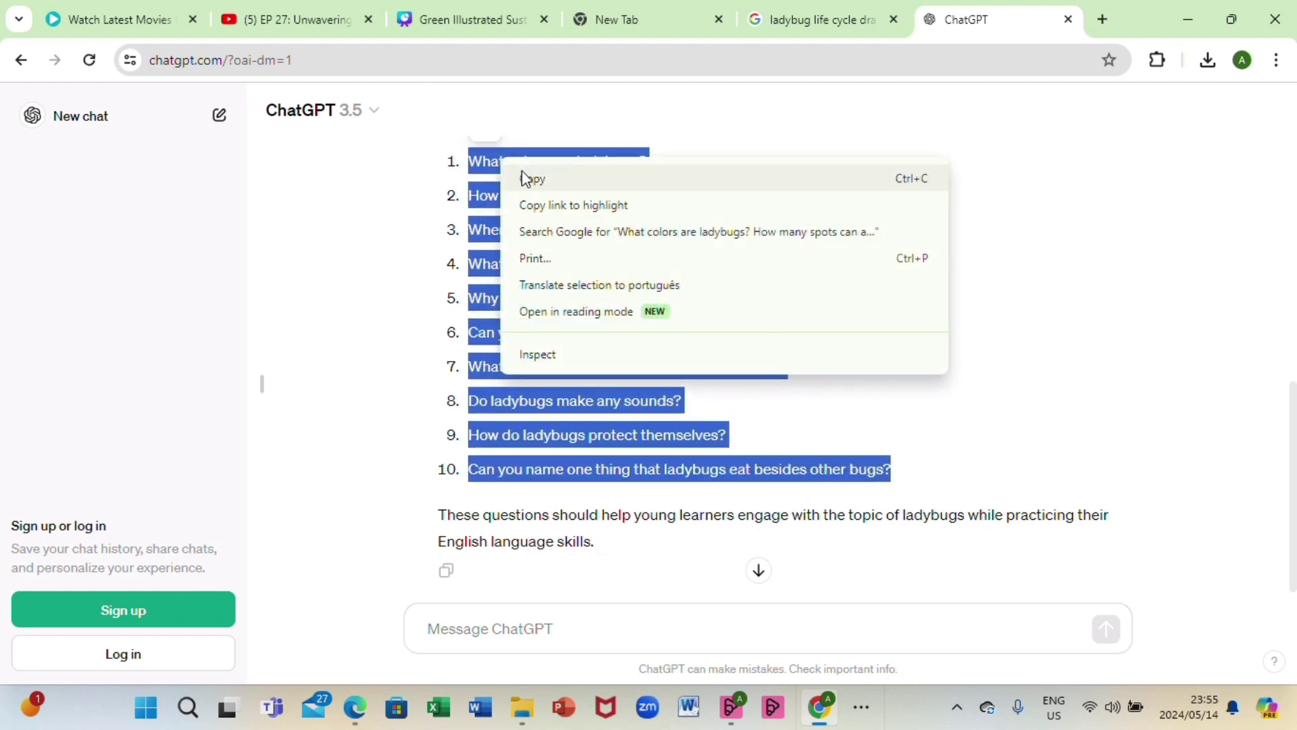
pyautogui.click(530, 177)
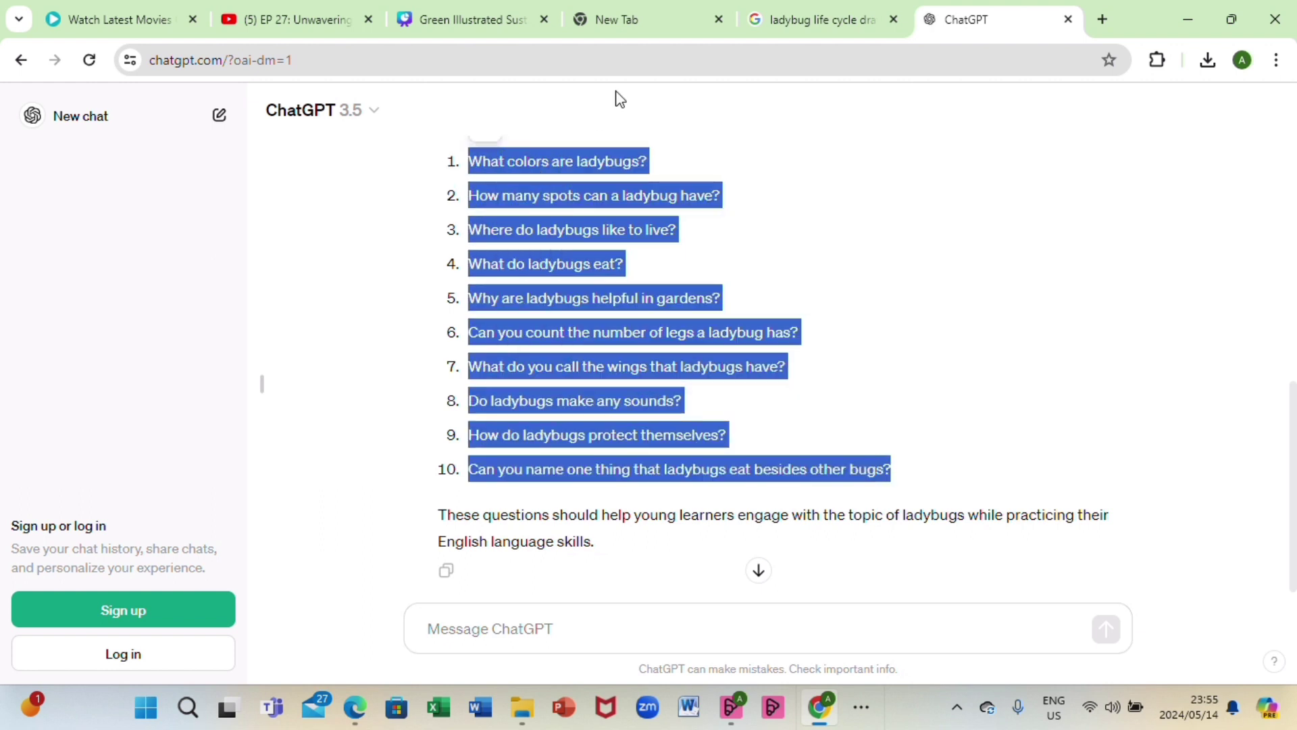
# - Switch to the Canva presentation and replace the four bug questions on the Conversations page with the copied ladybug questions
pyautogui.click(468, 12)
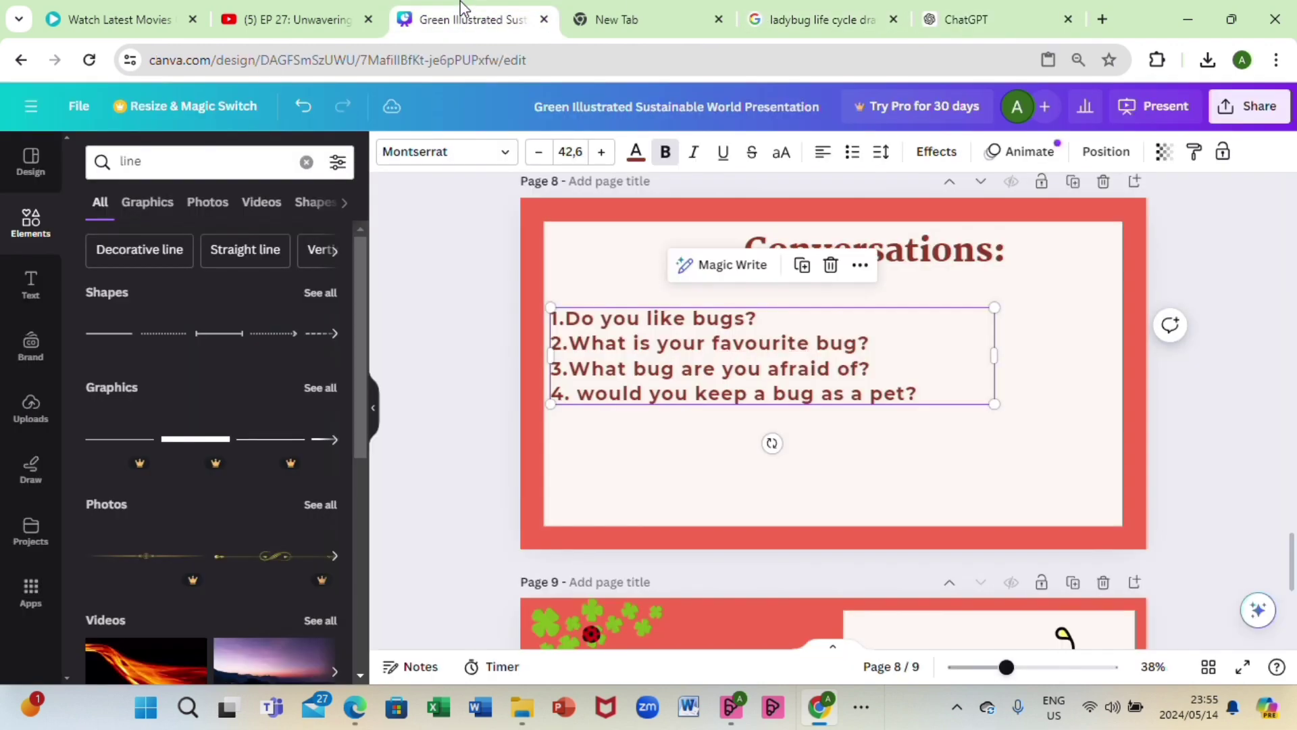
pyautogui.click(927, 392)
pyautogui.moveTo(927, 392); pyautogui.dragTo(554, 317)
pyautogui.rightClick(583, 329)
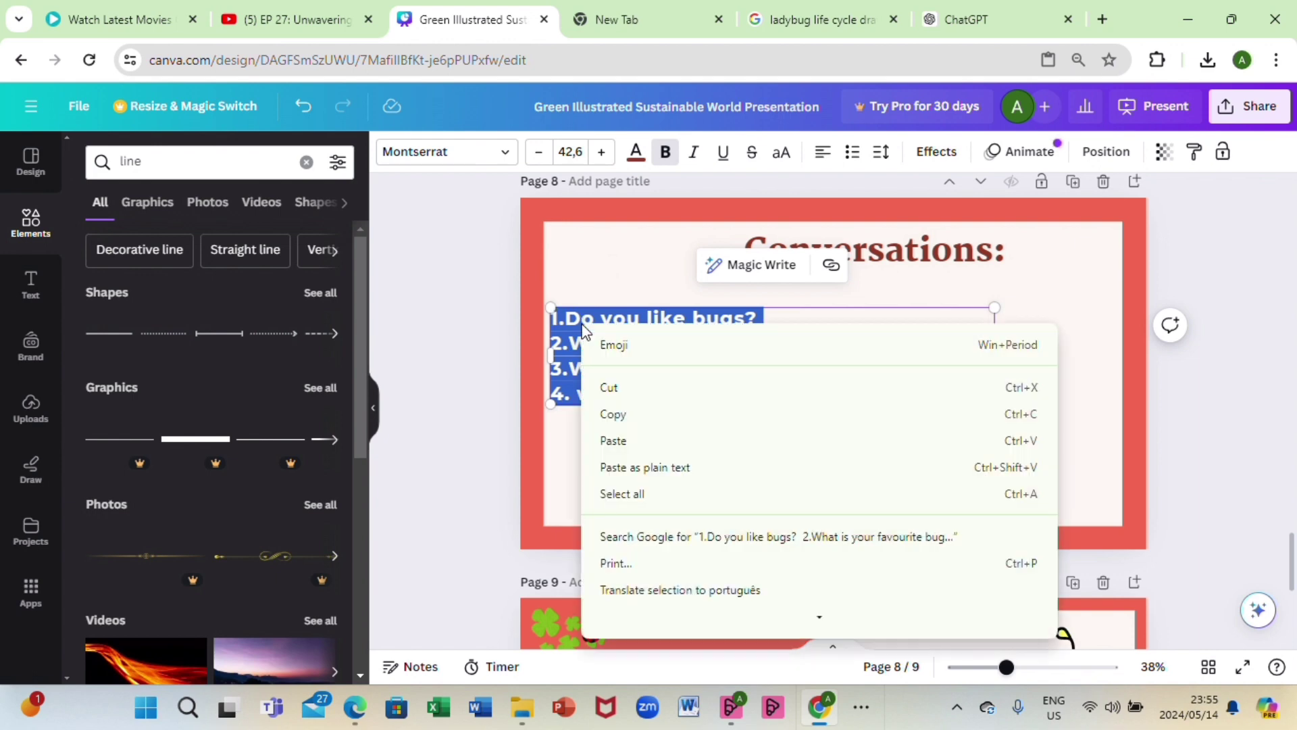
pyautogui.click(615, 441)
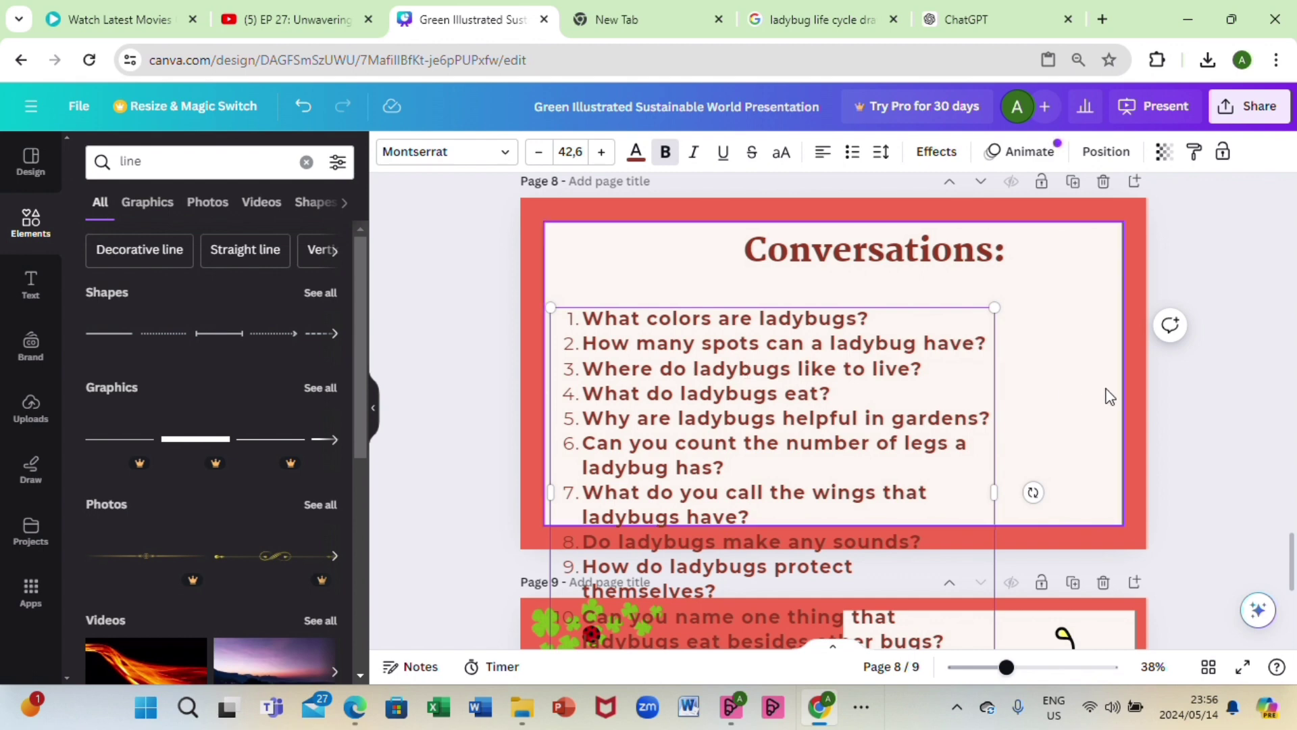
# - Delete the question "Why are ladybugs helpful in gardens?" and its empty numbered line from the Conversations list
pyautogui.click(989, 423)
pyautogui.moveTo(990, 425); pyautogui.dragTo(575, 430)
pyautogui.press('BackSpace')
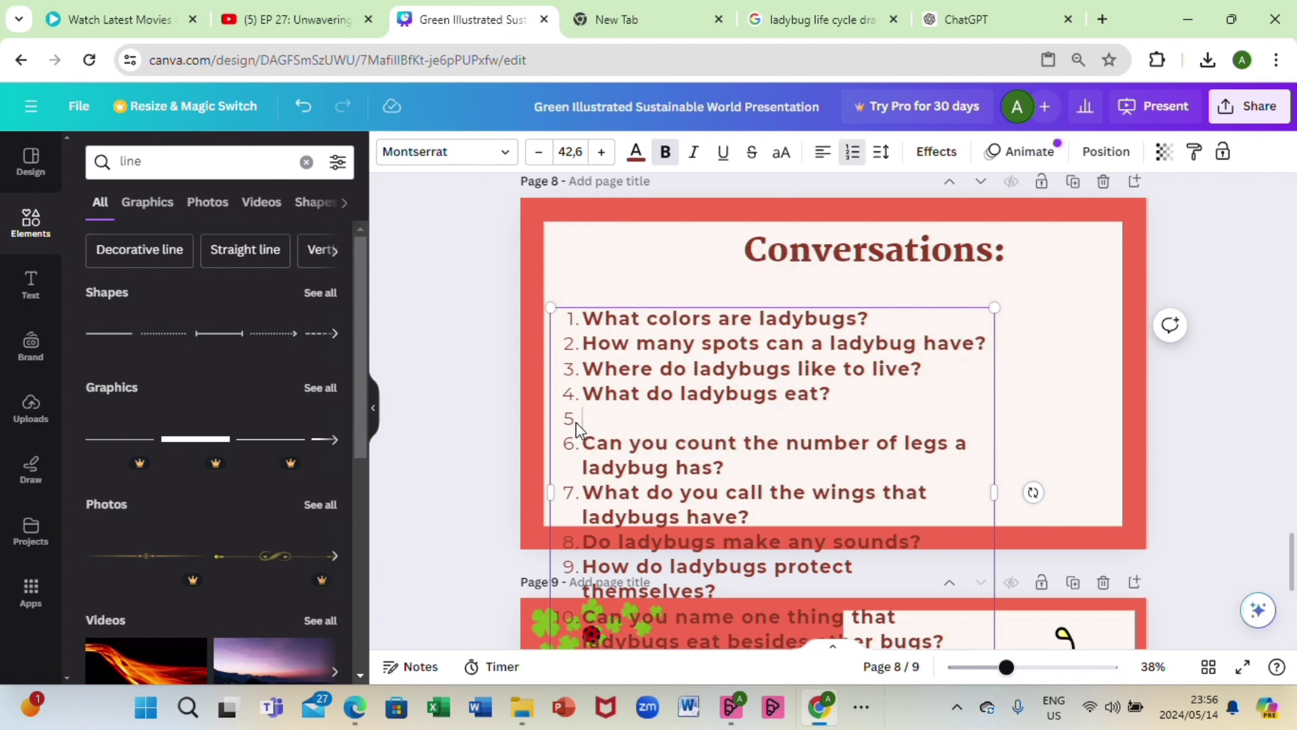
pyautogui.press('BackSpace')
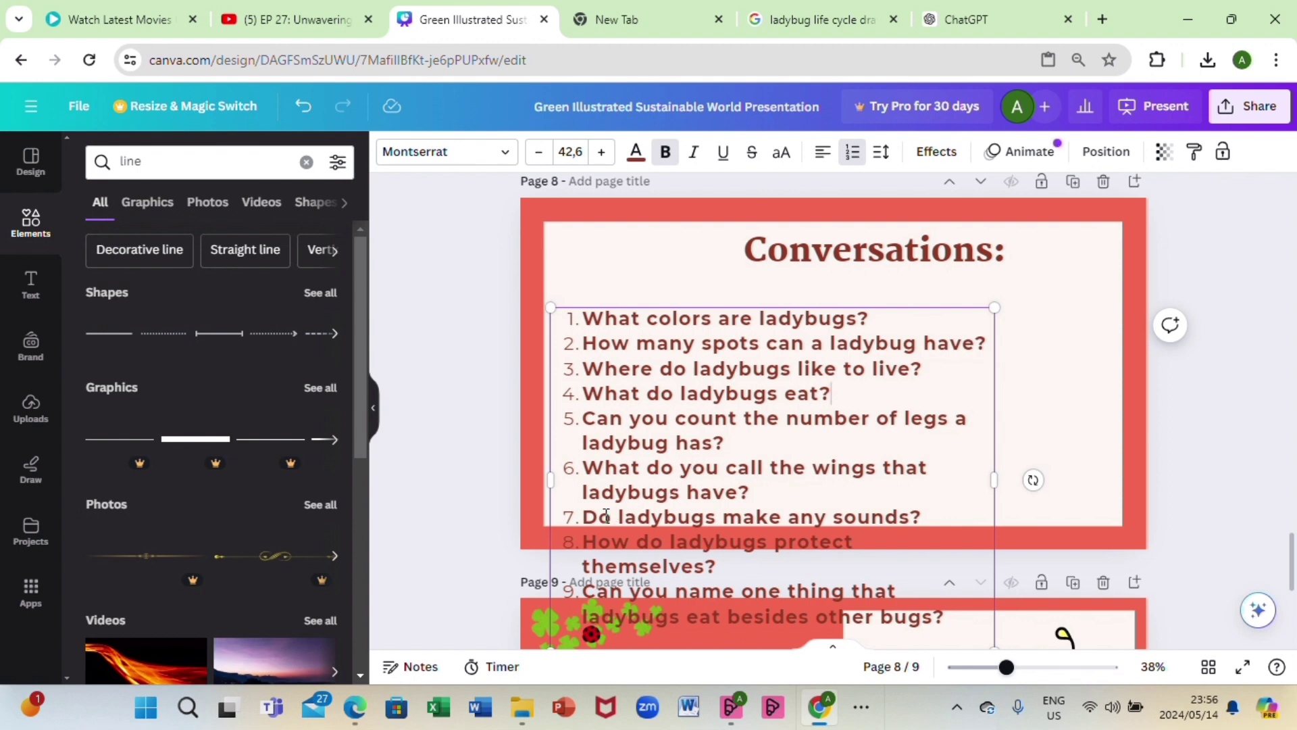
# - Delete "Do ladybugs make any sounds?" and "How do ladybugs protect themselves?" from the Conversations list, including the leftover numbered line
pyautogui.moveTo(745, 562); pyautogui.dragTo(569, 524)
pyautogui.press('BackSpace')
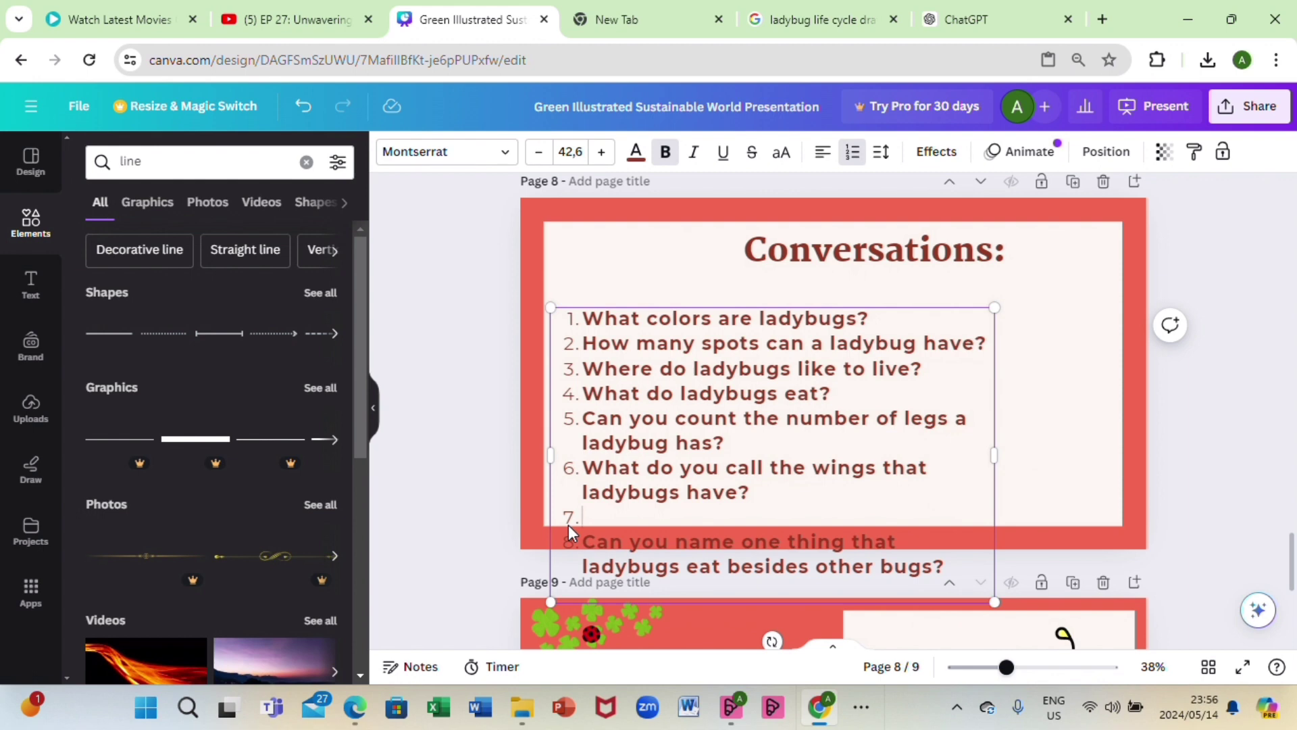
pyautogui.press('BackSpace')
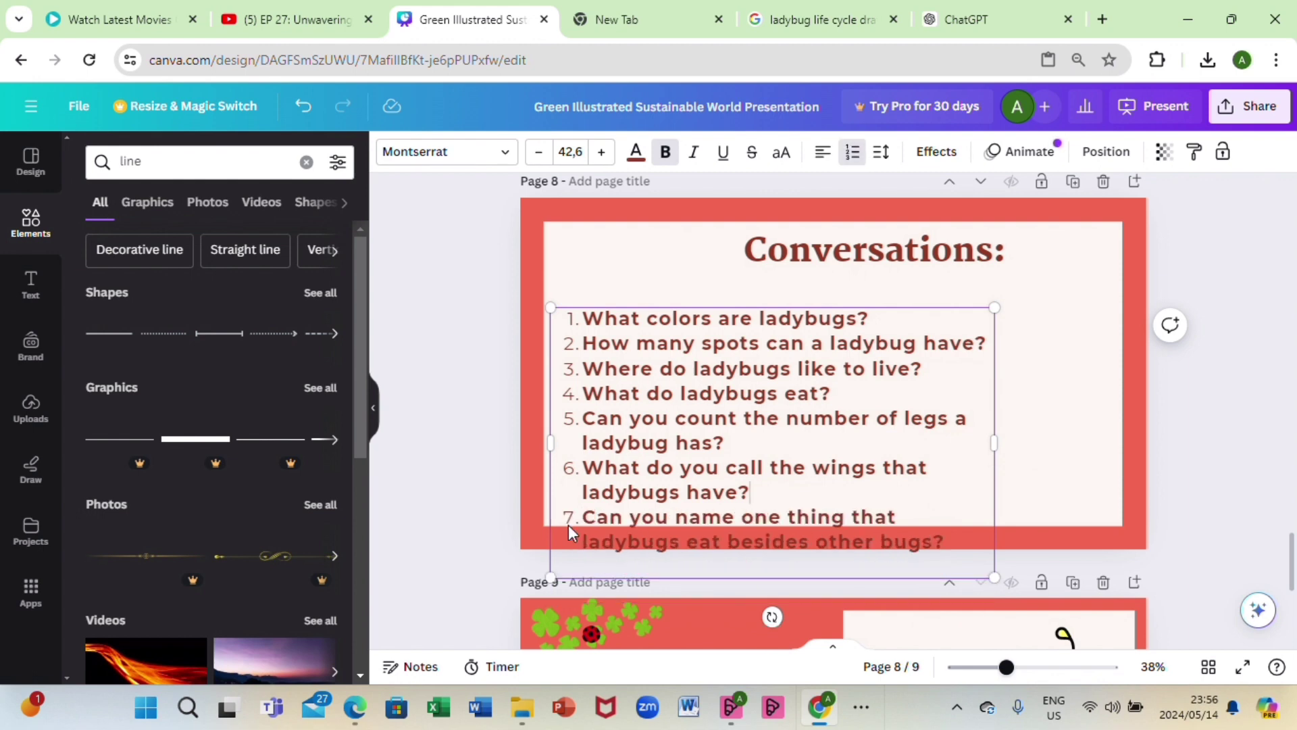